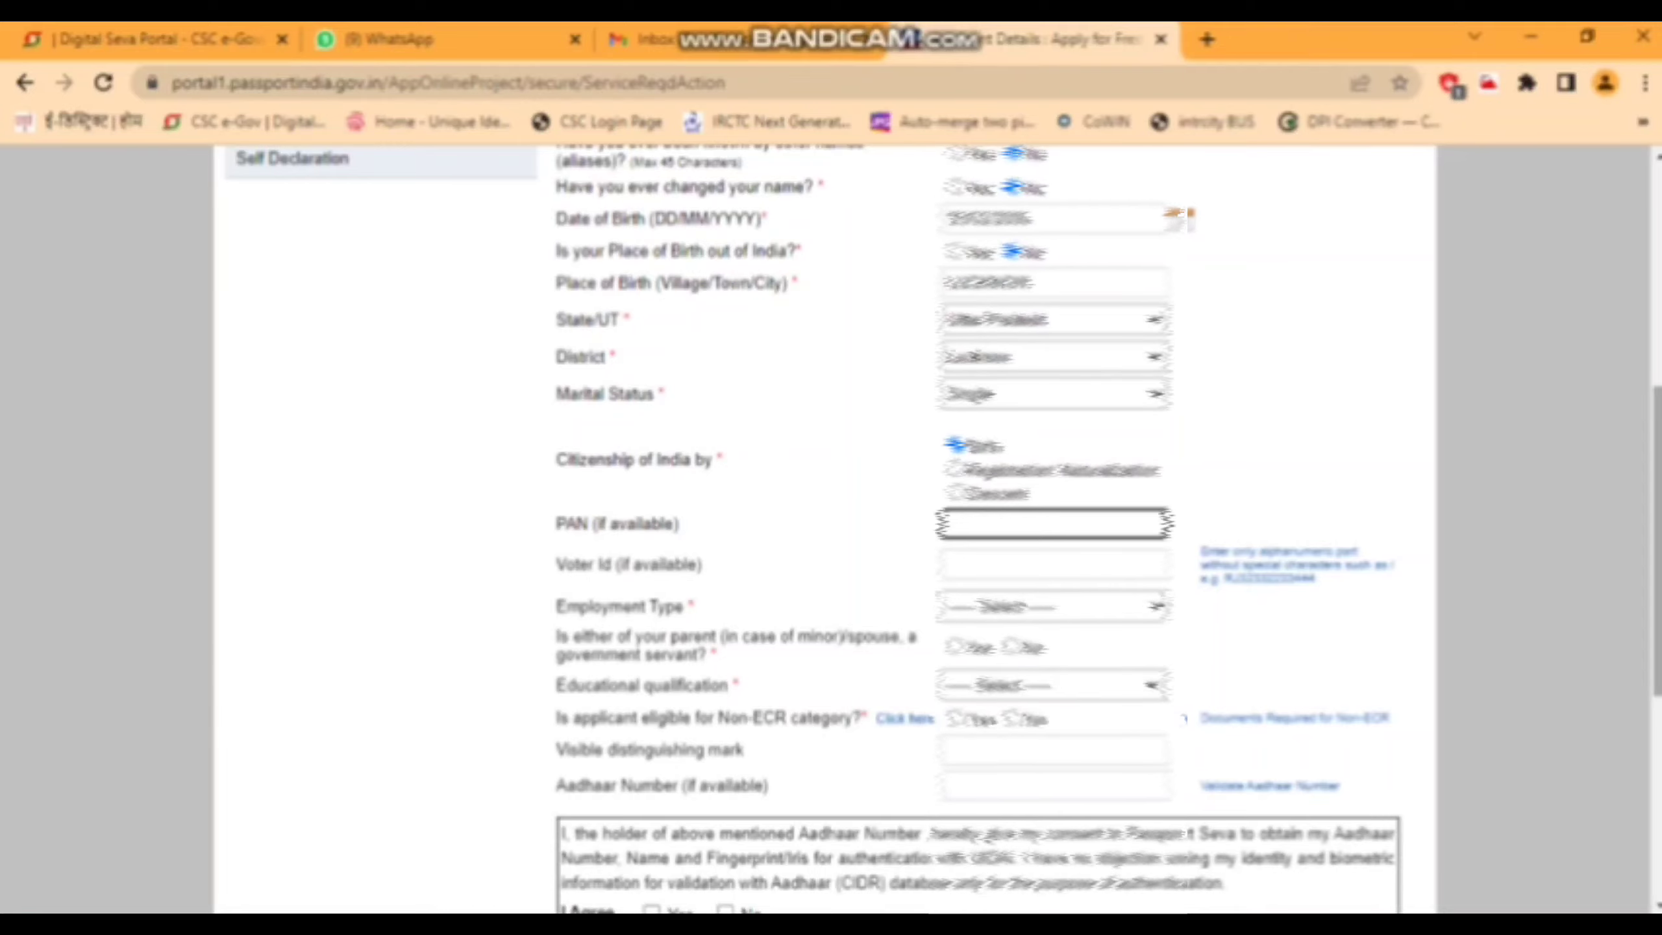
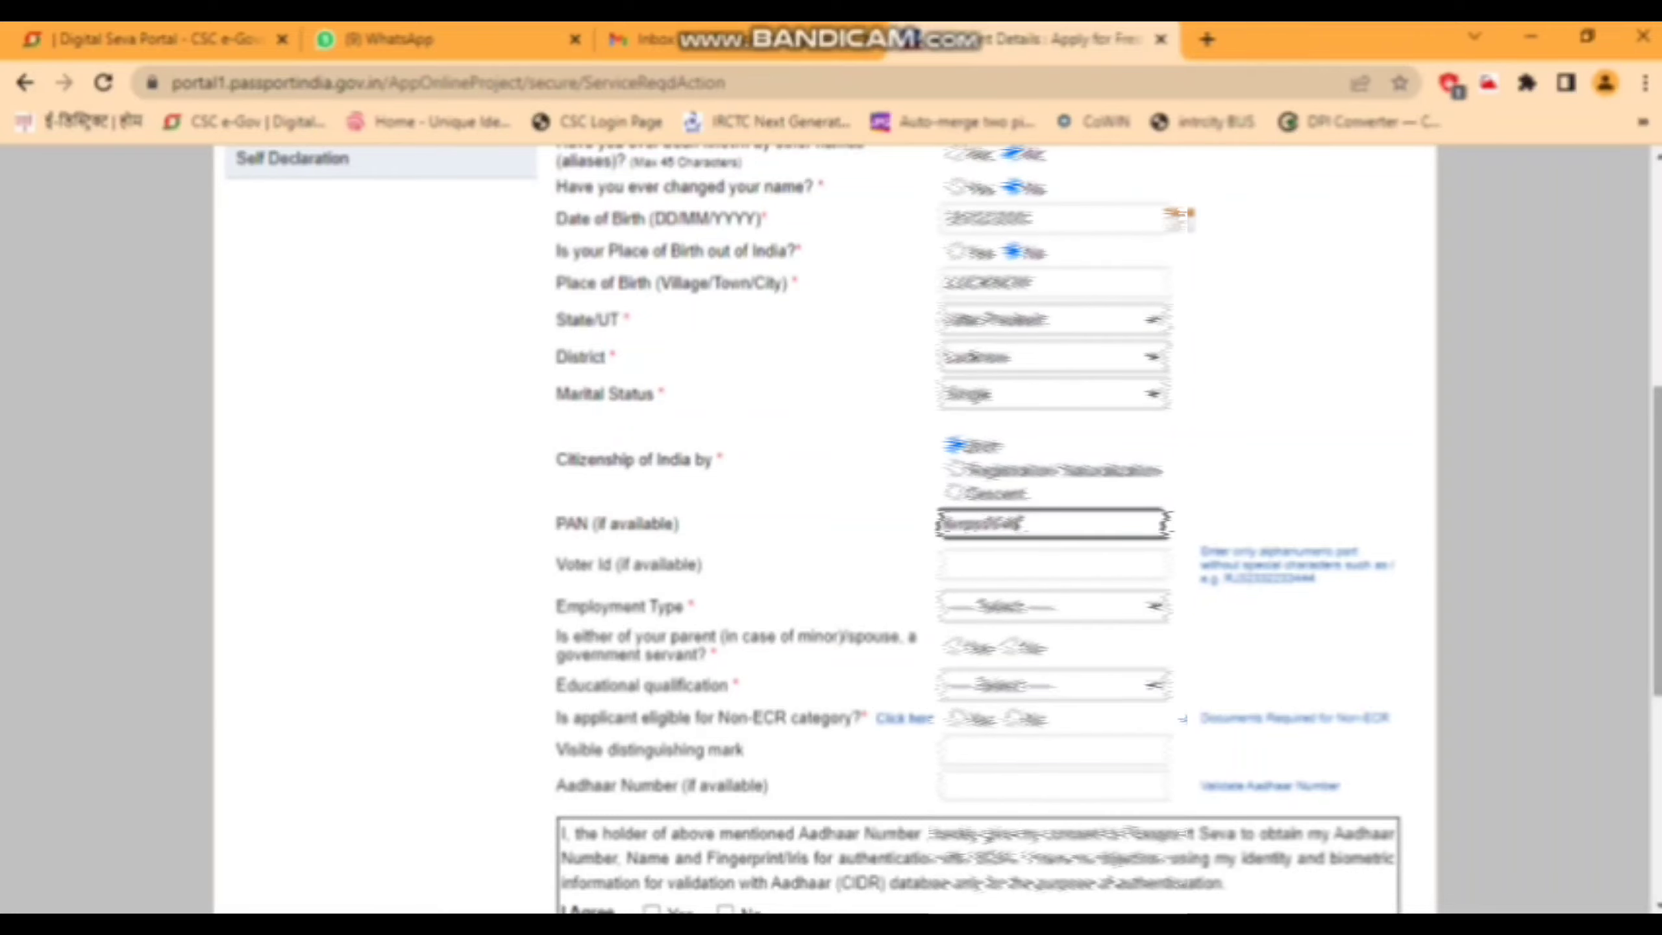
- Enter the PAN, set employment type to Others, and answer No for government-servant parent
key(Tab)
key(Tab)
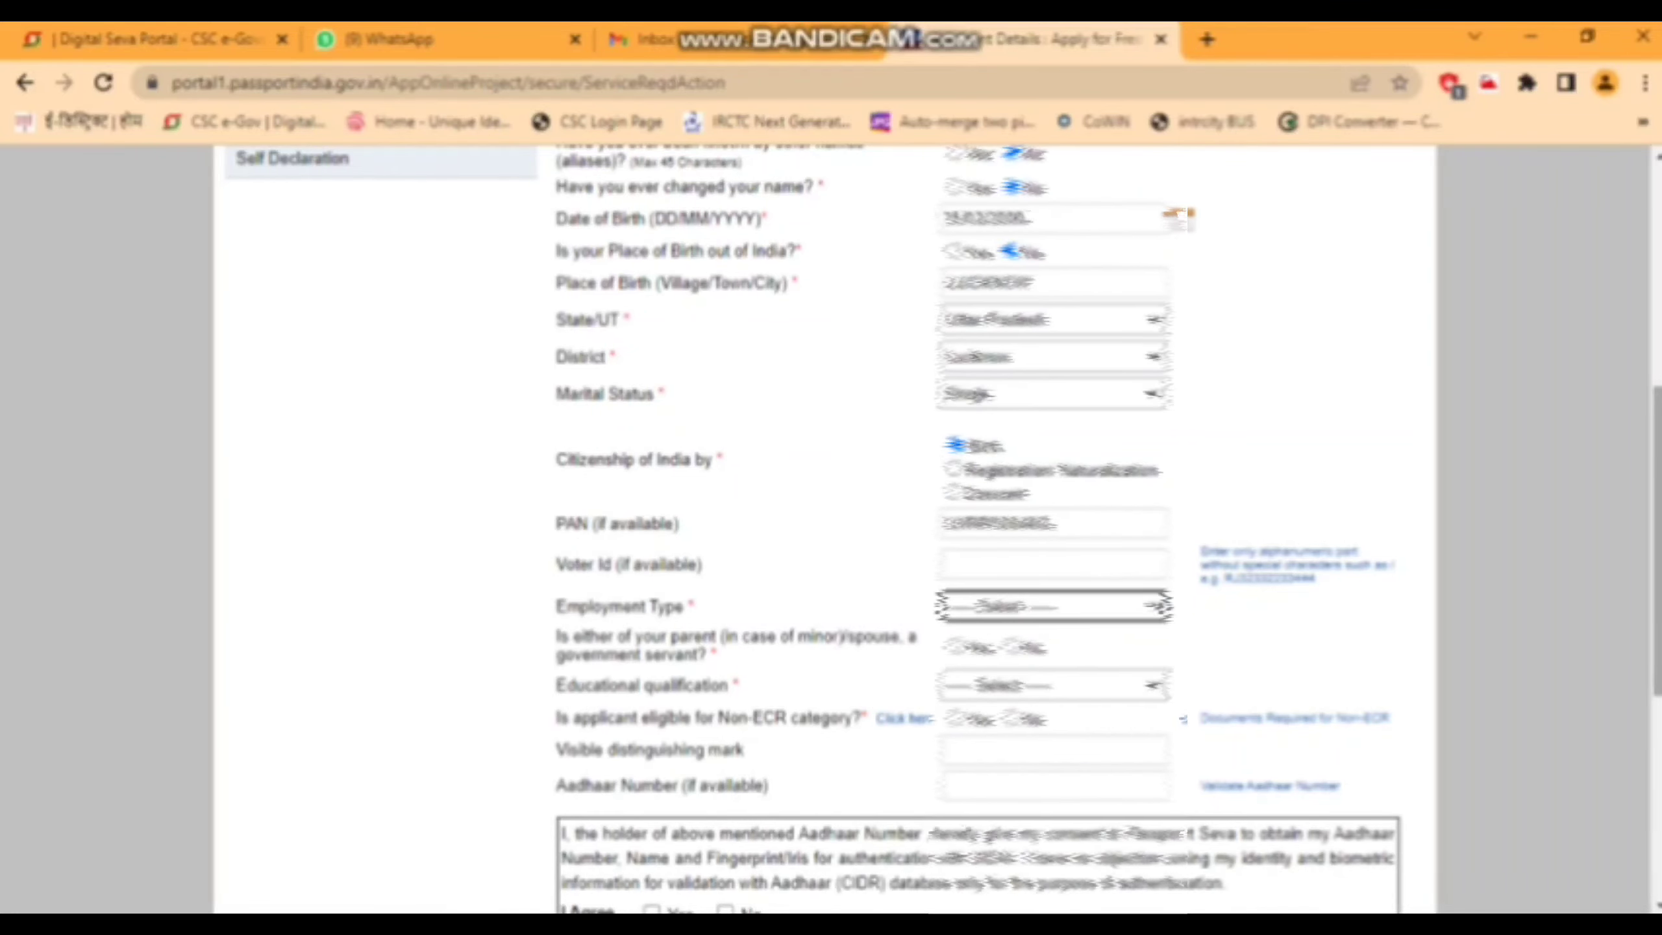
key(alt+Down)
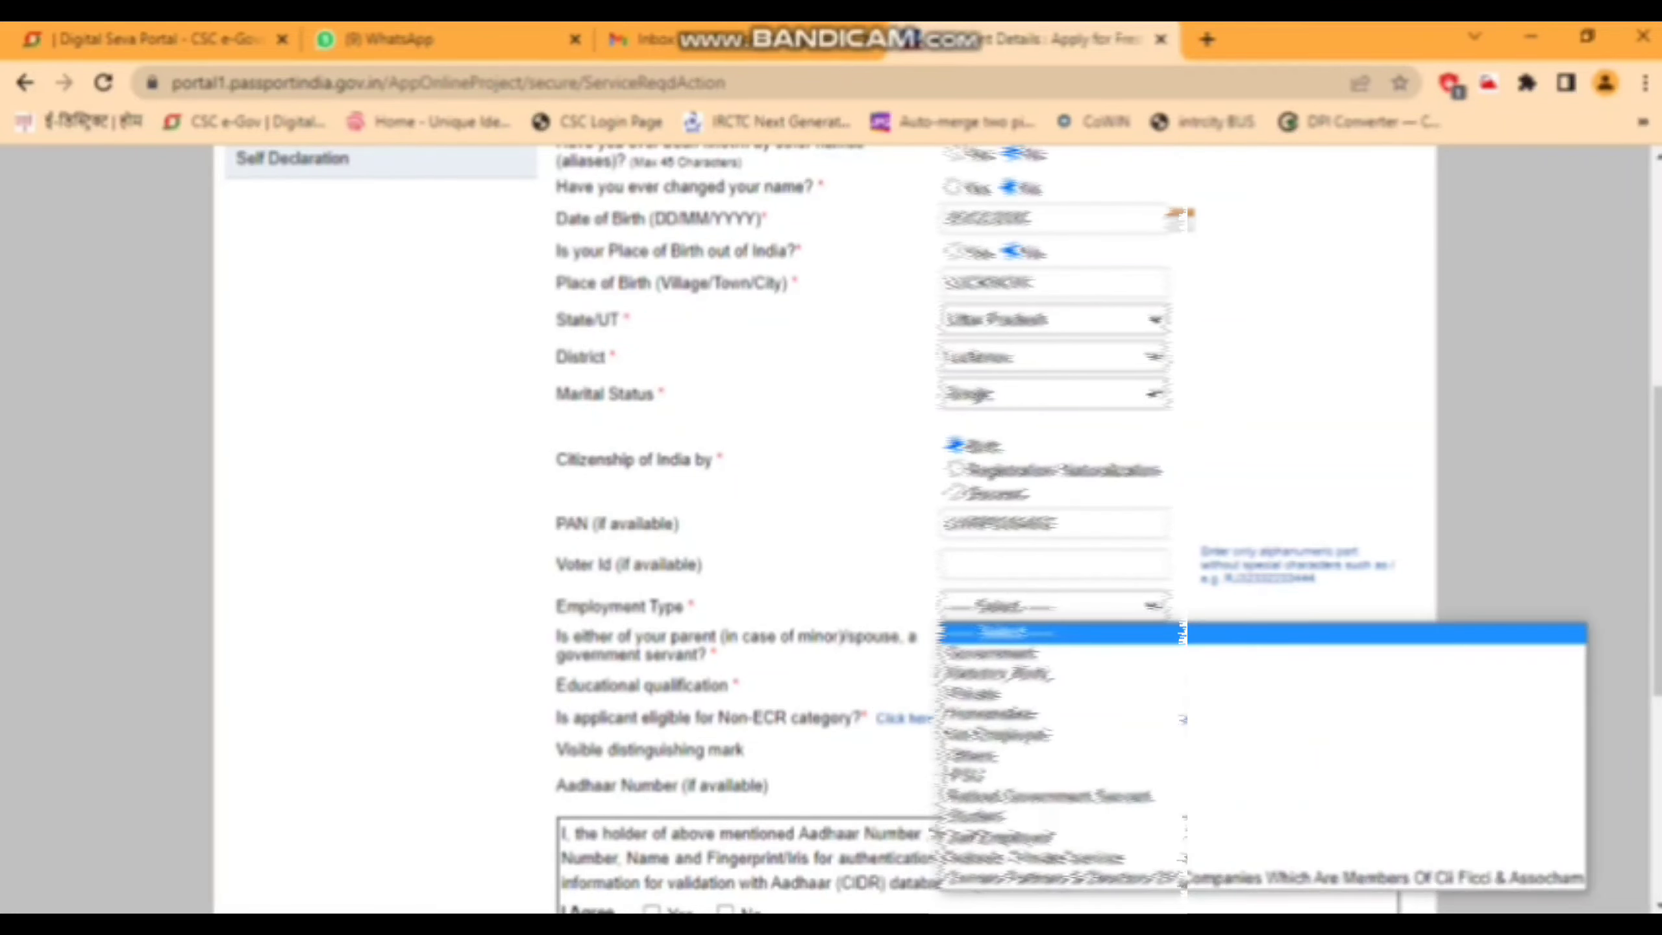
key(Down)
key(Down)
key(Down)
key(Down)
key(Down)
key(Down)
key(Return)
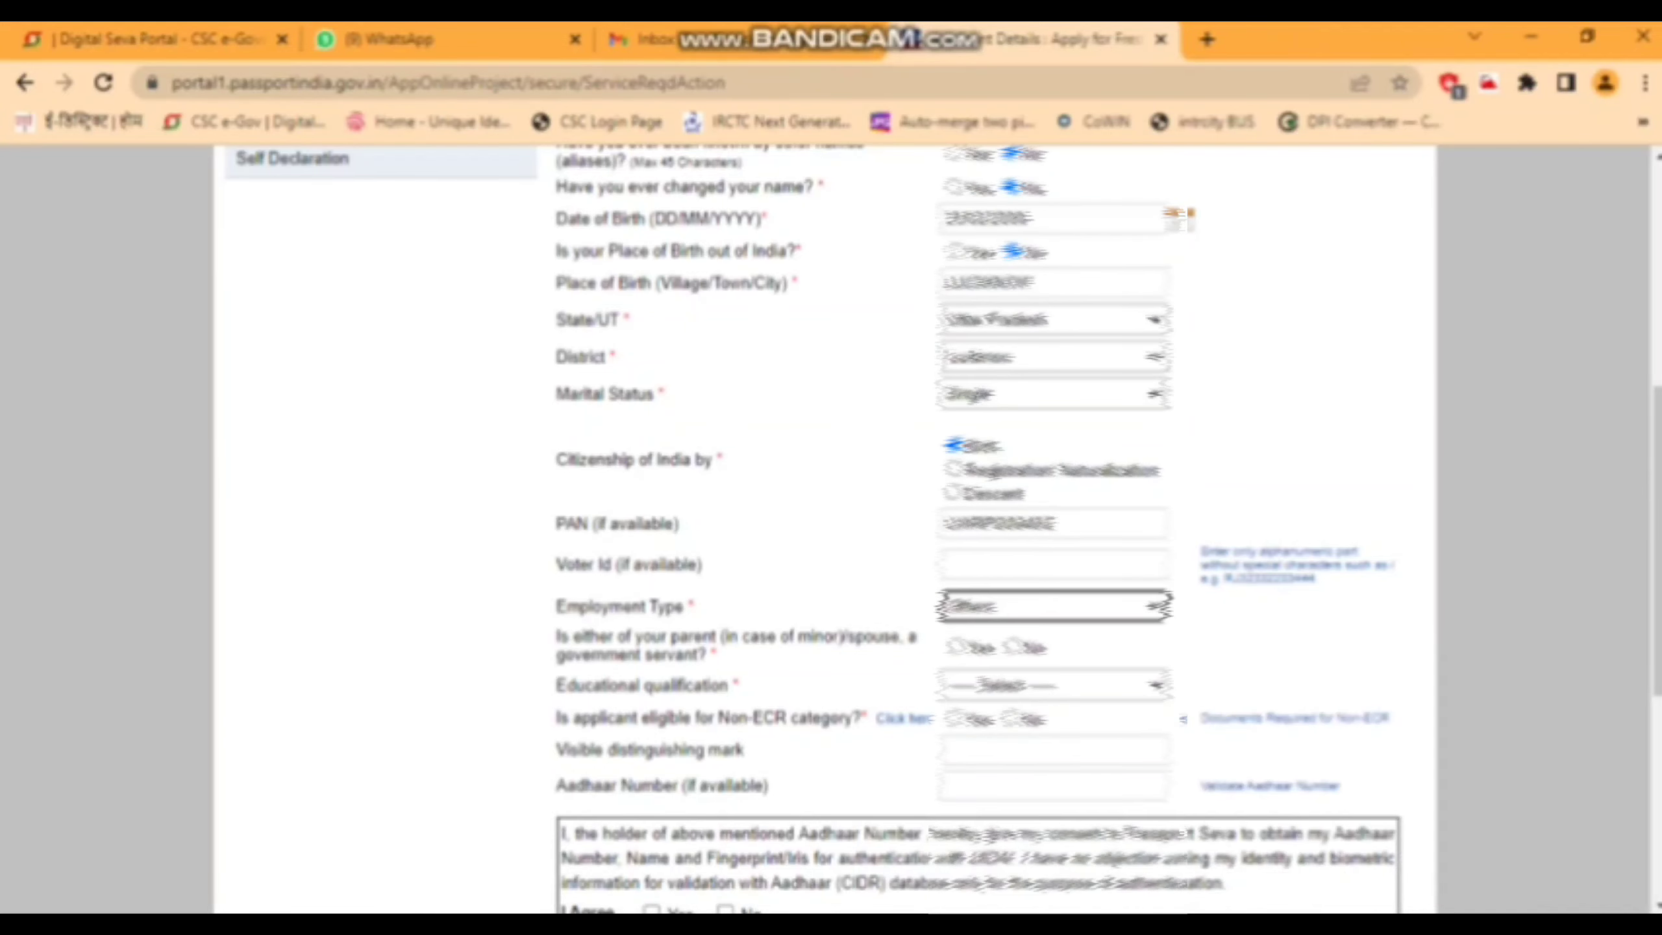
key(Tab)
key(Right)
- Set educational qualification to 10th Pass And Above, with Non-ECR marked Yes
key(Tab)
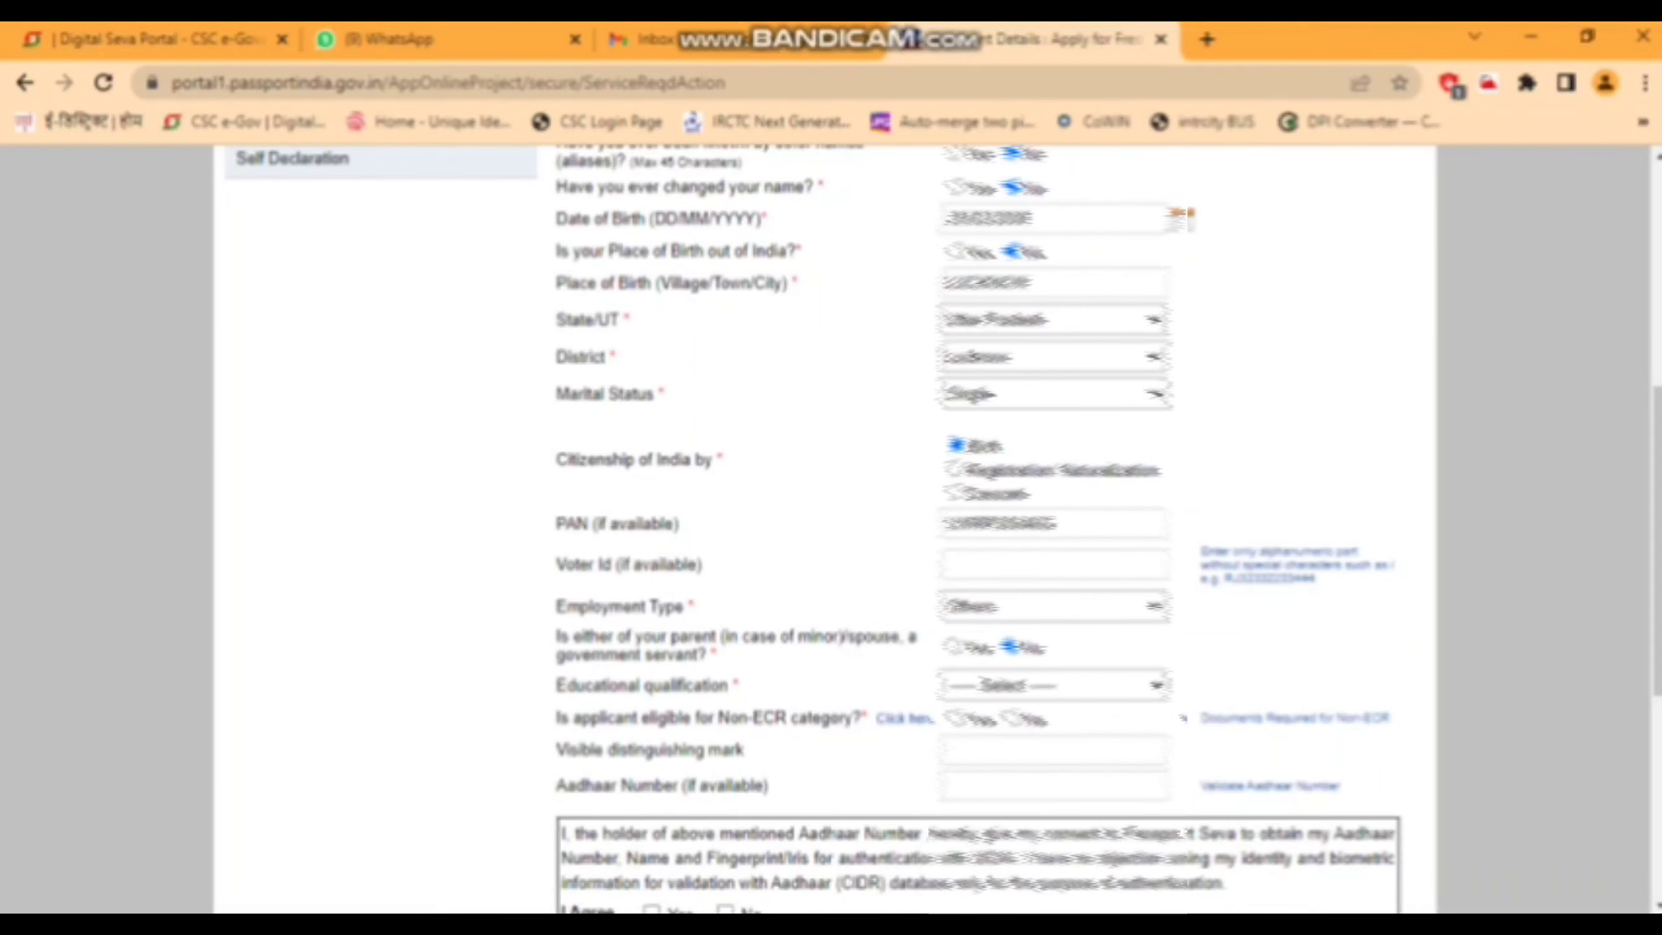
key(alt+Down)
key(Down)
key(Down)
key(Down)
key(Up)
key(Up)
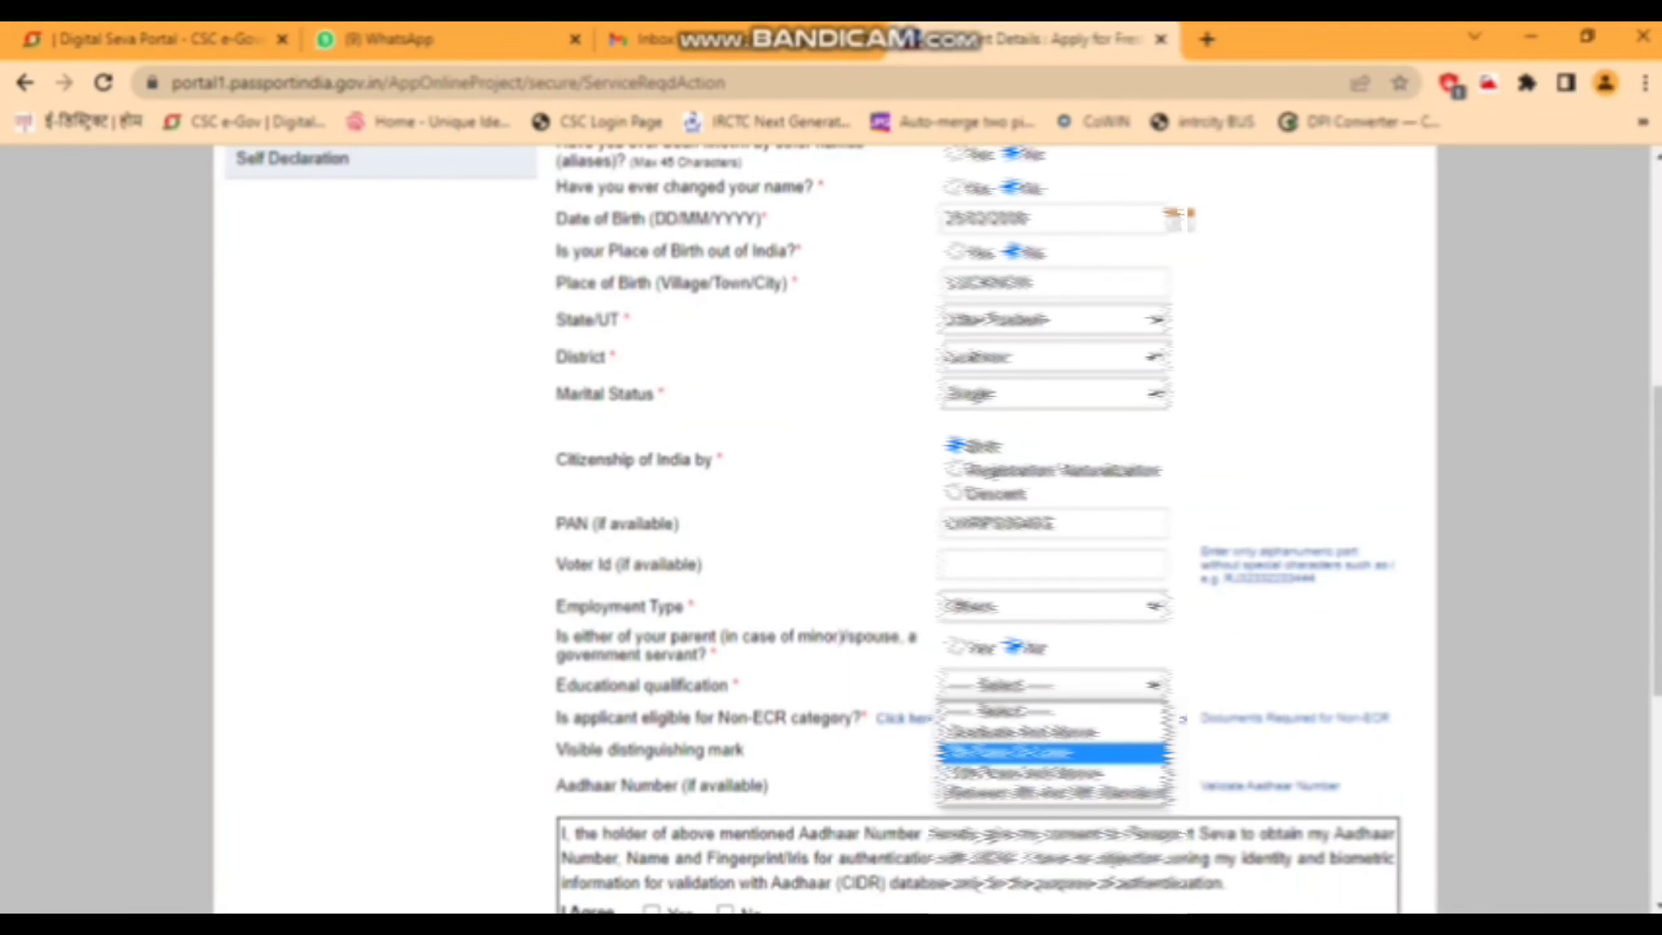
key(Down)
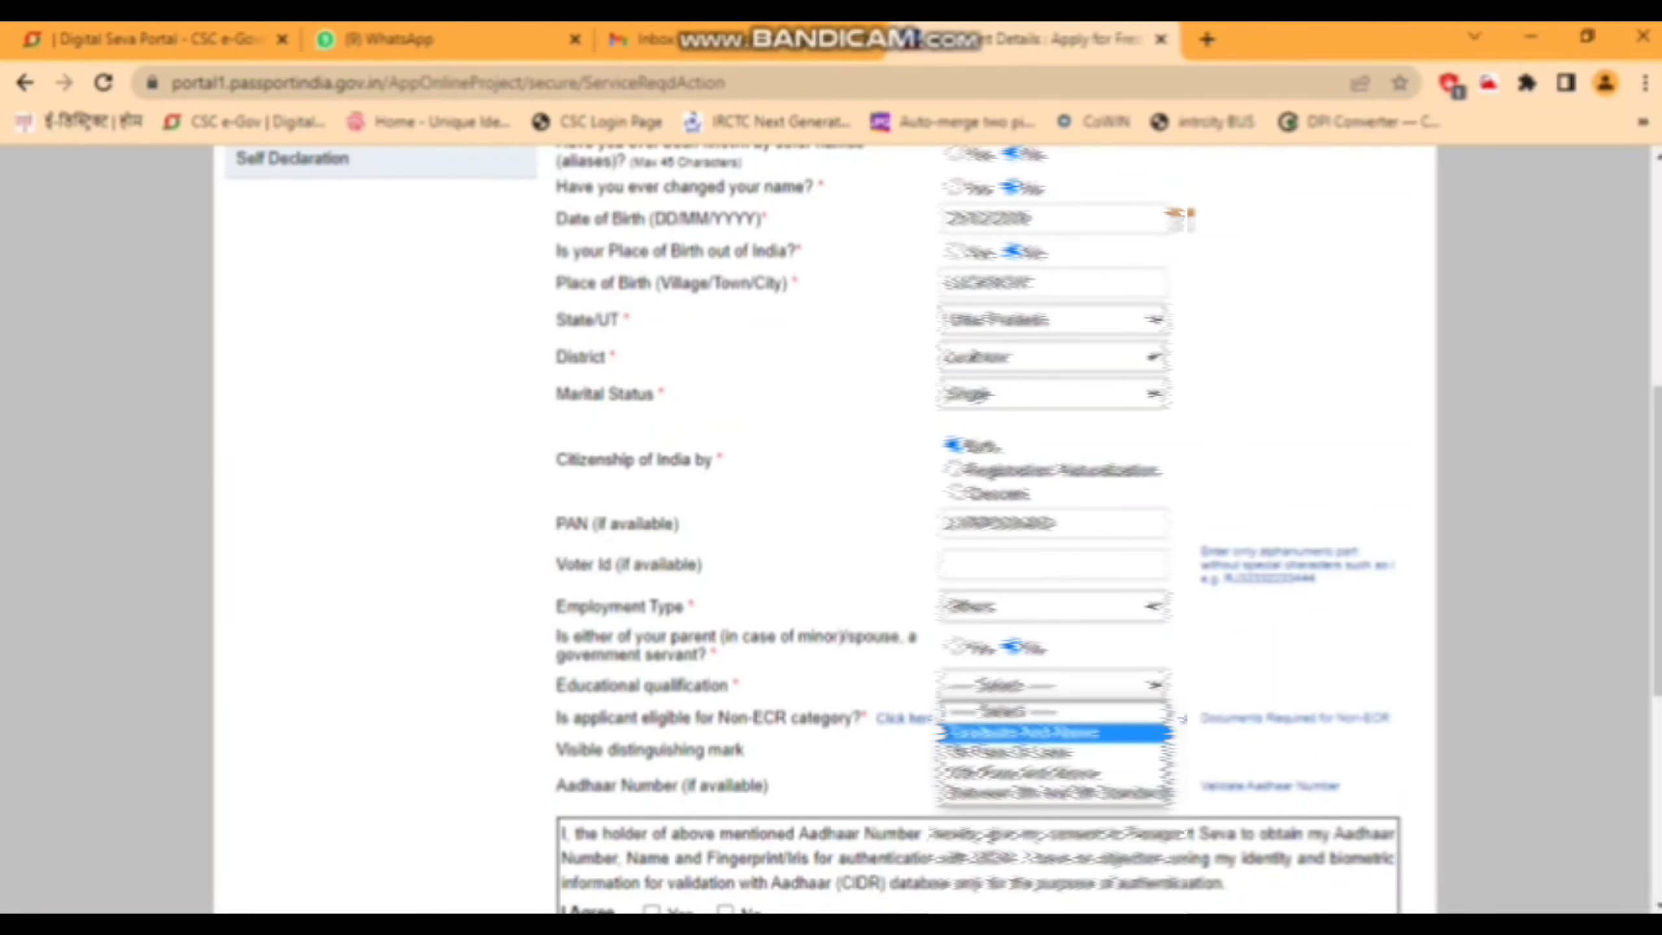
key(Down)
key(Down)
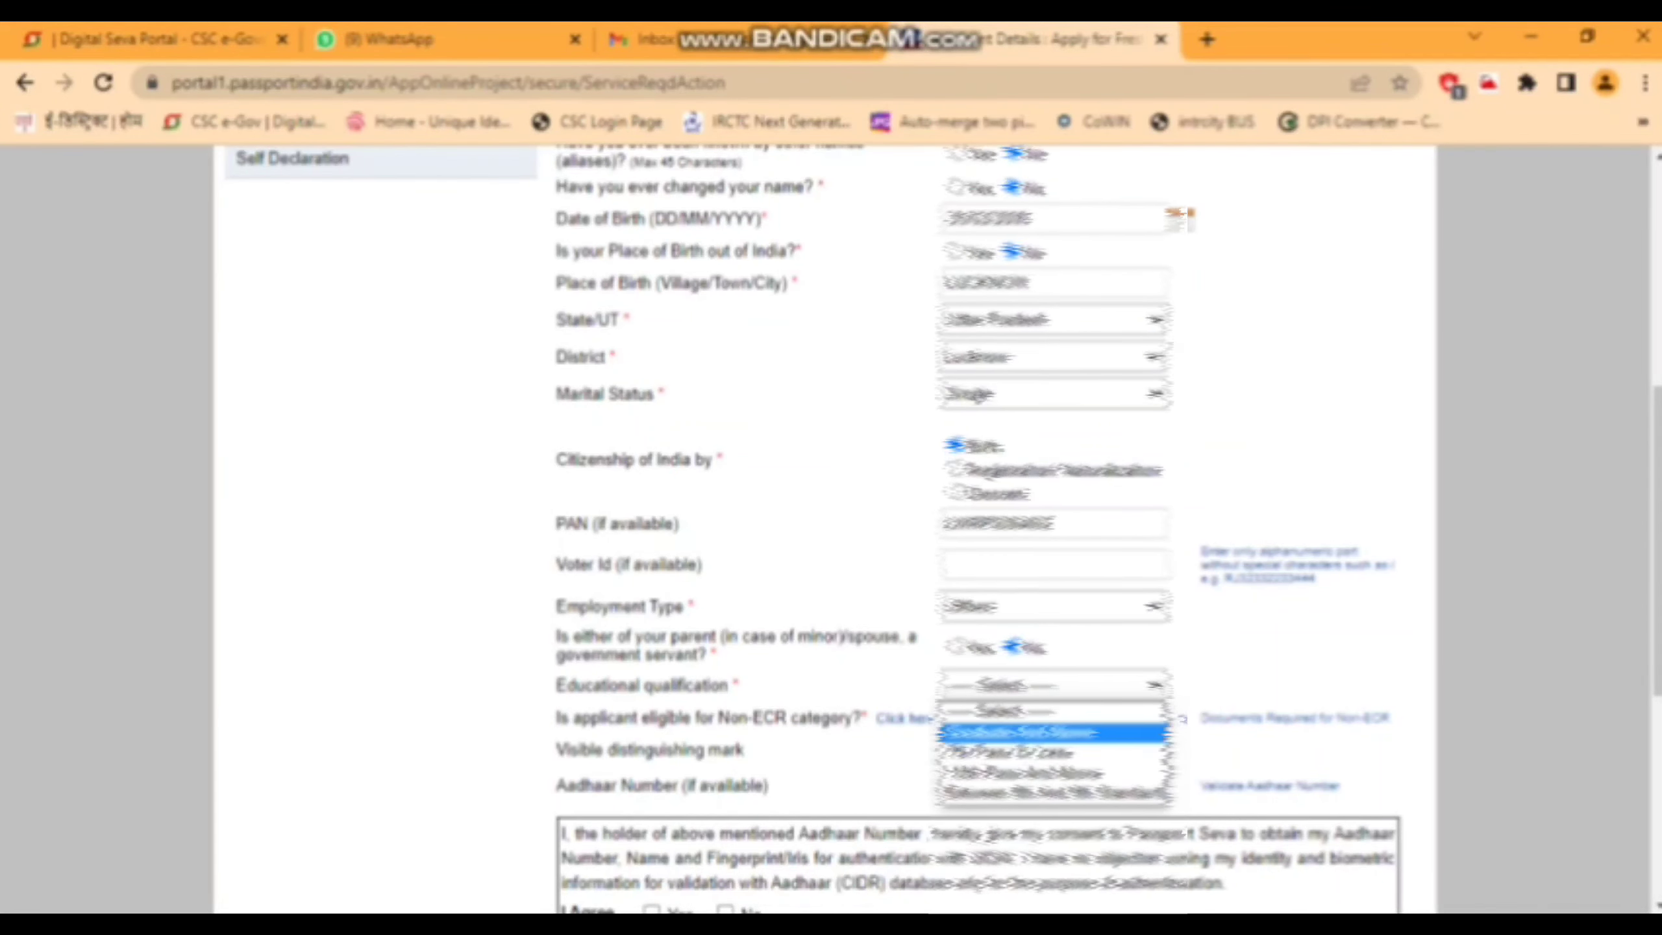
key(Down)
key(Up)
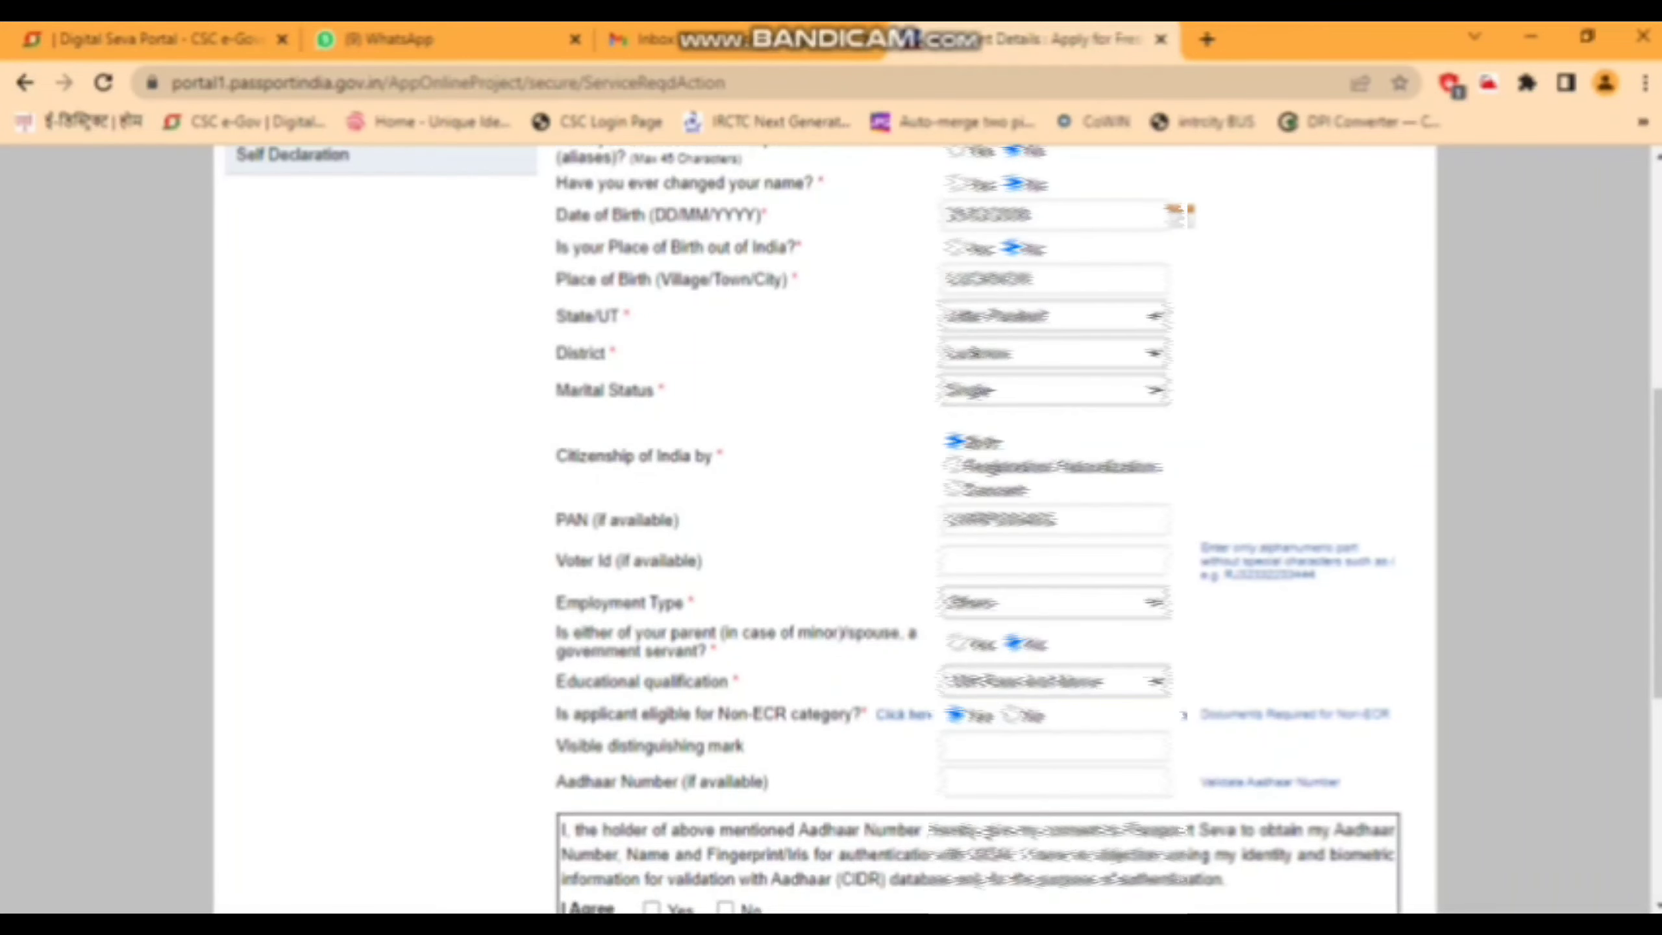
scroll(831, 524, down, 2)
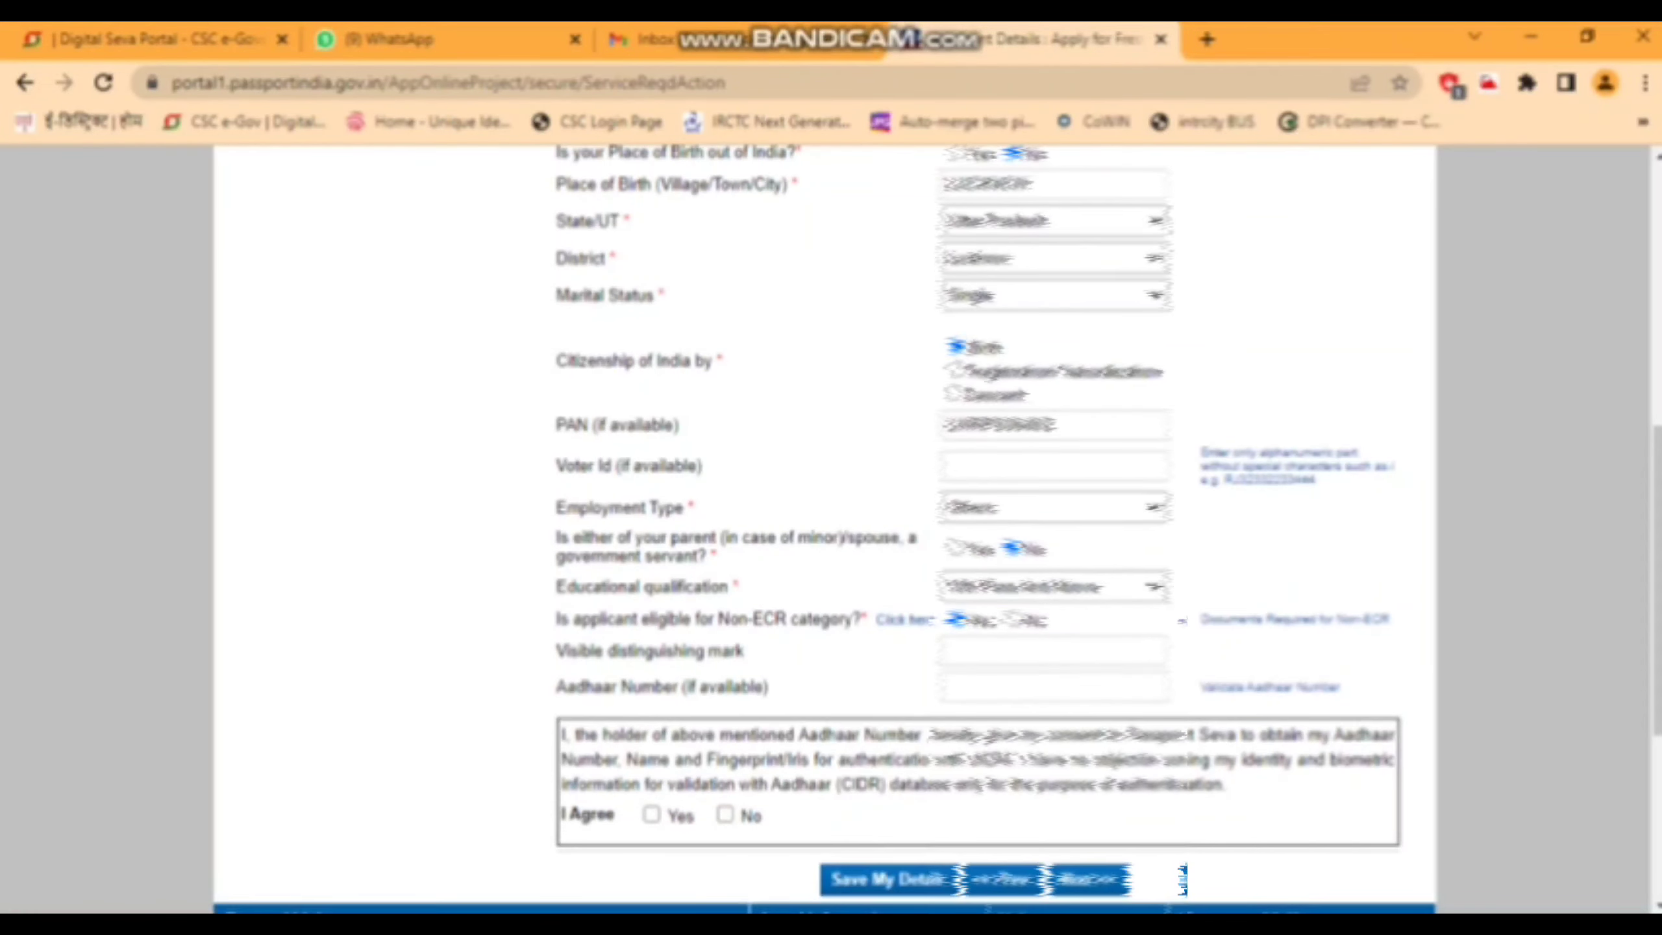
click(1054, 686)
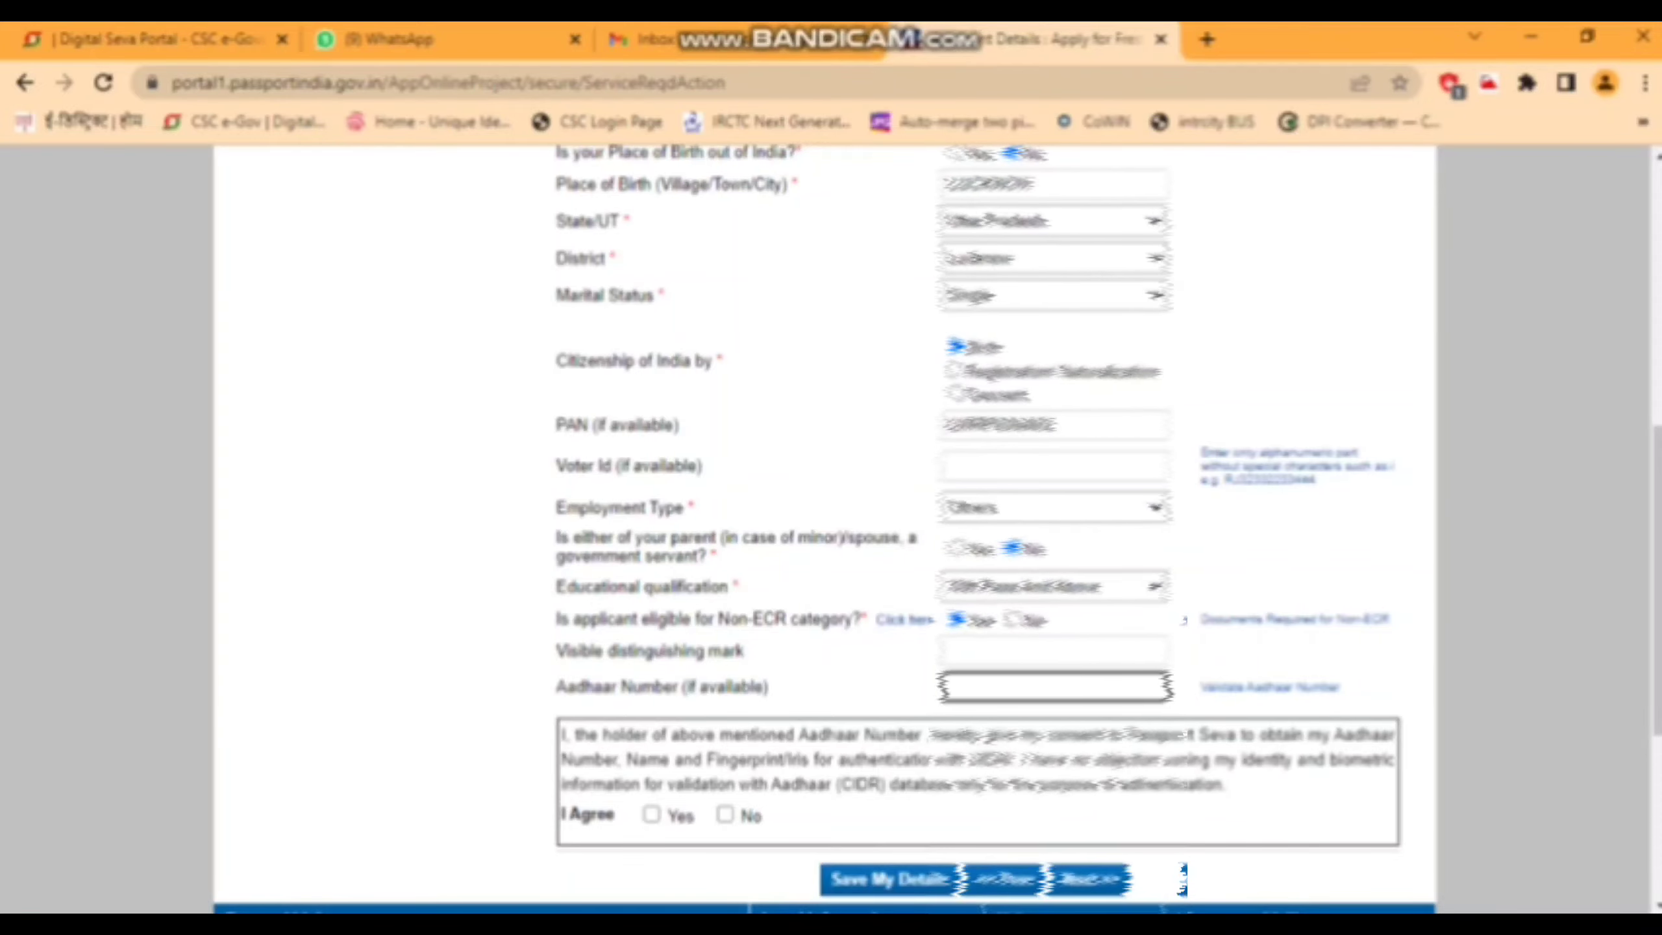
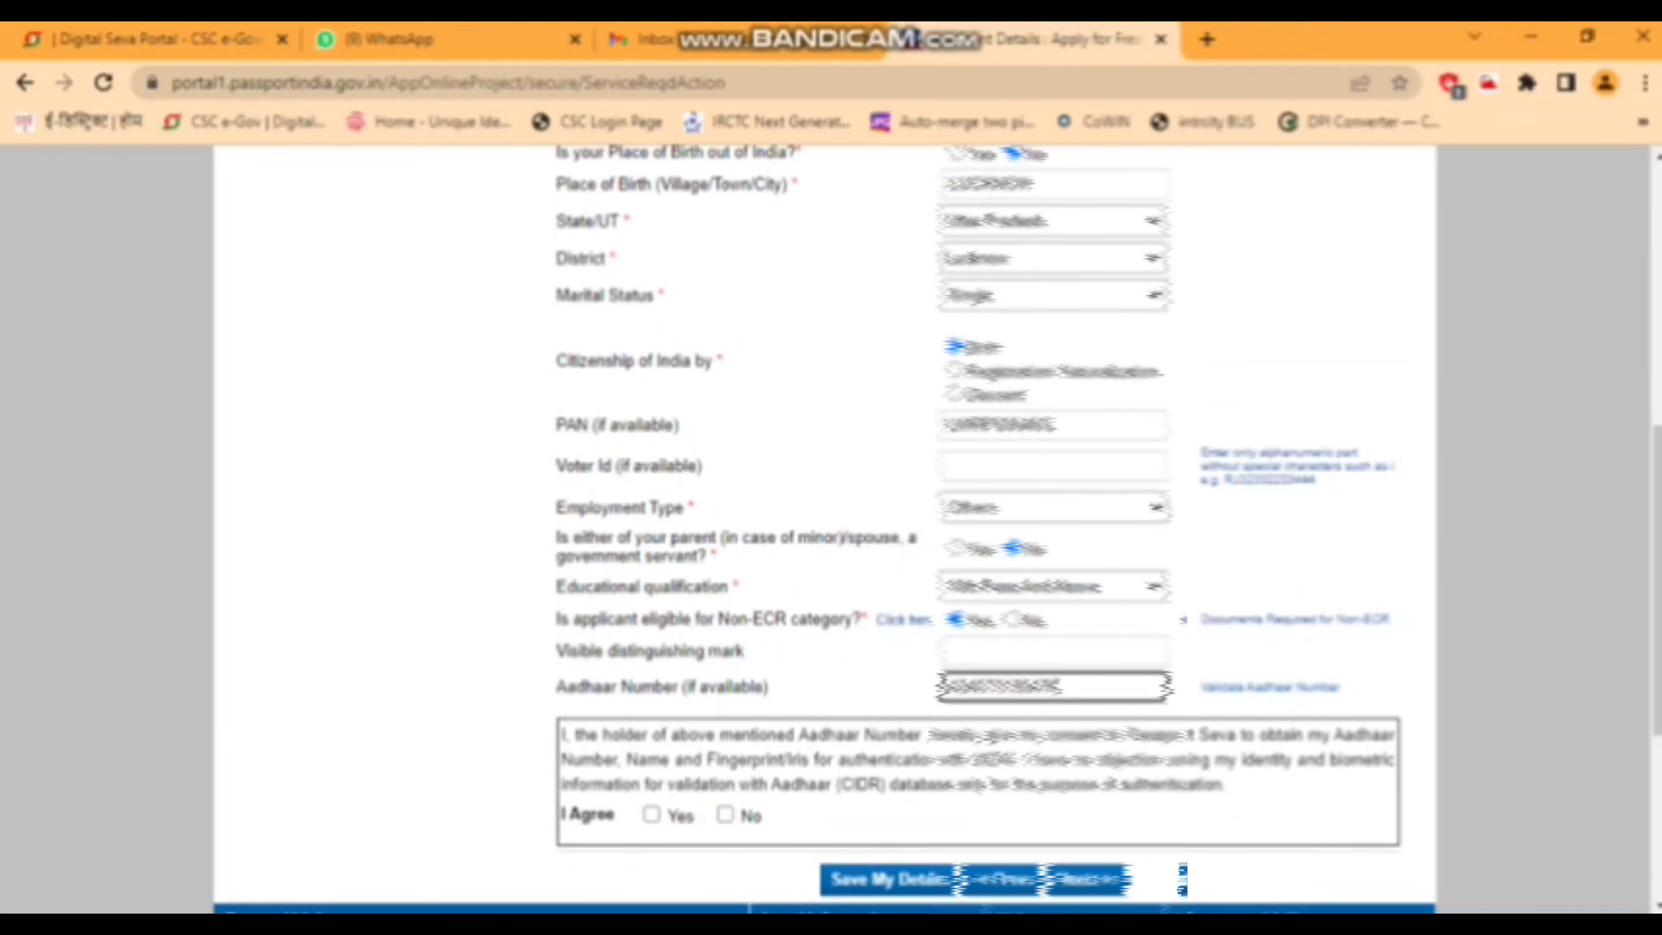
- Enter the Aadhaar number, agree to Aadhaar authentication, and continue to Family Details
click(651, 813)
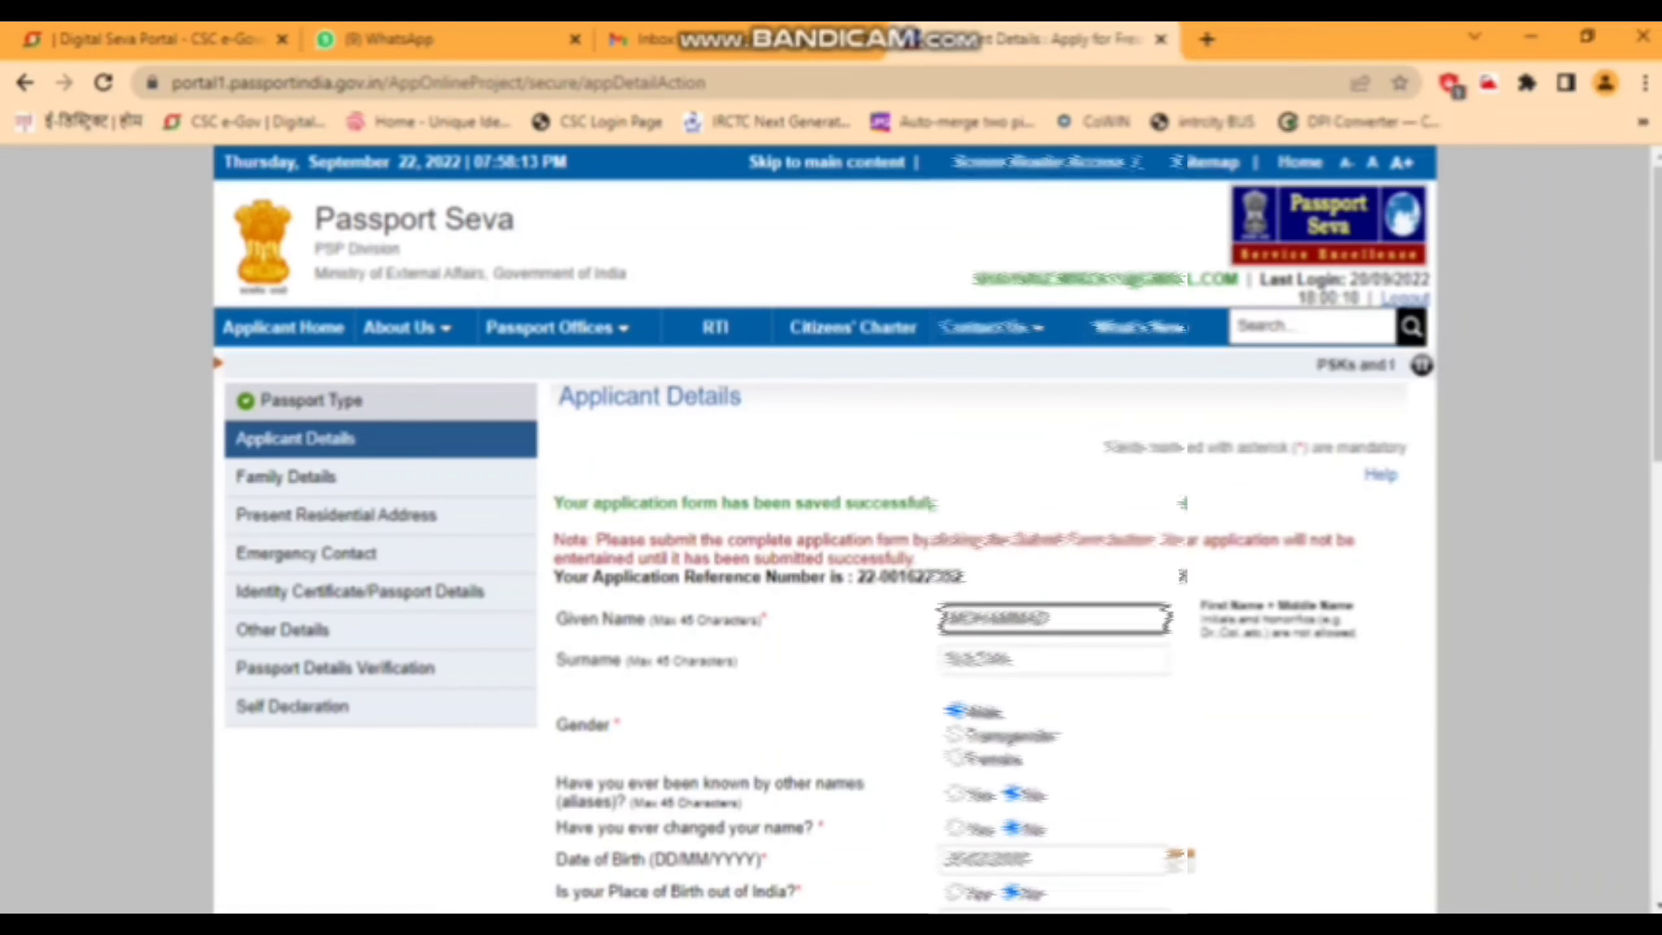
scroll(831, 524, down, 9)
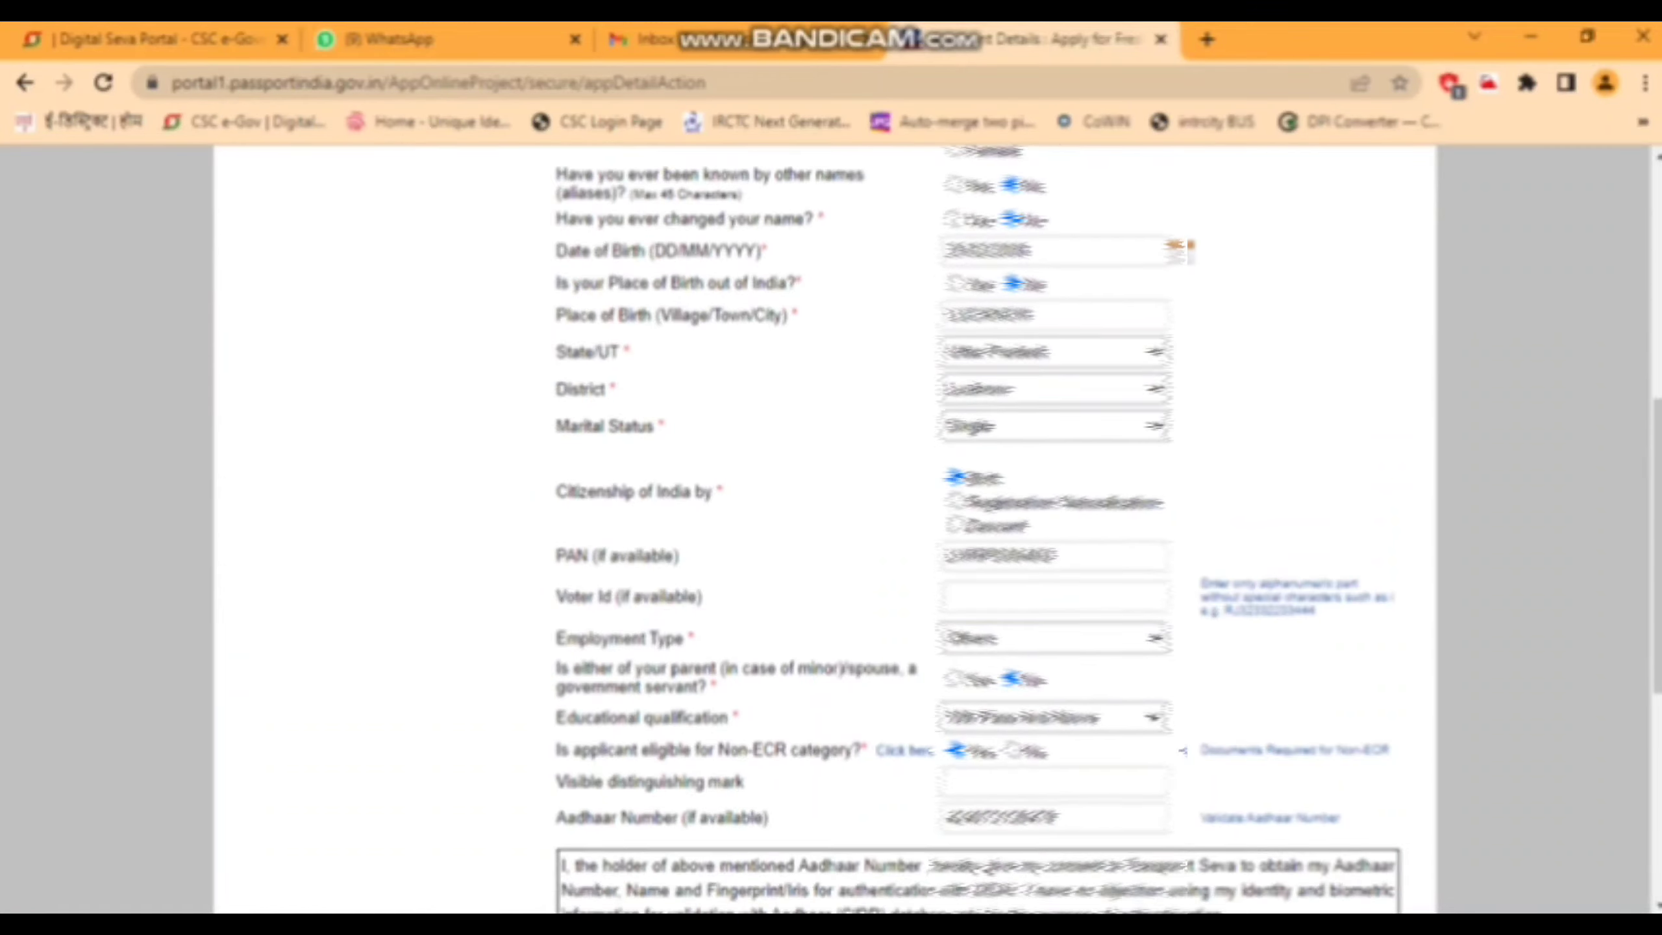
scroll(1186, 234, down, 4)
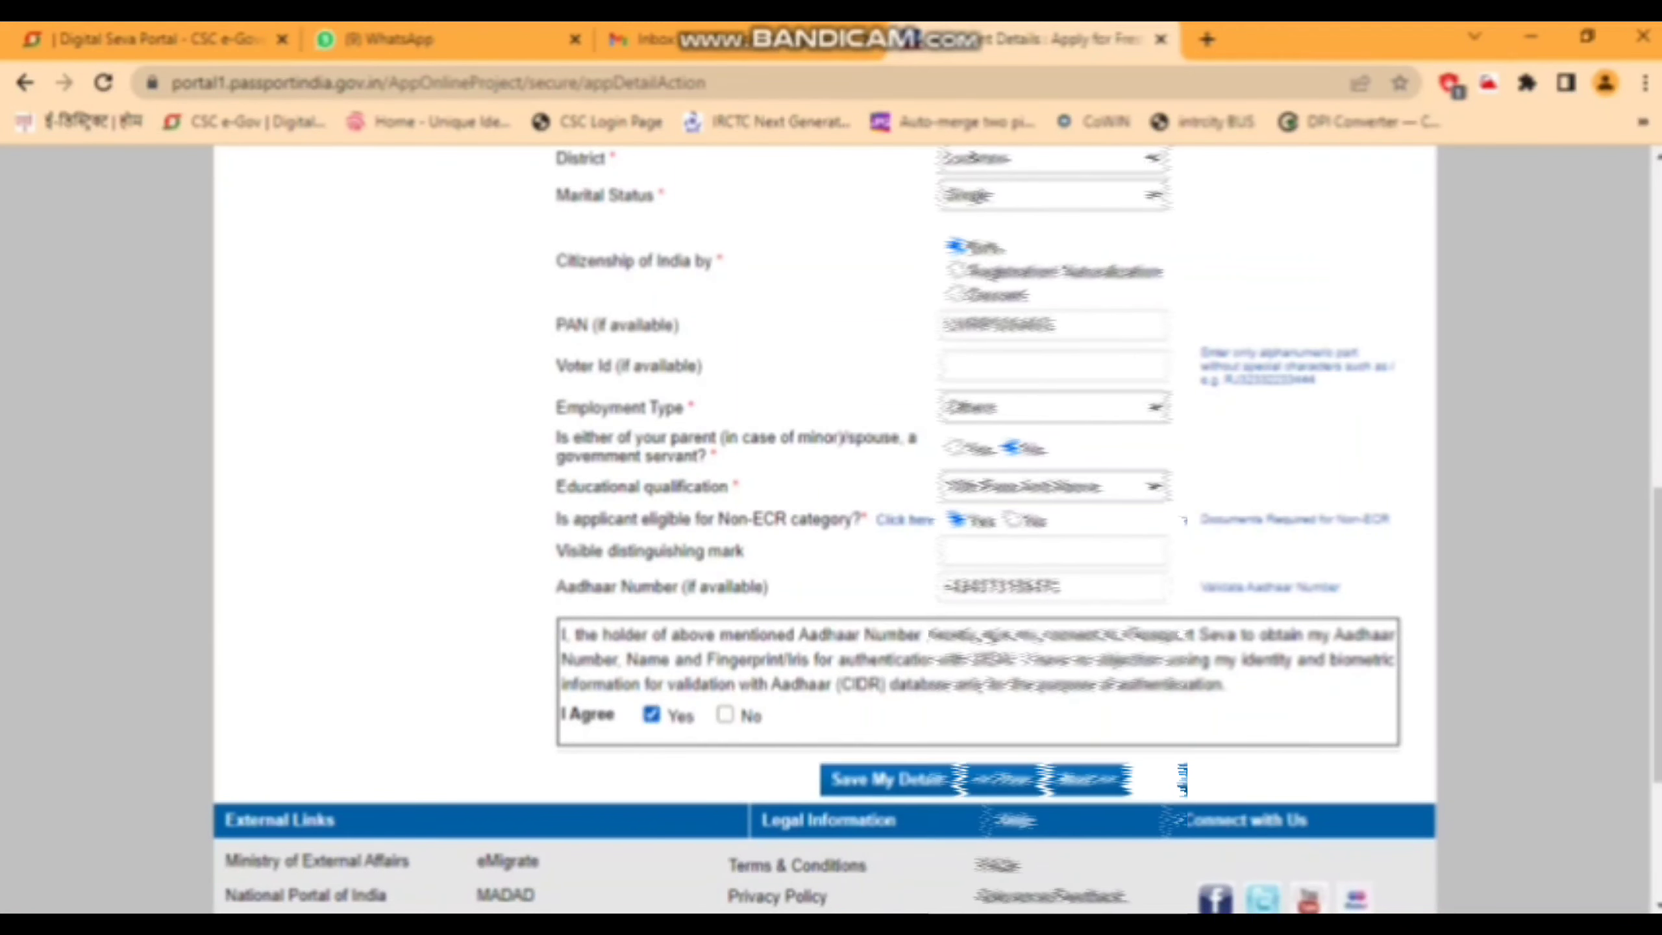
click(1088, 779)
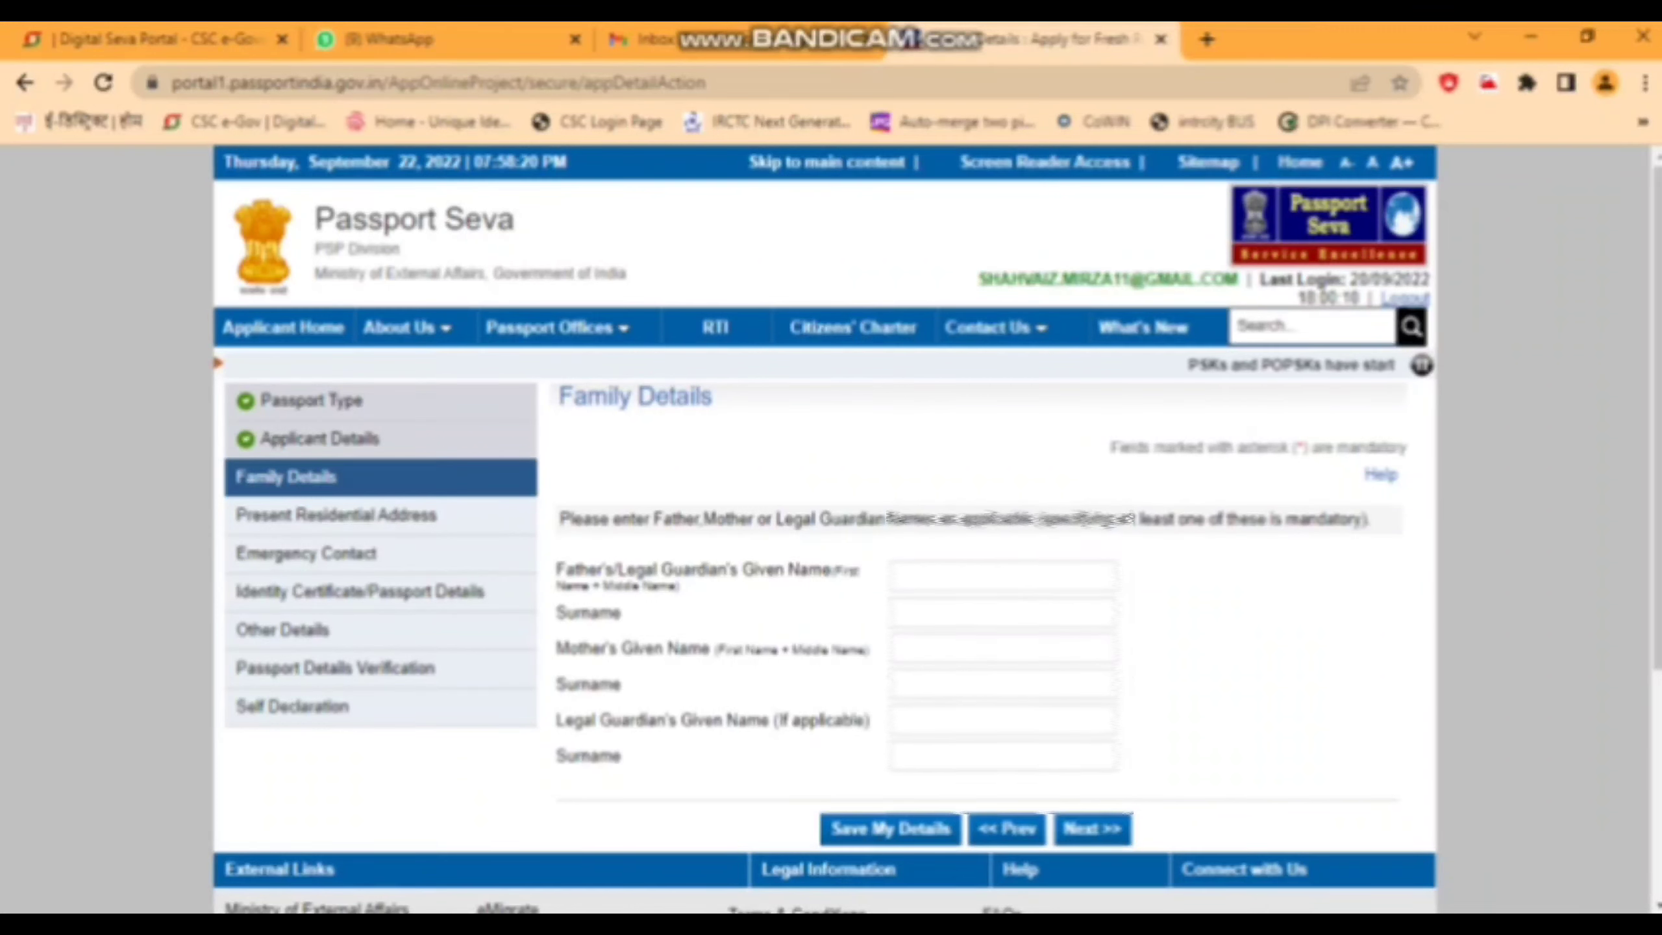
- Fill in the father's and mother's given names and surnames and save Family Details
click(1003, 576)
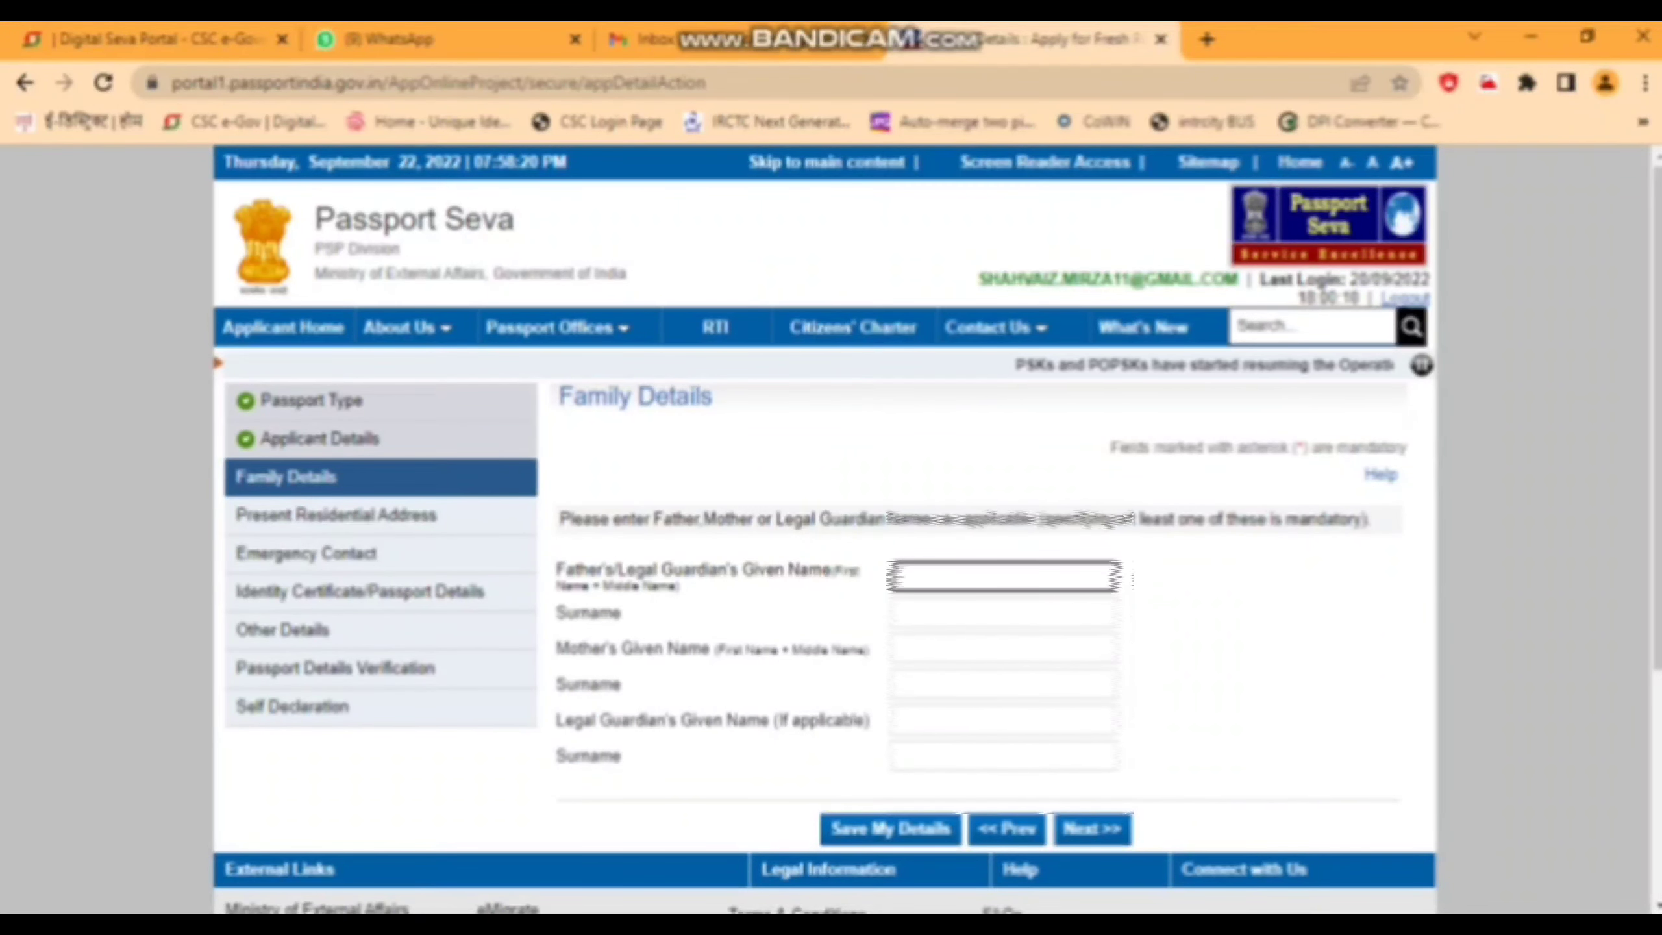
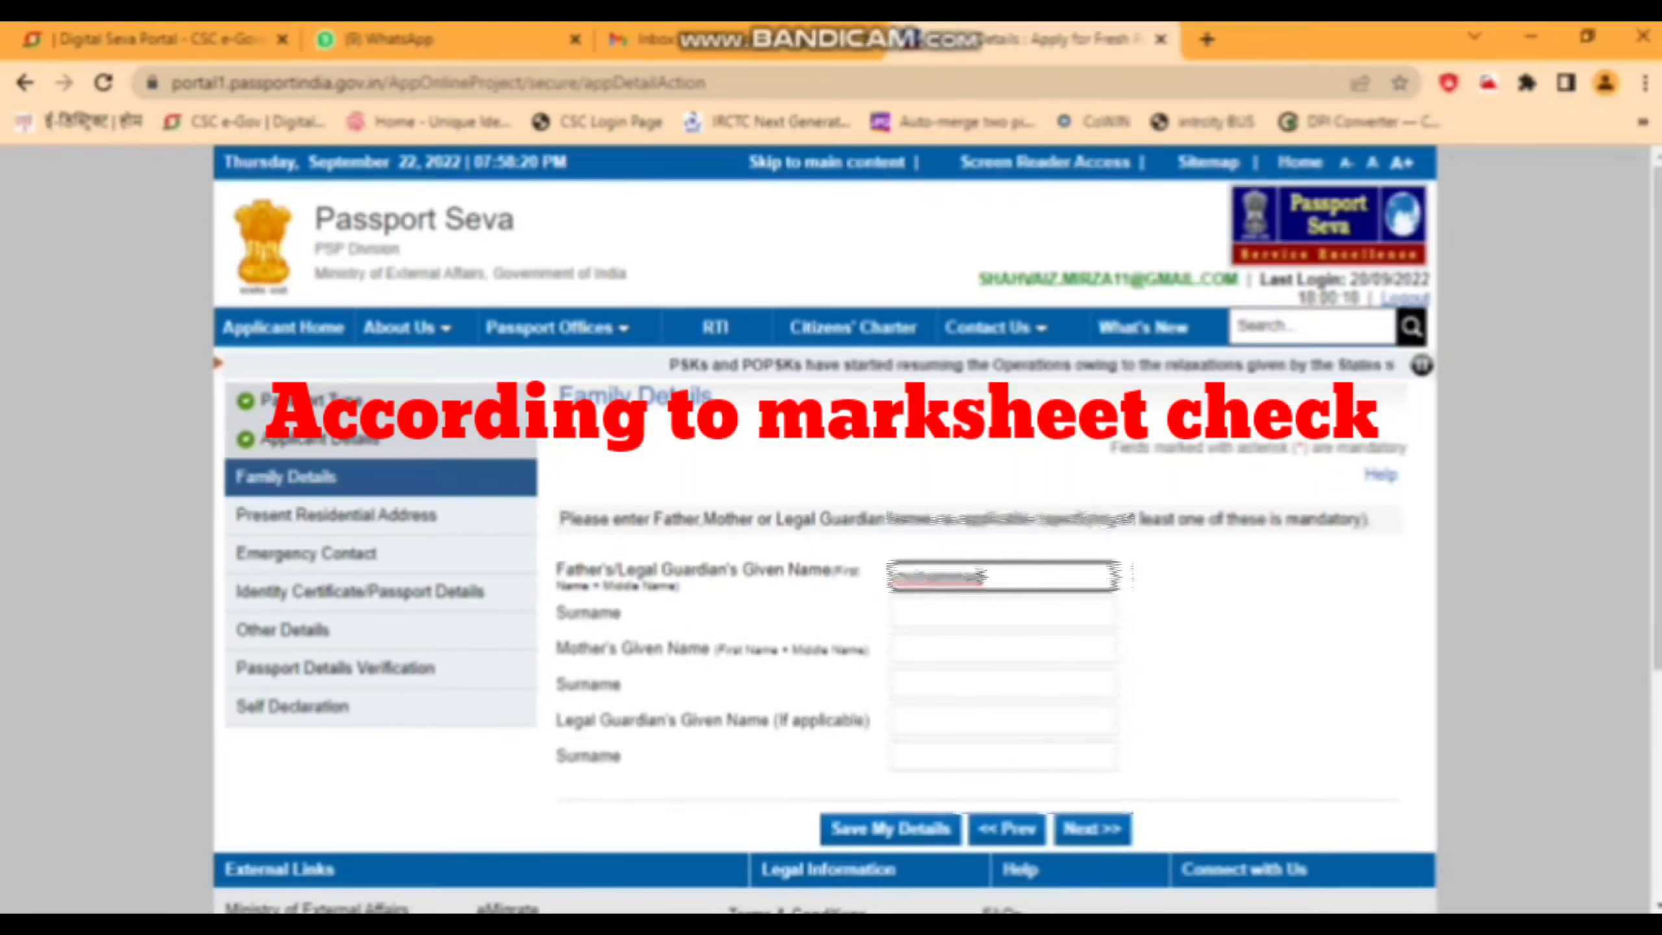
key(Tab)
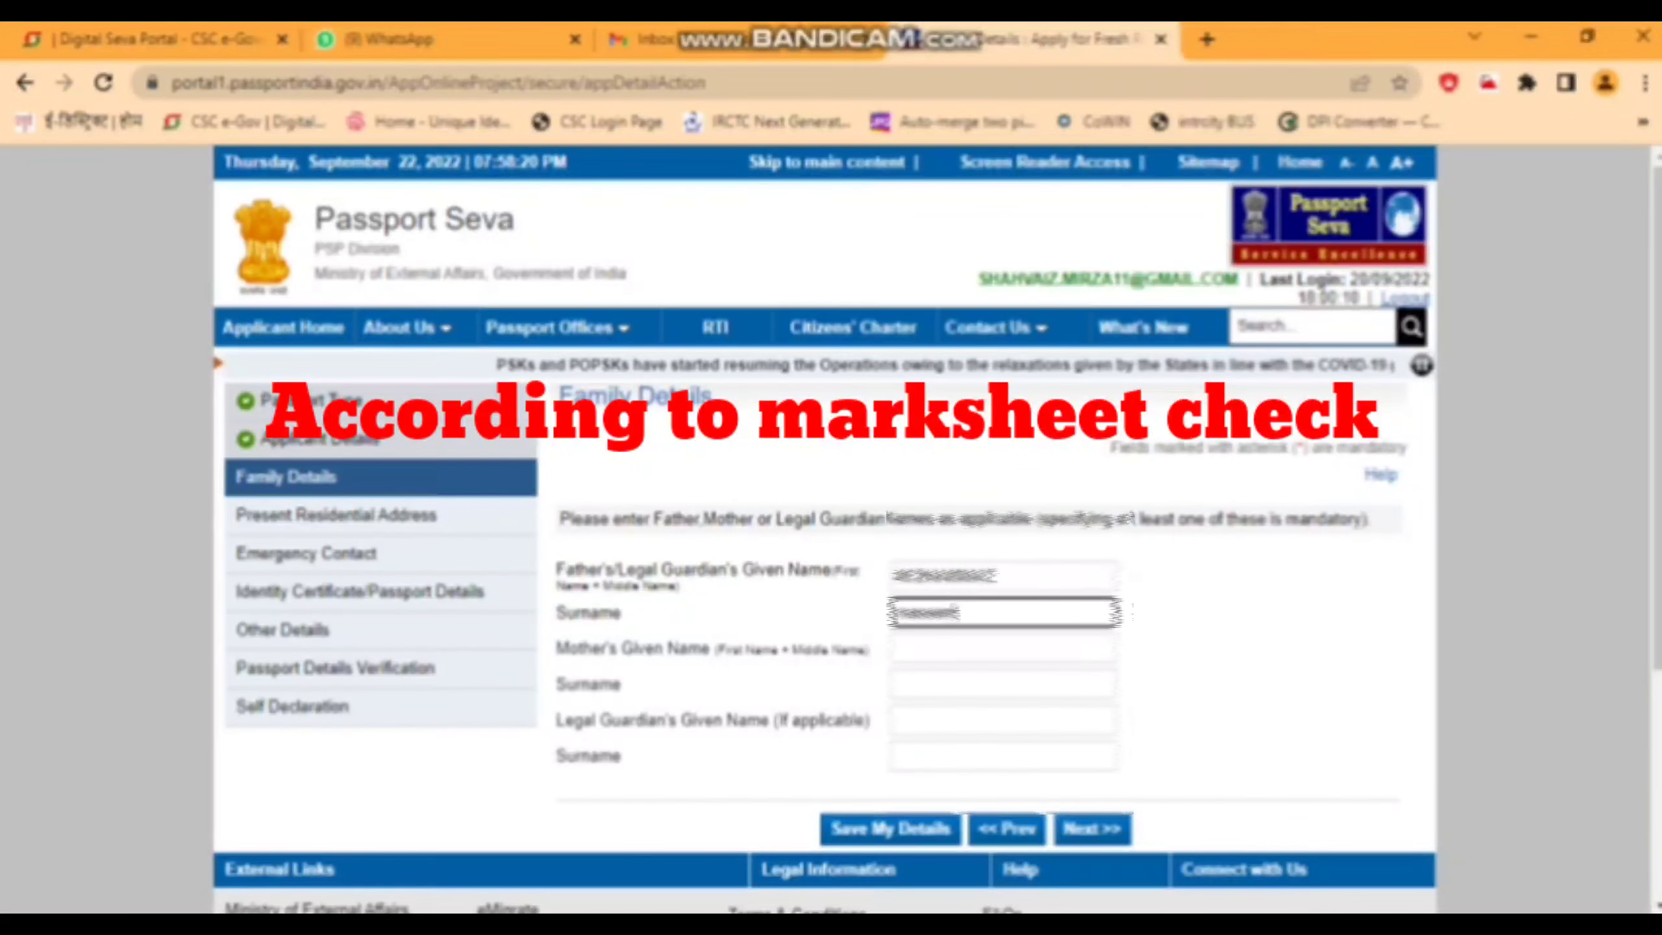
key(Tab)
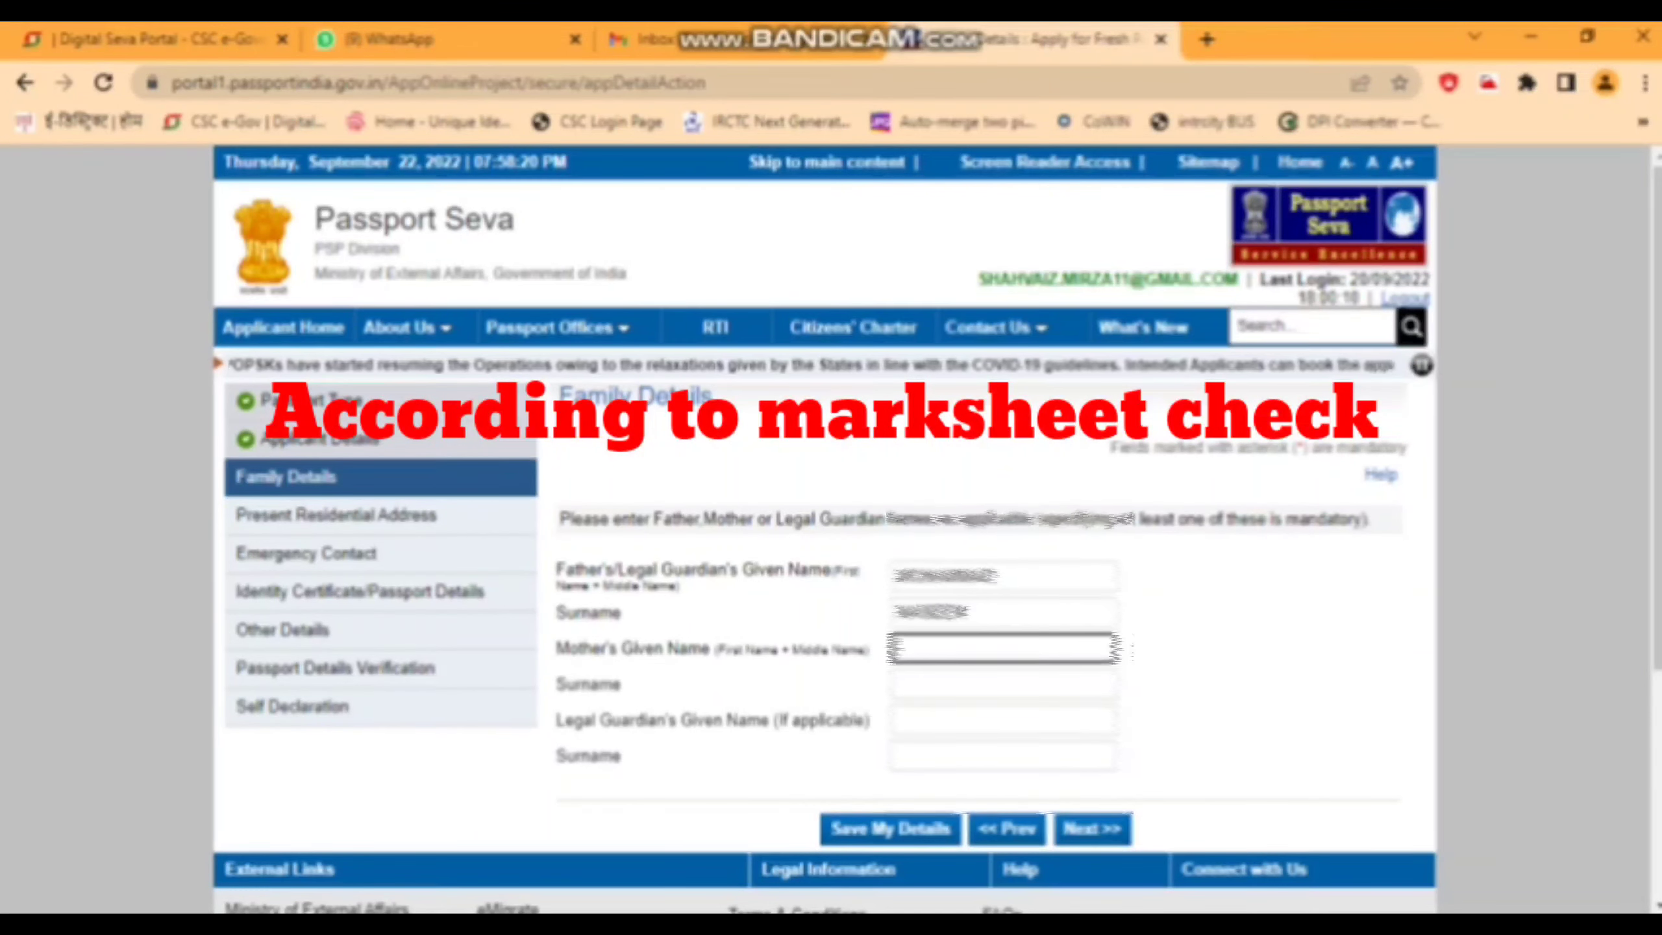
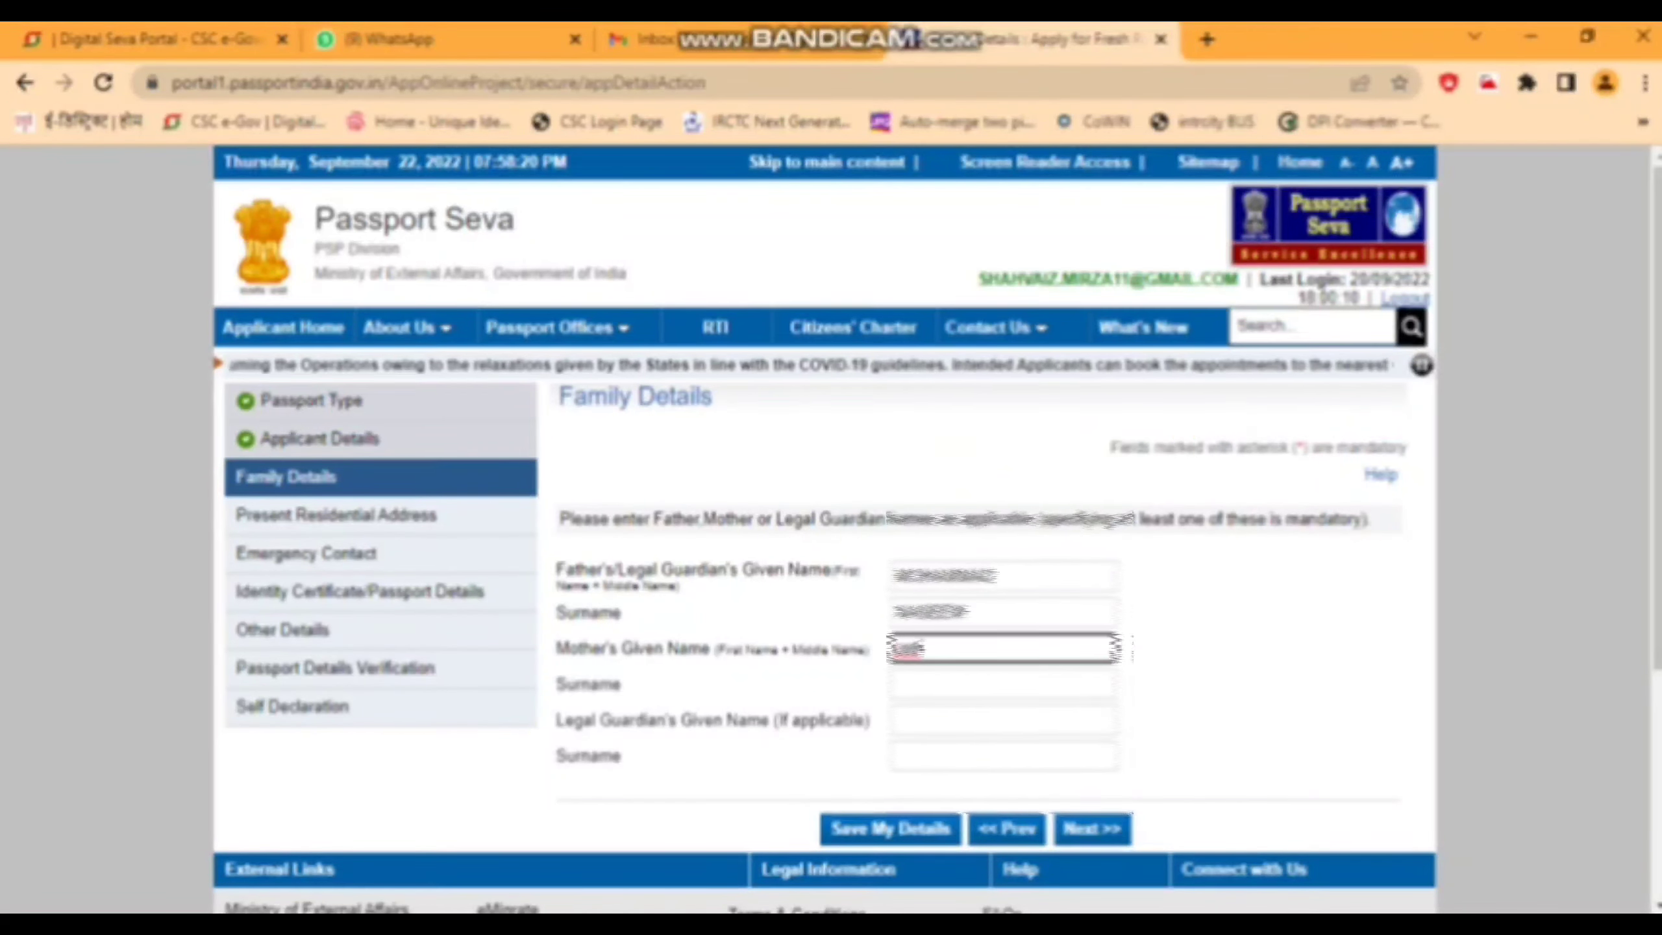
key(Tab)
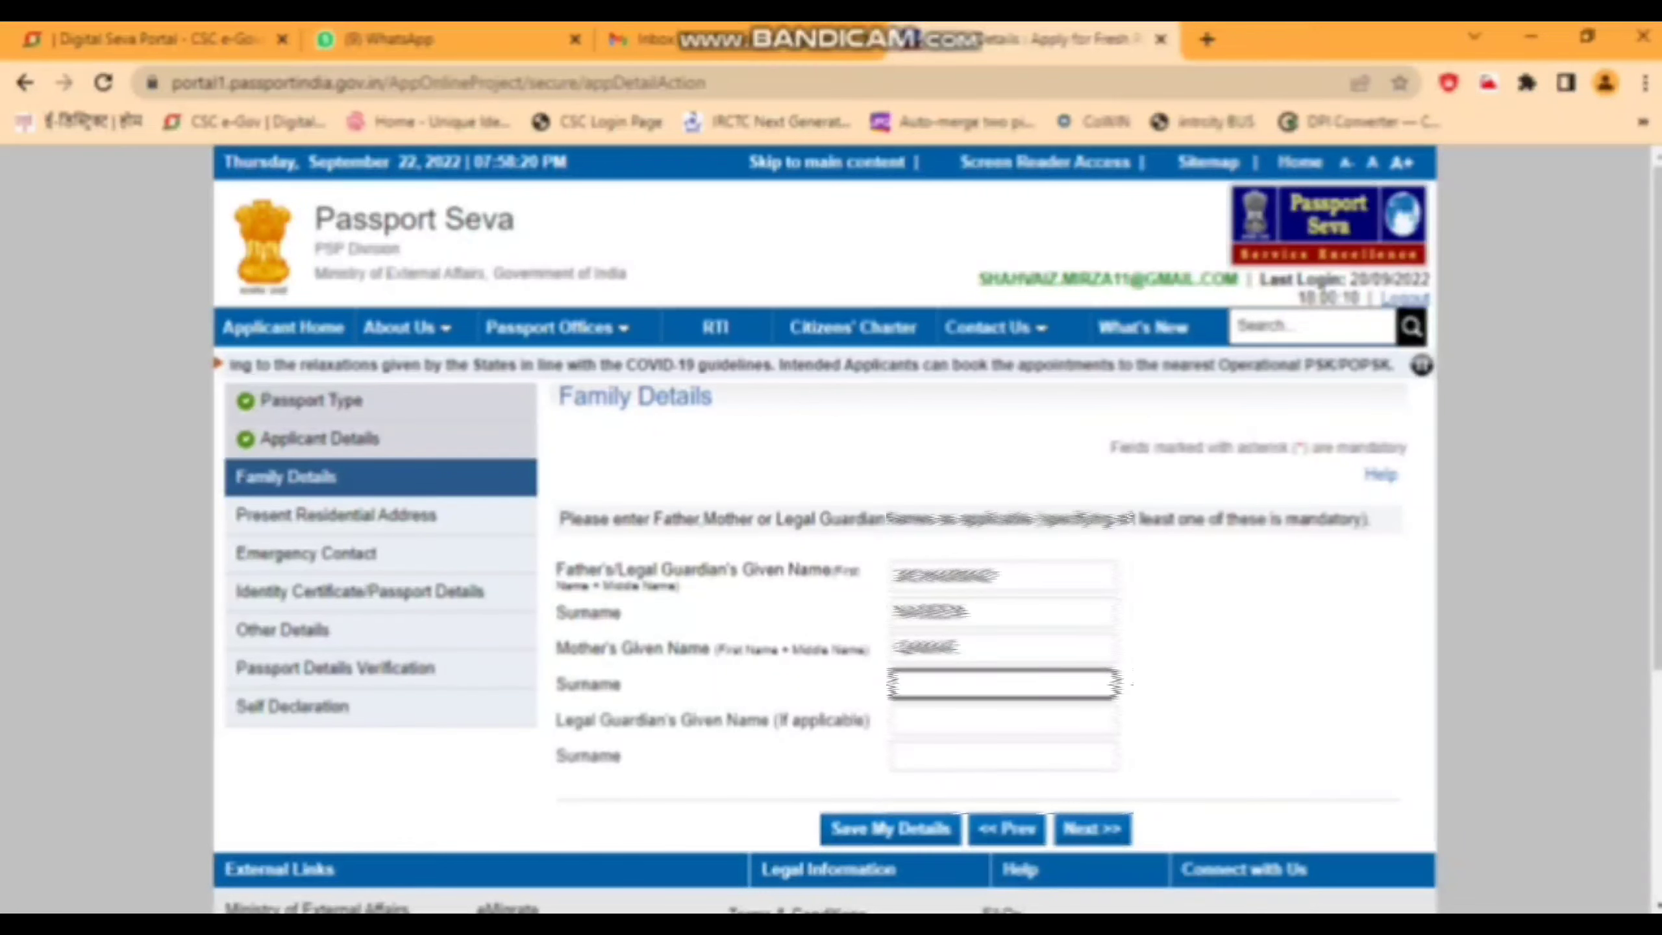
key(Tab)
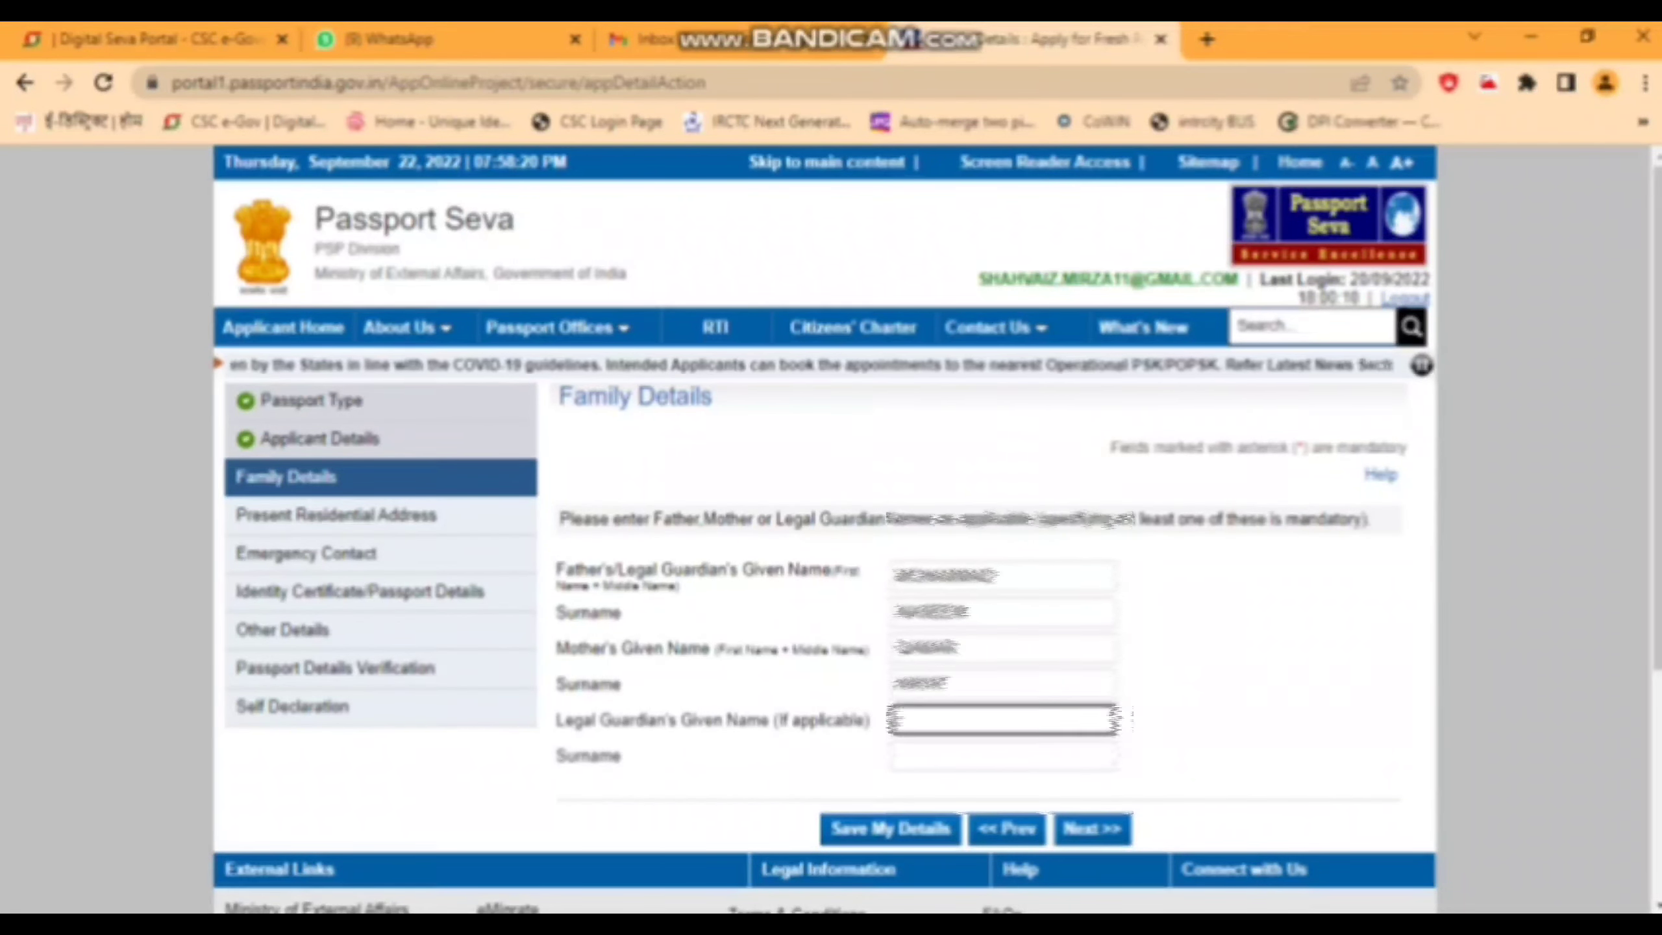
key(Return)
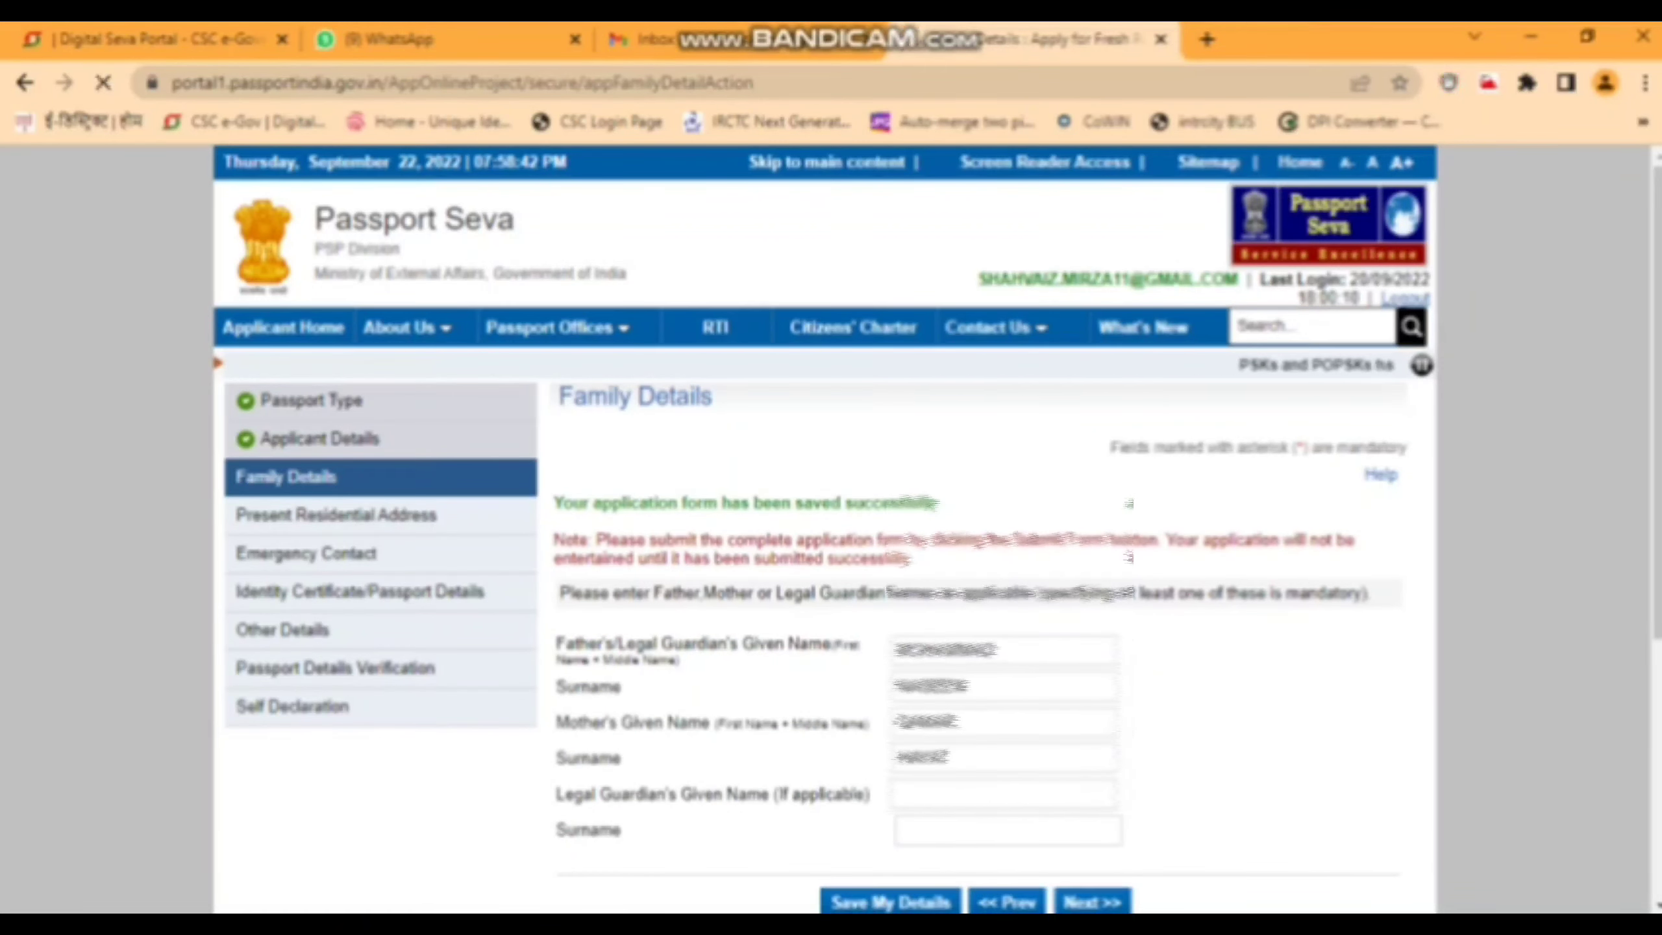
key(Return)
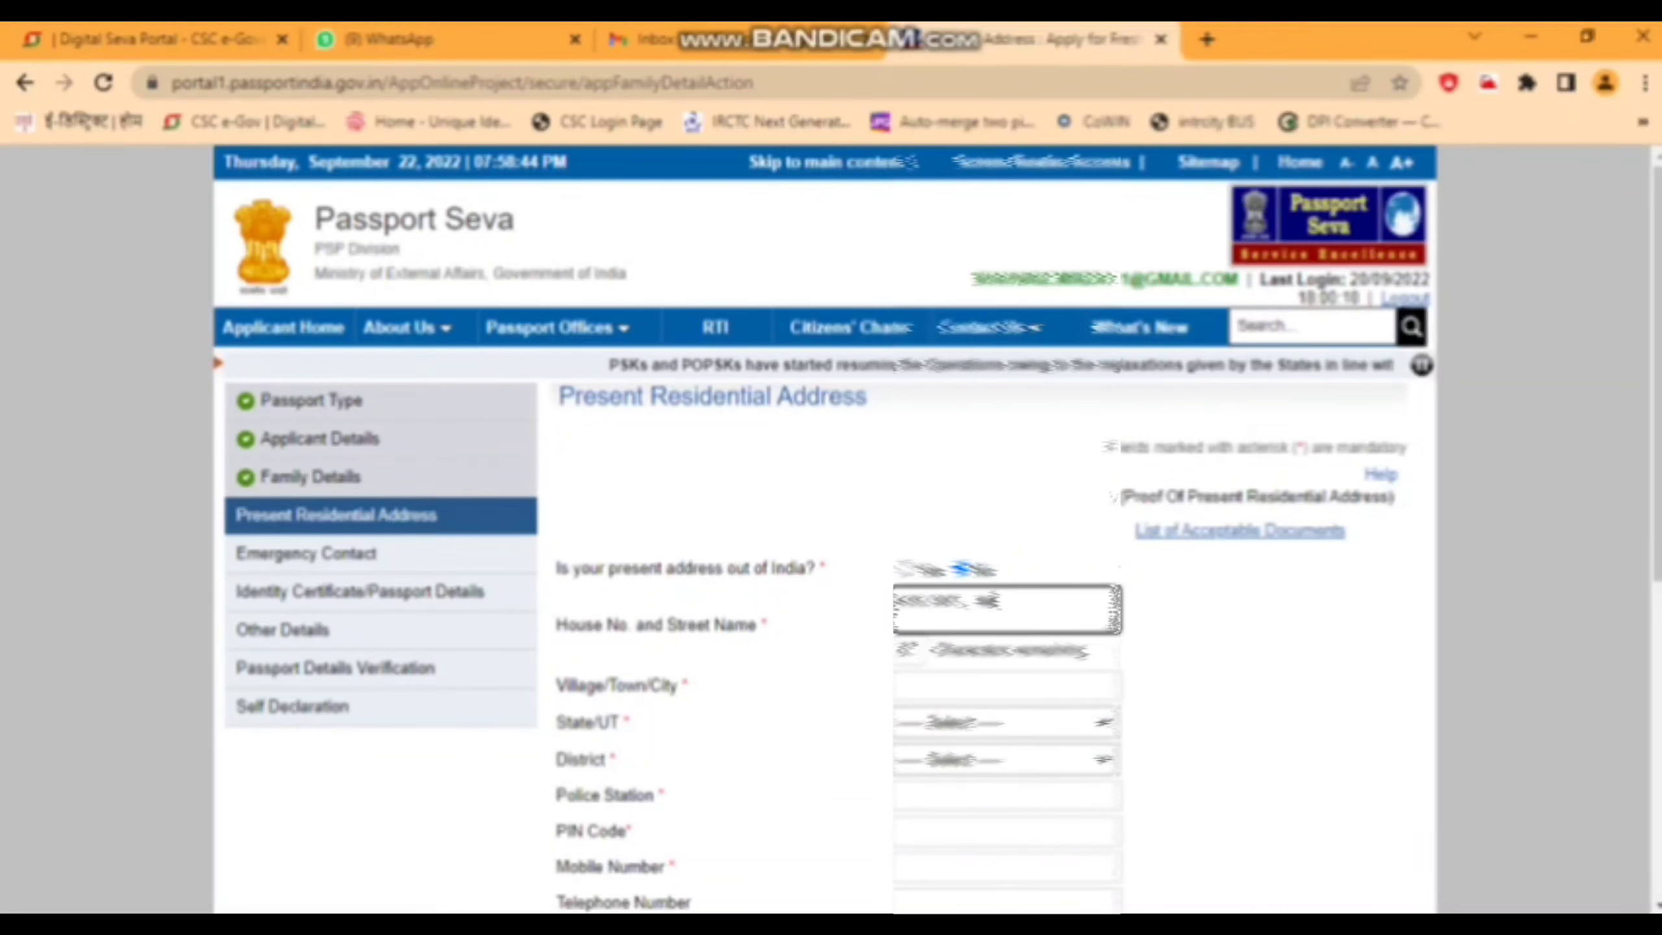
- Enter the street address, Lucknow as city and district, and Uttar Pradesh as state
text(gar)
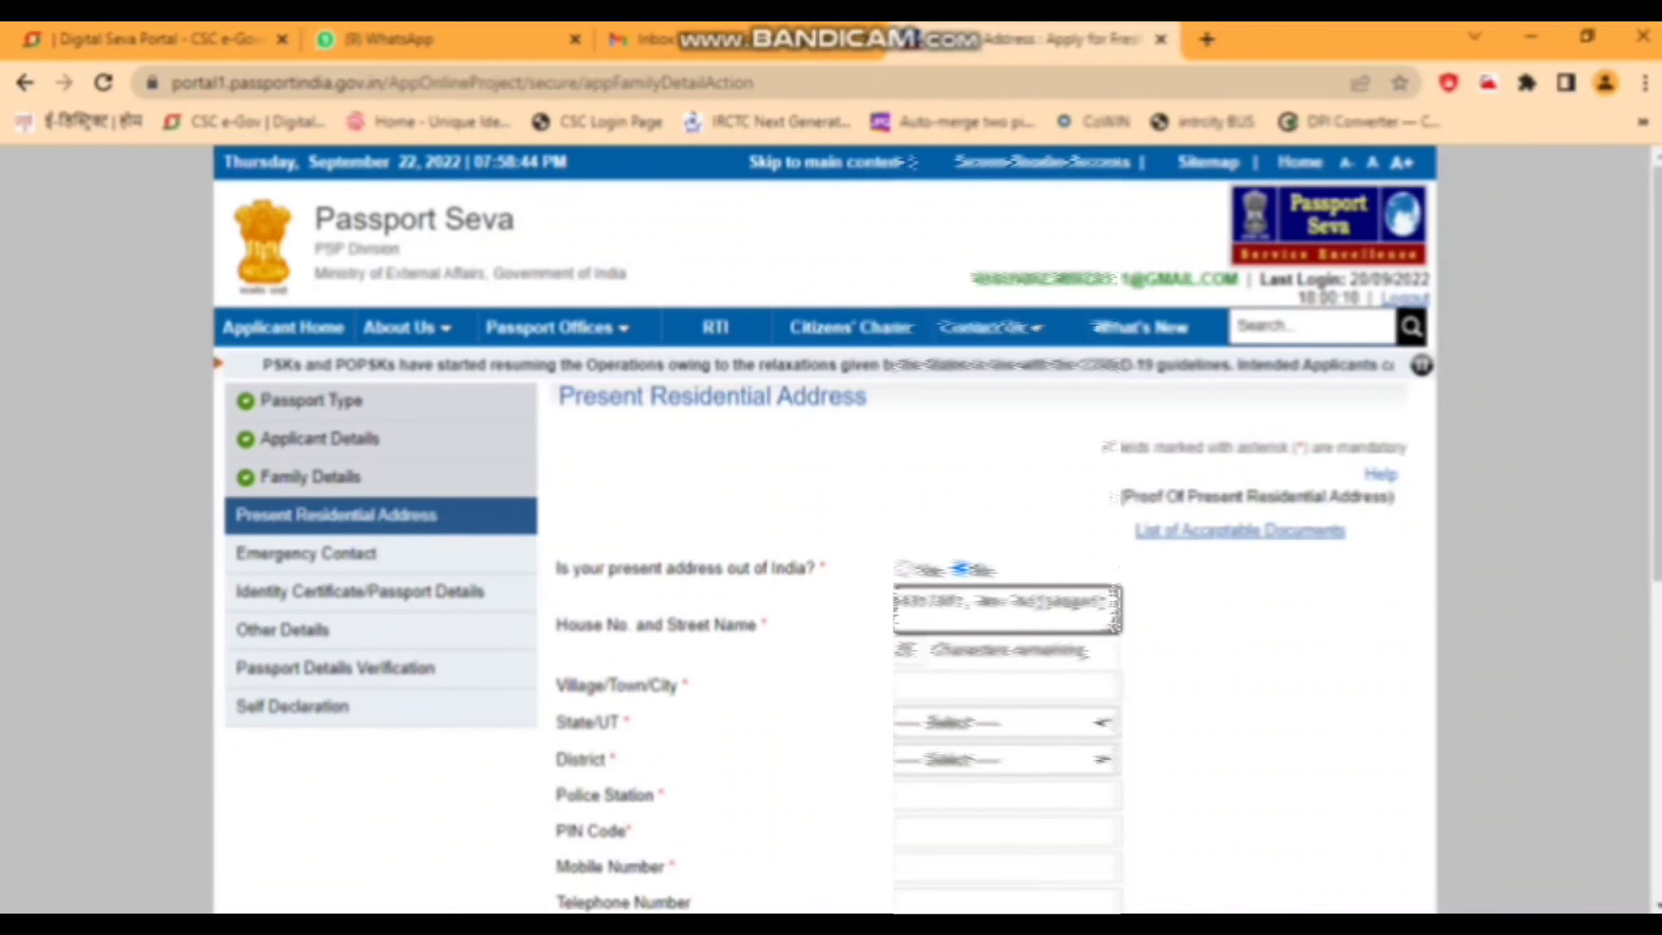
text(, Thana)
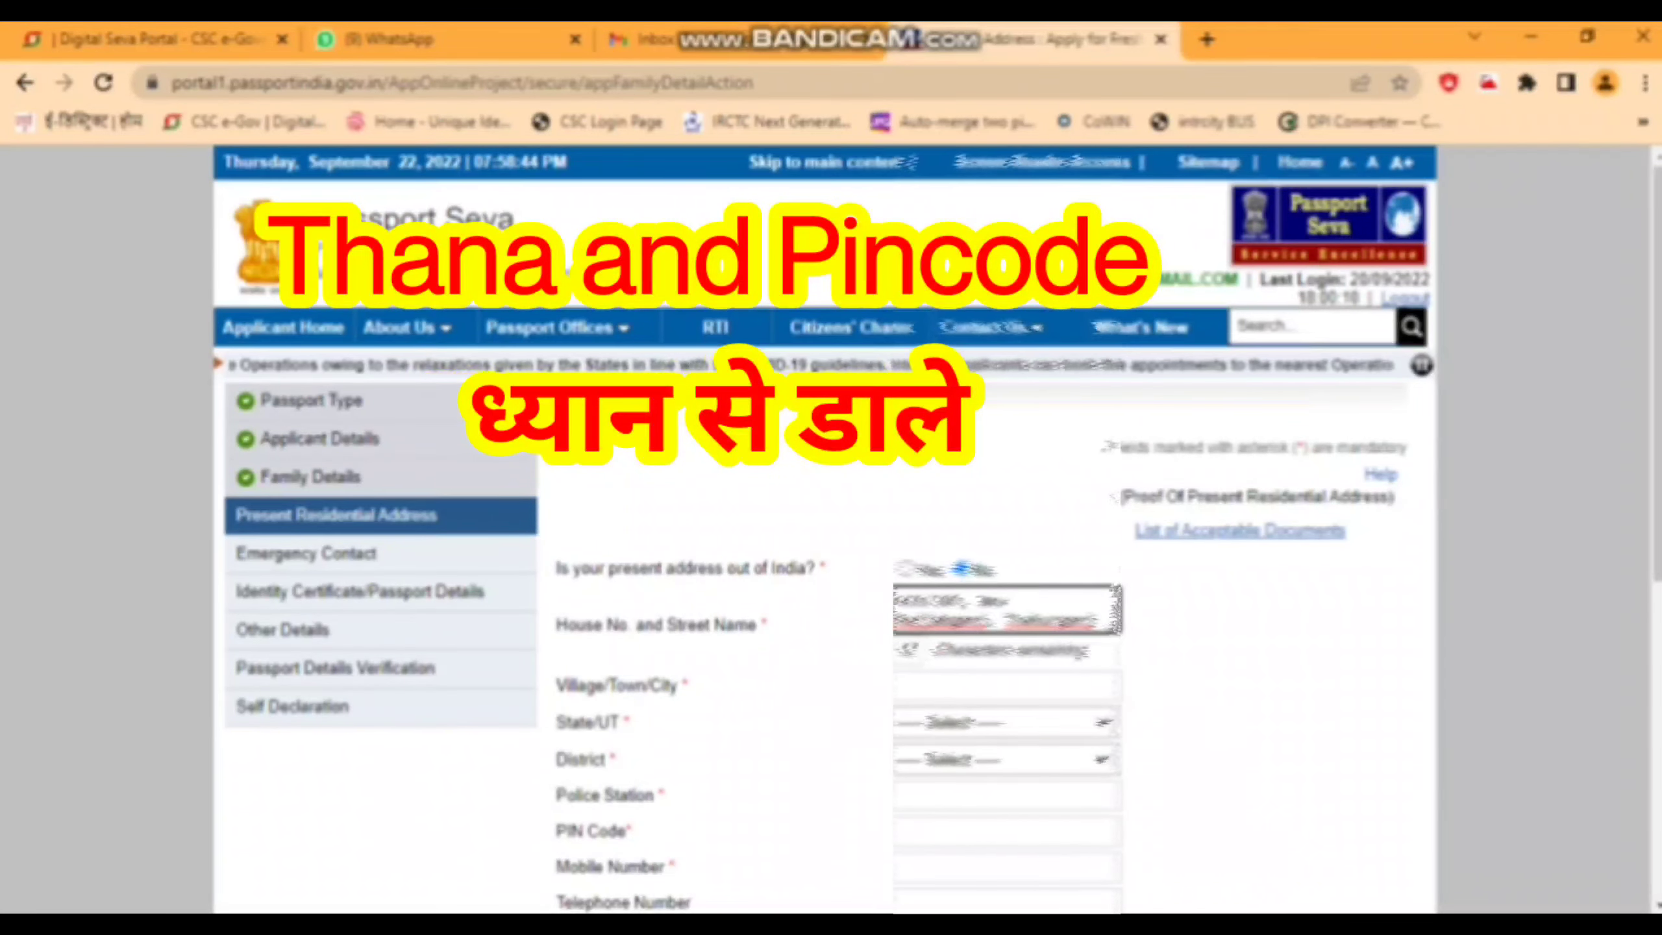
key(Tab)
key(Tab)
text(Lucknow)
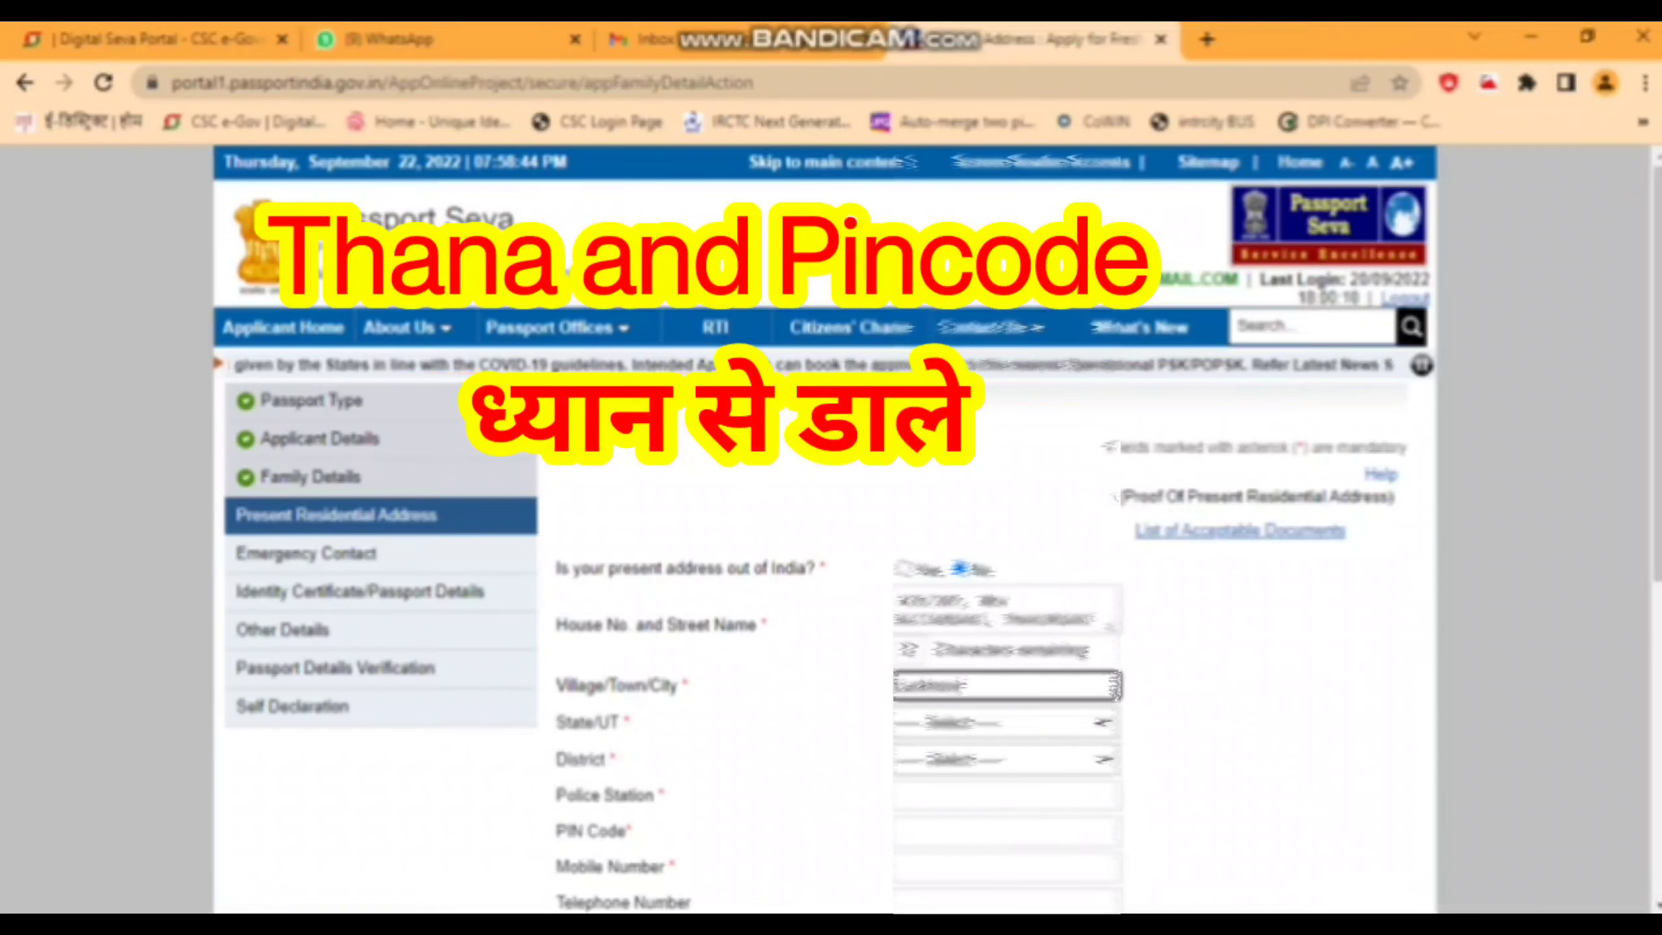
key(Tab)
text(u)
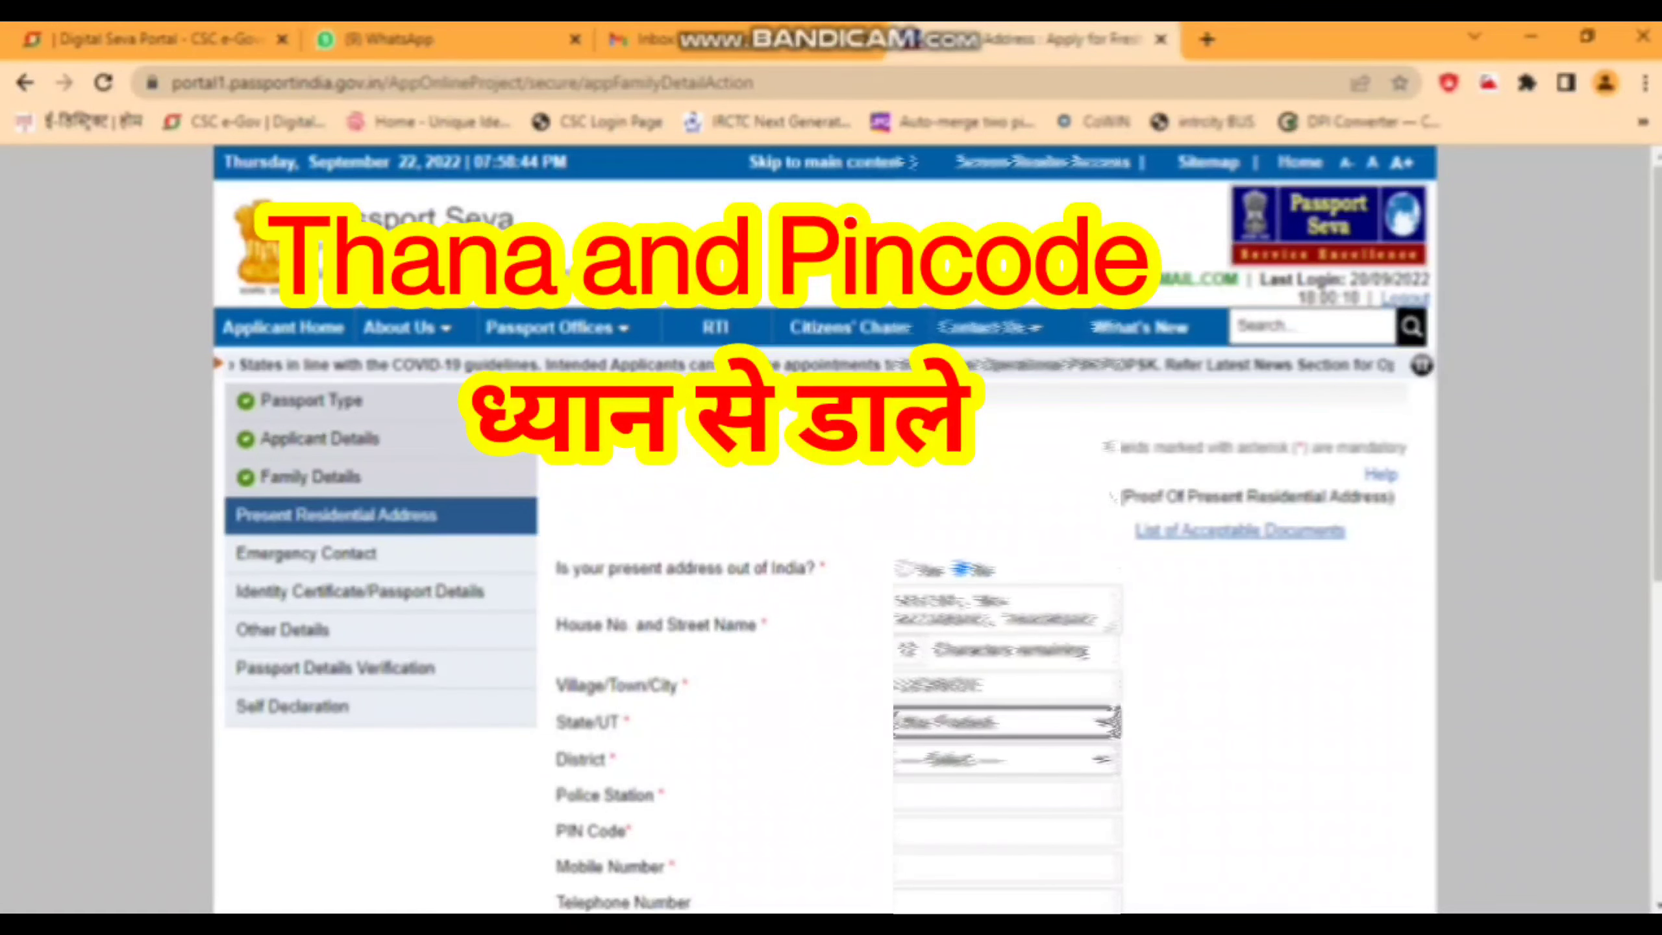
key(Tab)
text(lu)
key(Tab)
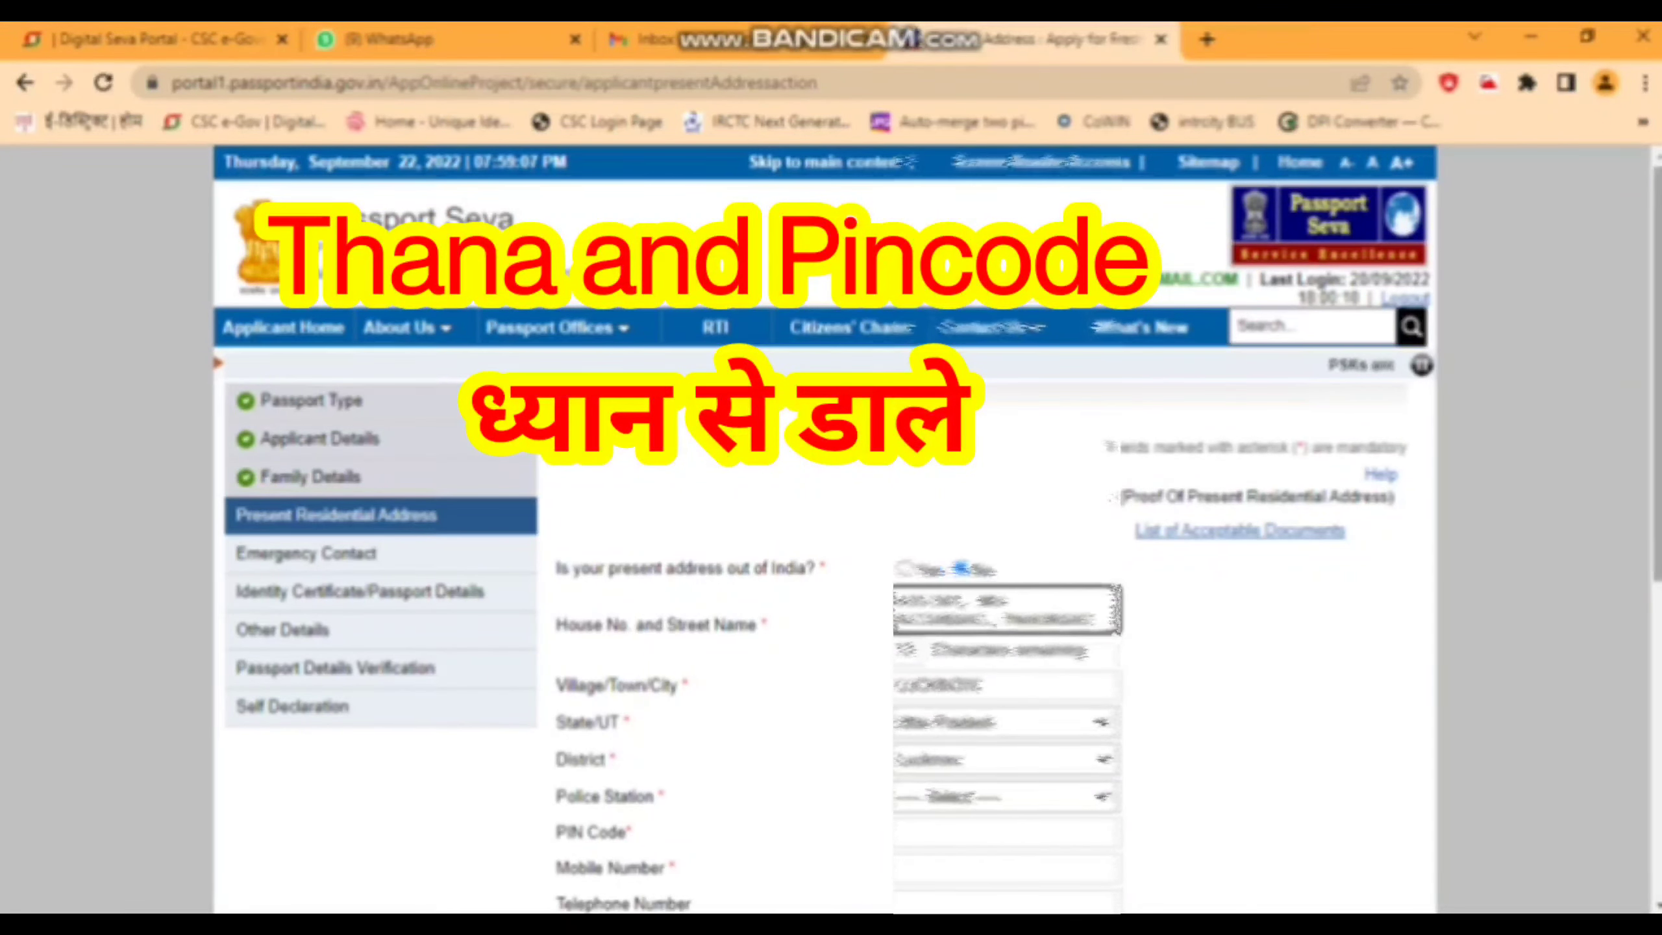
- Choose the police station for the present address from the list
scroll(831, 523, down, 3)
key(alt+Down)
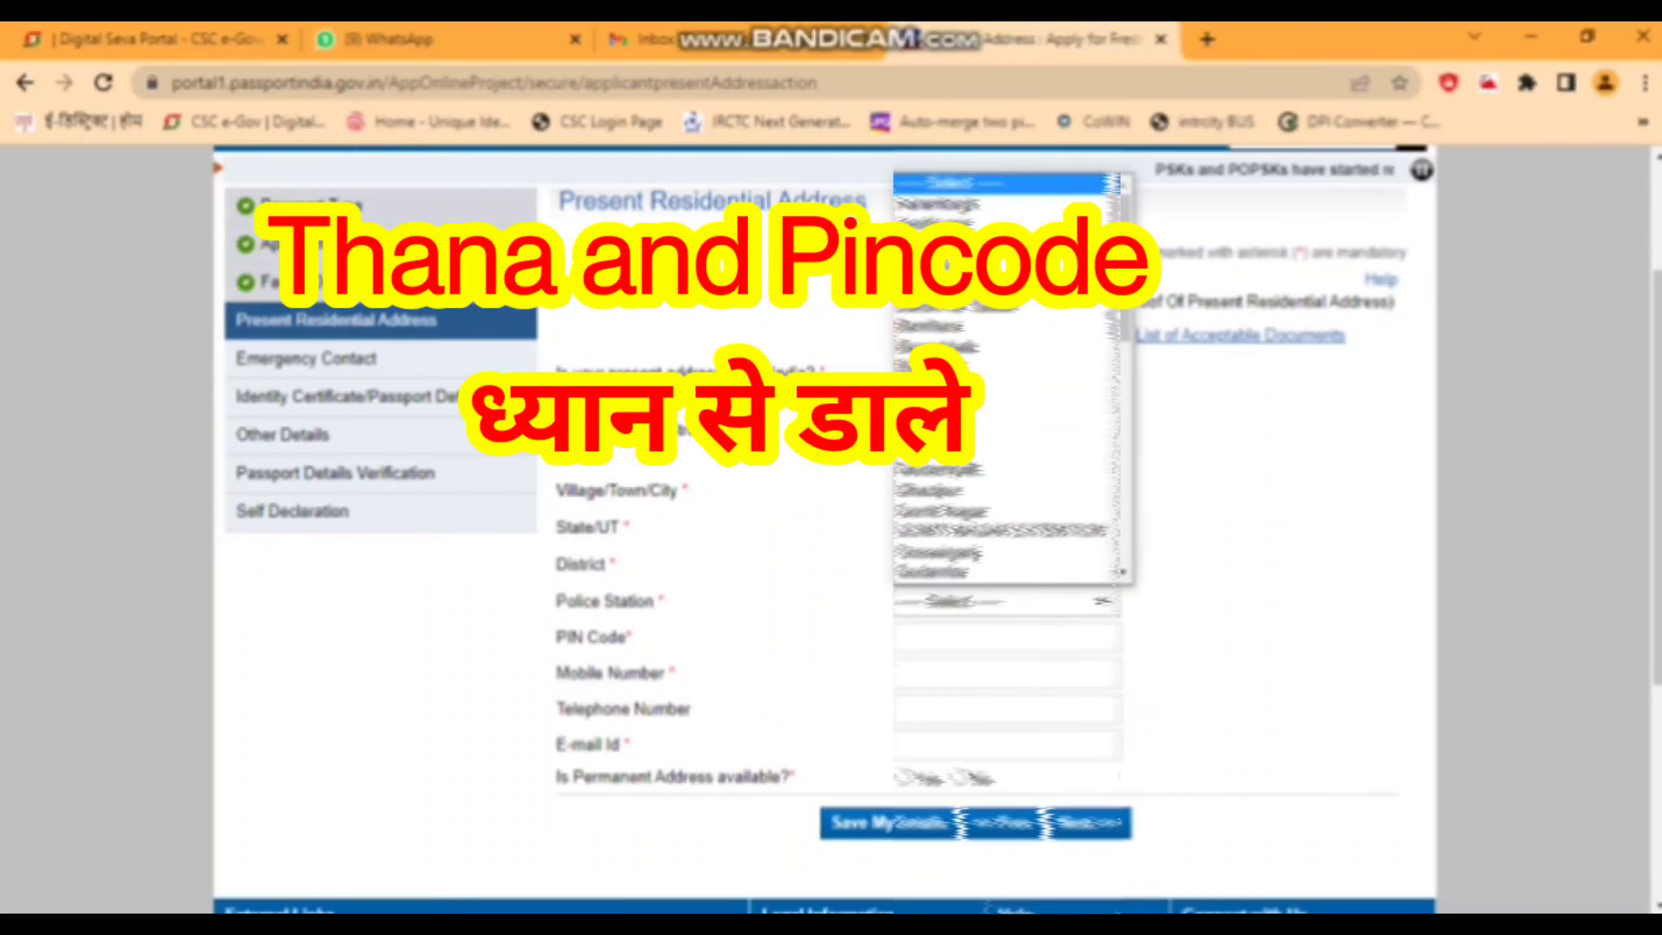
key(Down)
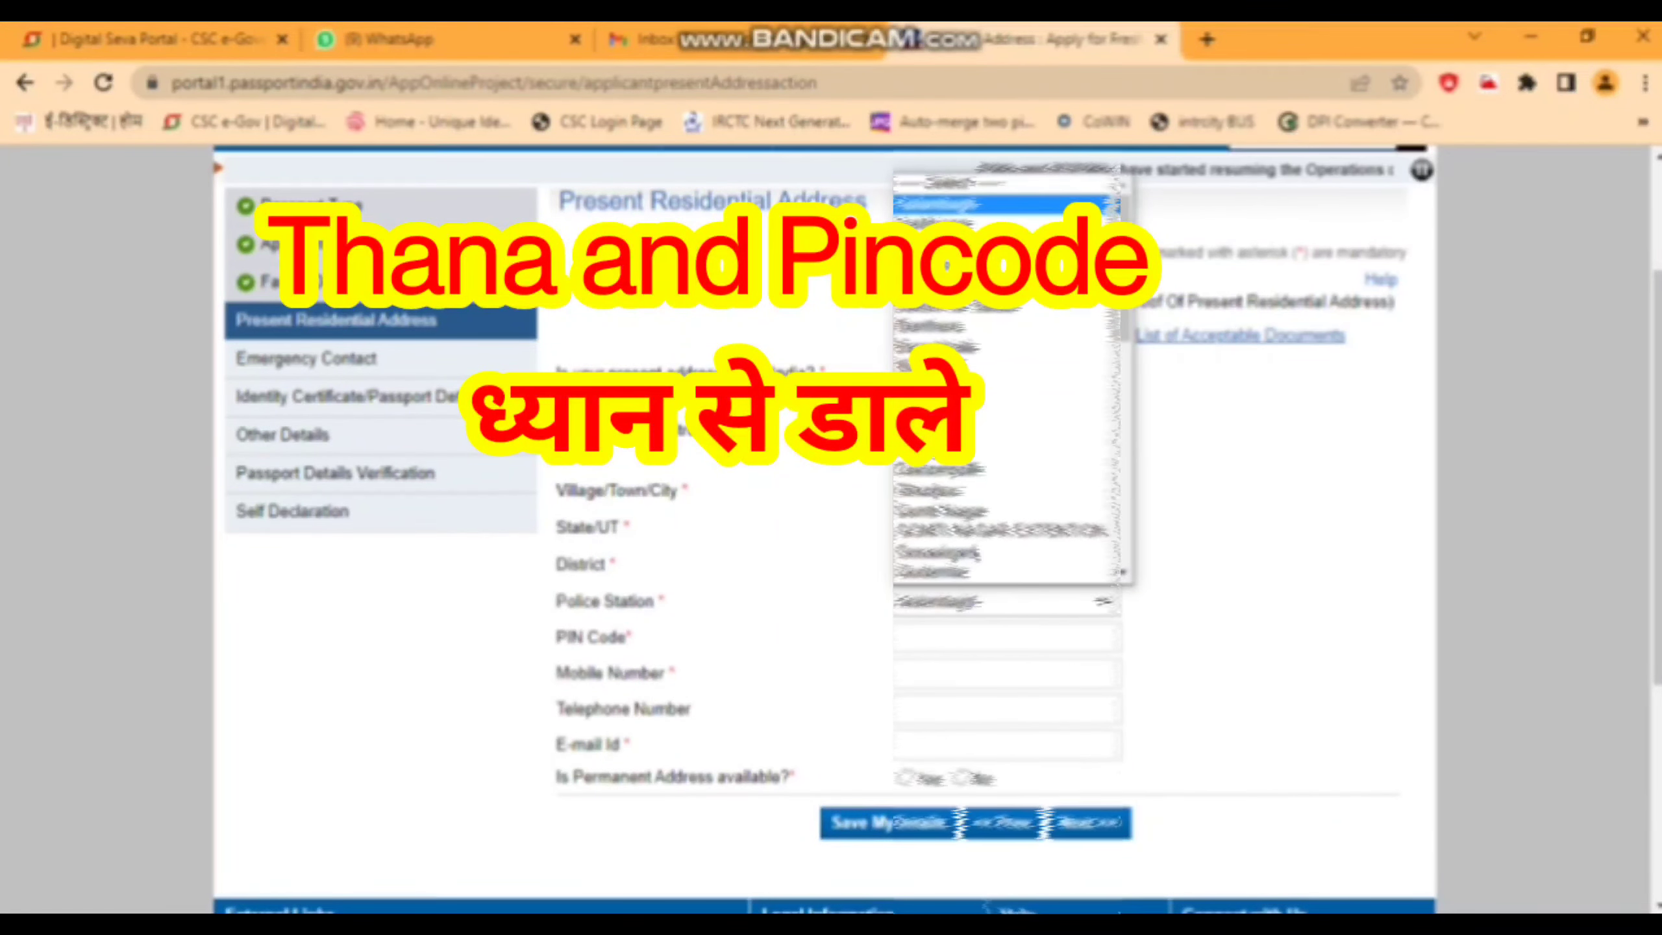
key(Down)
key(Down)
key(Down)
key(Down)
key(Down)
key(Down)
key(Down)
key(Down)
key(Down)
key(Down)
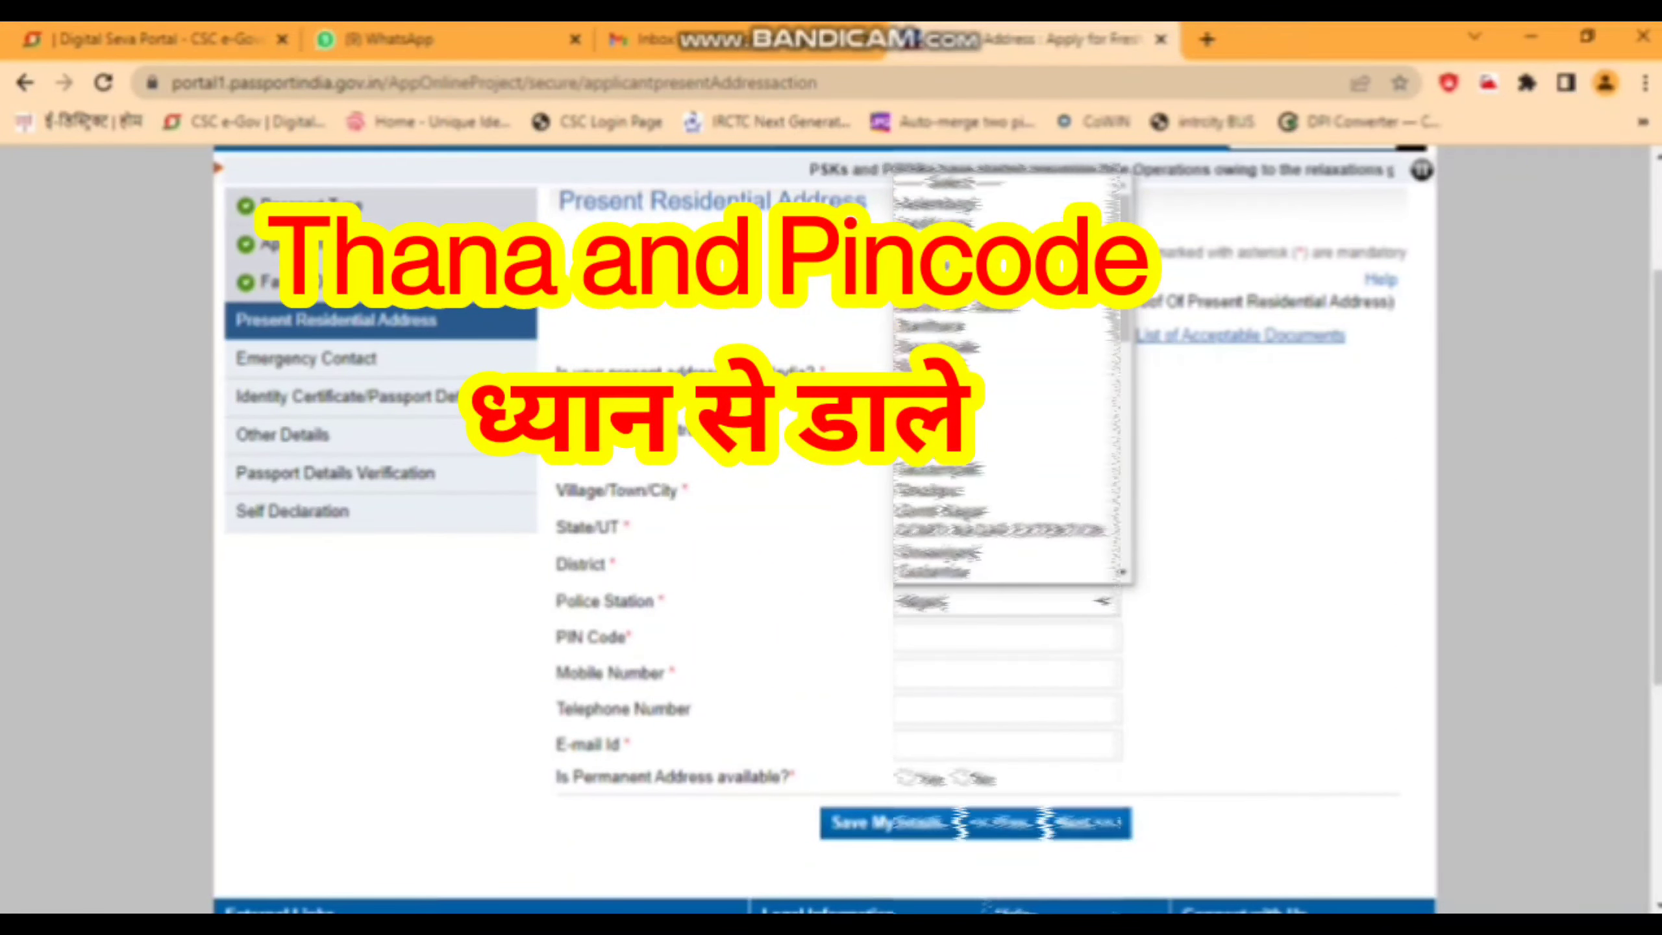
key(Down)
key(Down)
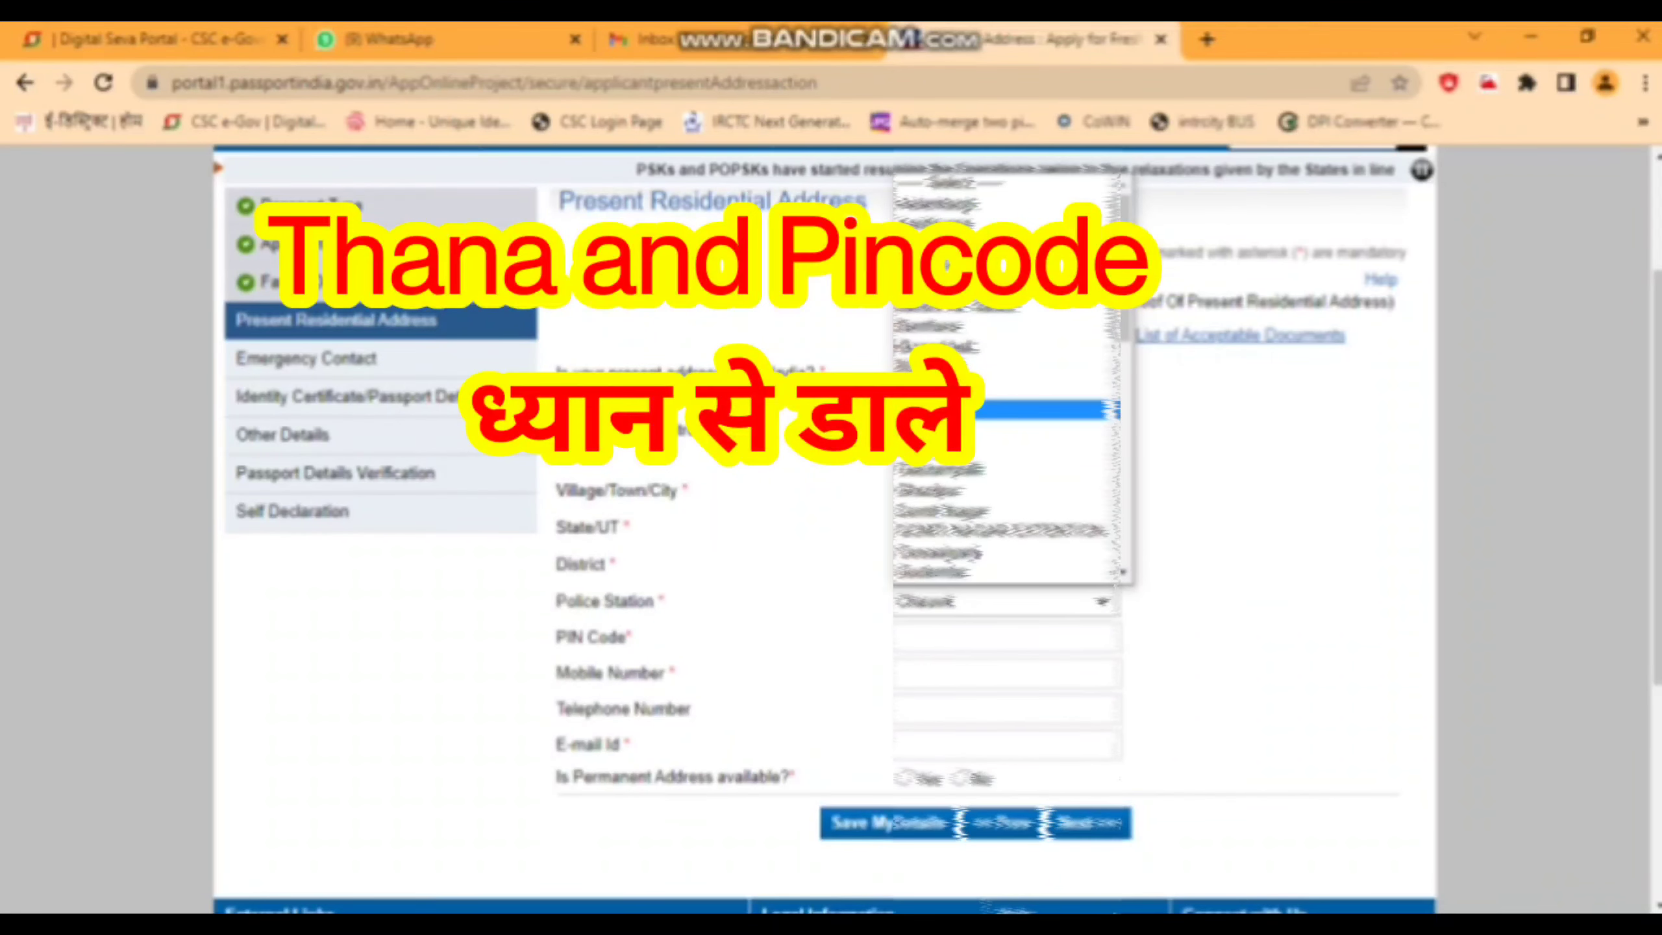
key(Down)
key(Down)
key(Down)
key(Down)
key(Down)
key(Down)
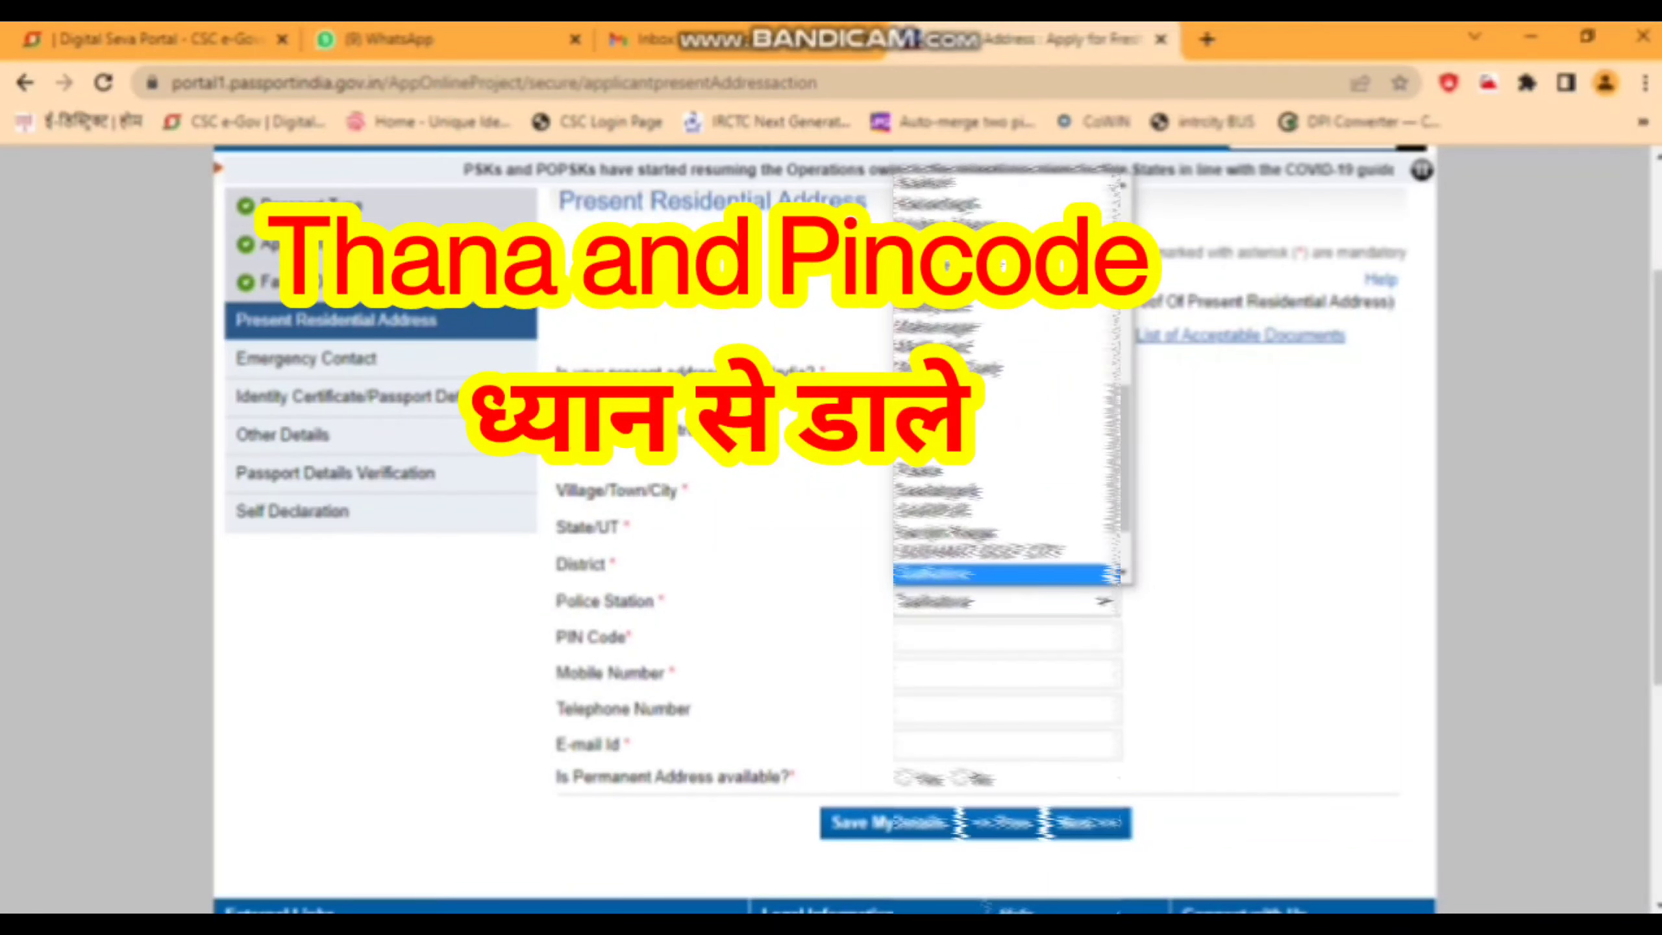
key(Return)
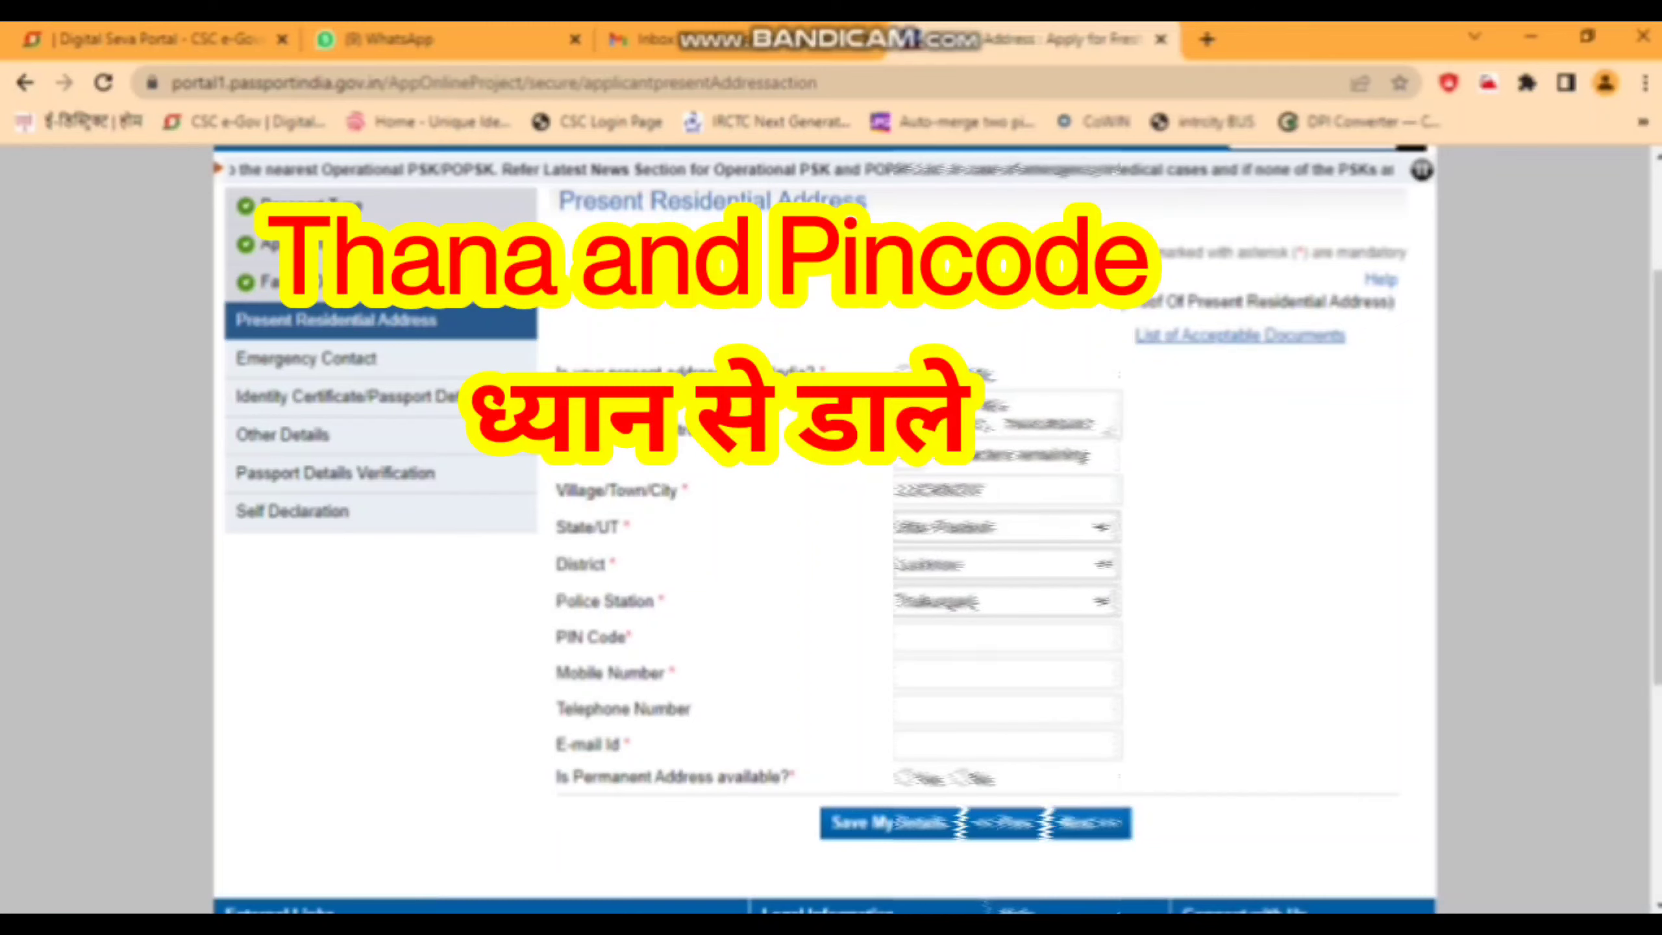
- Enter the PIN, mobile number and e-mail, mark the permanent address as same, and save
click(1006, 637)
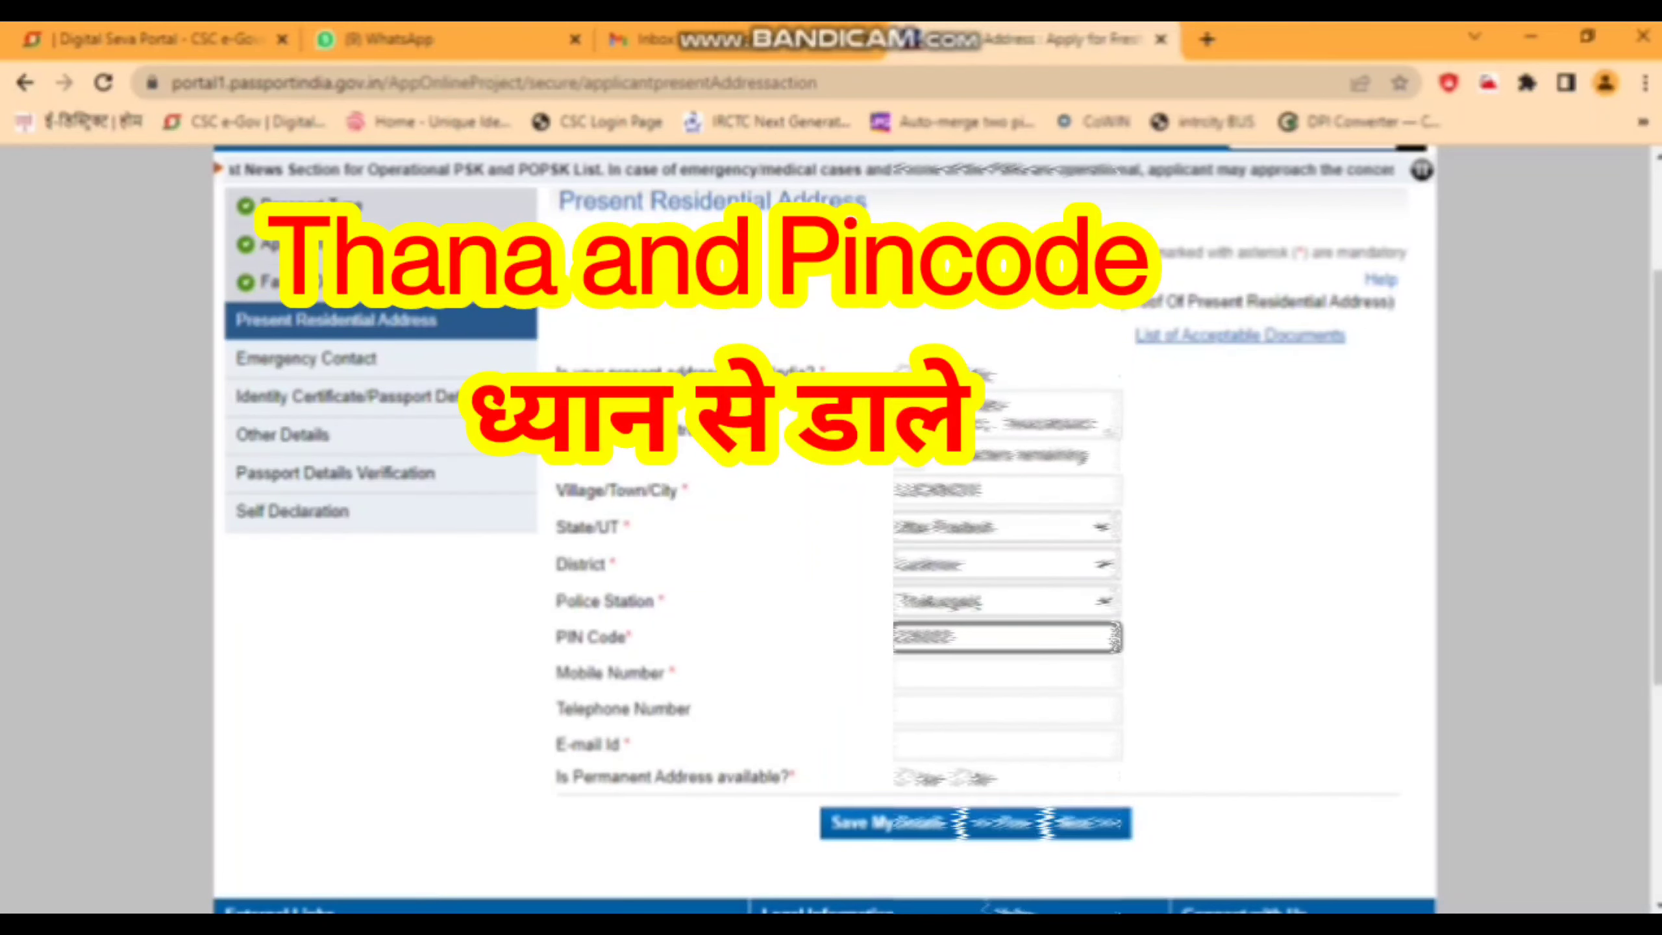
click(1006, 673)
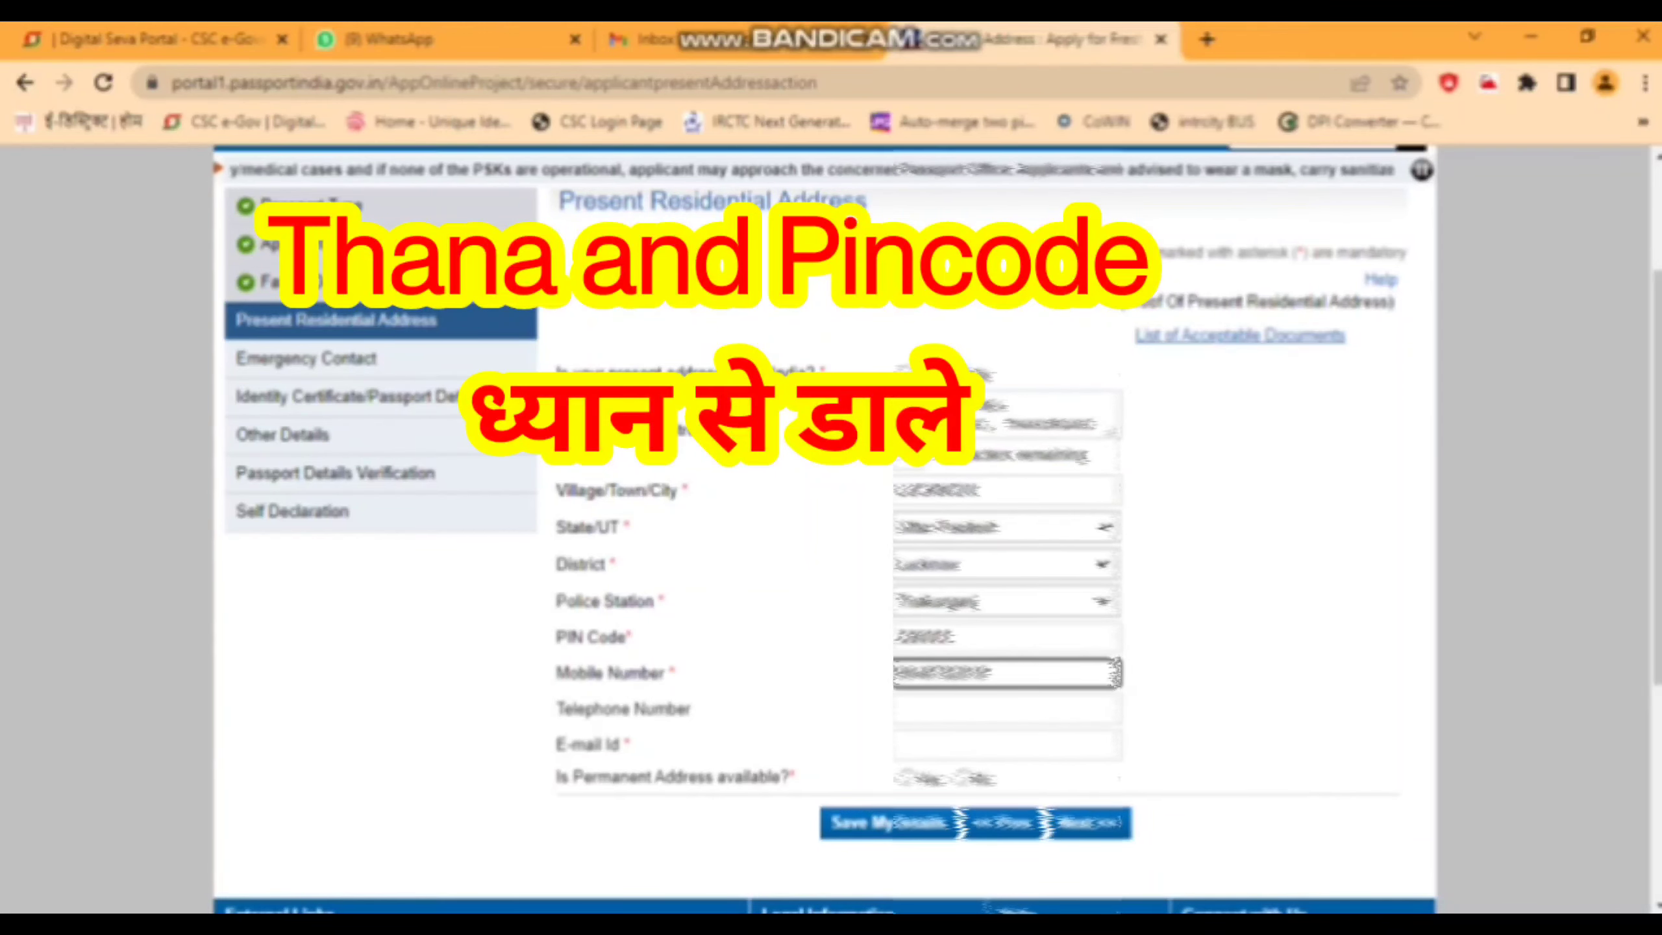
click(1007, 745)
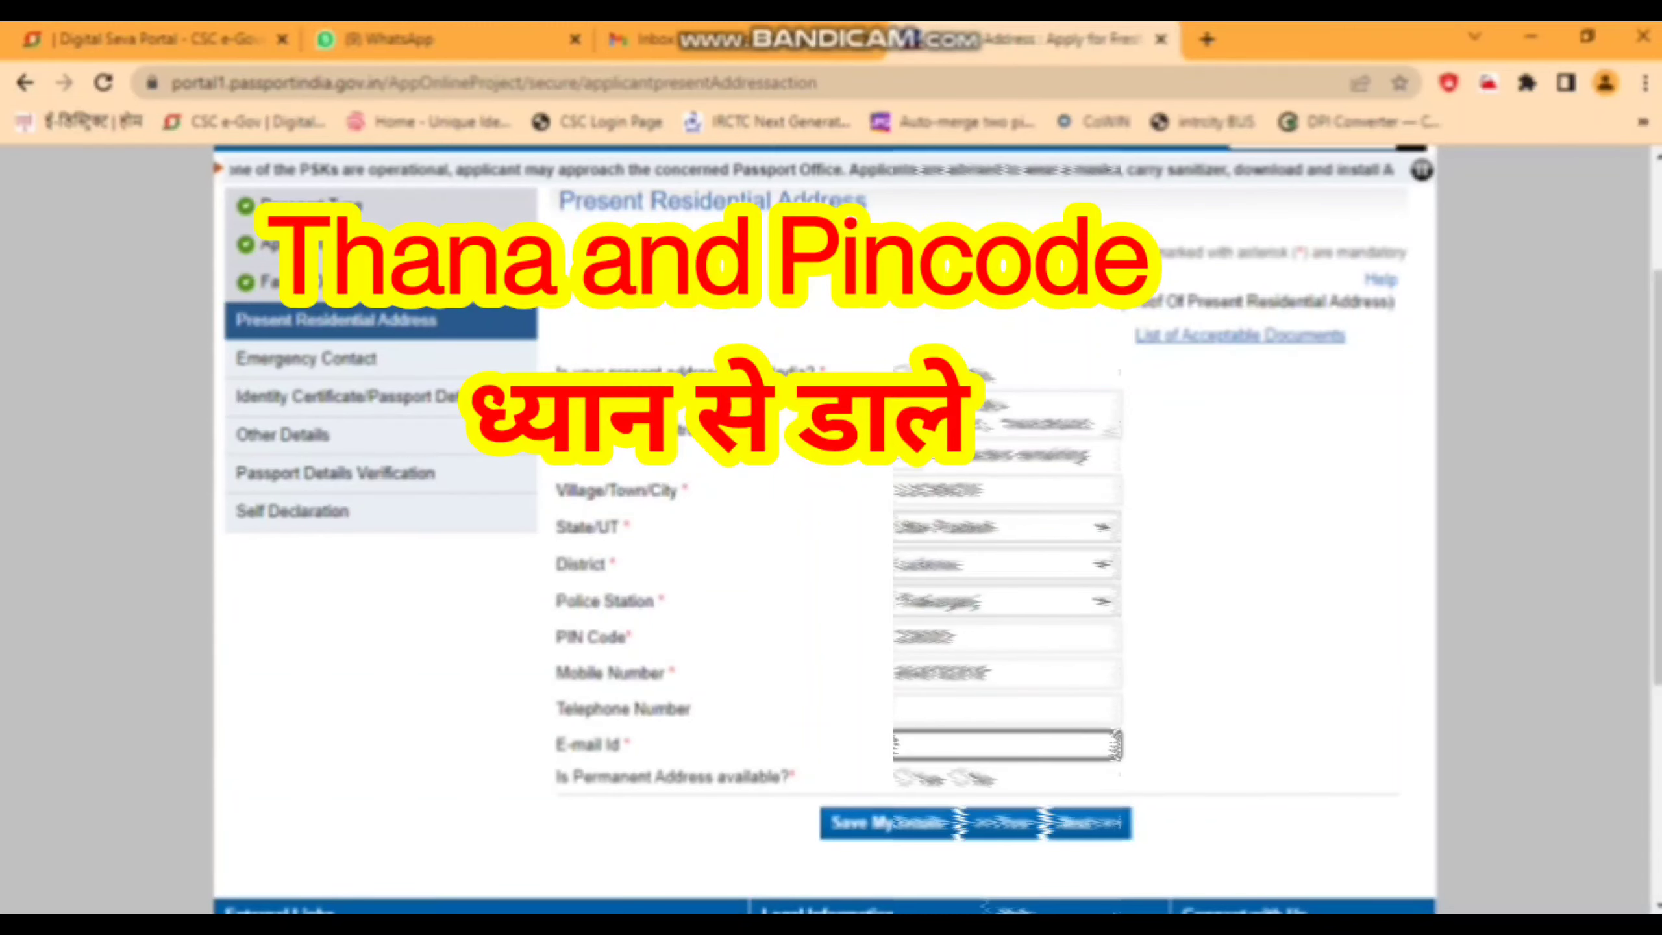
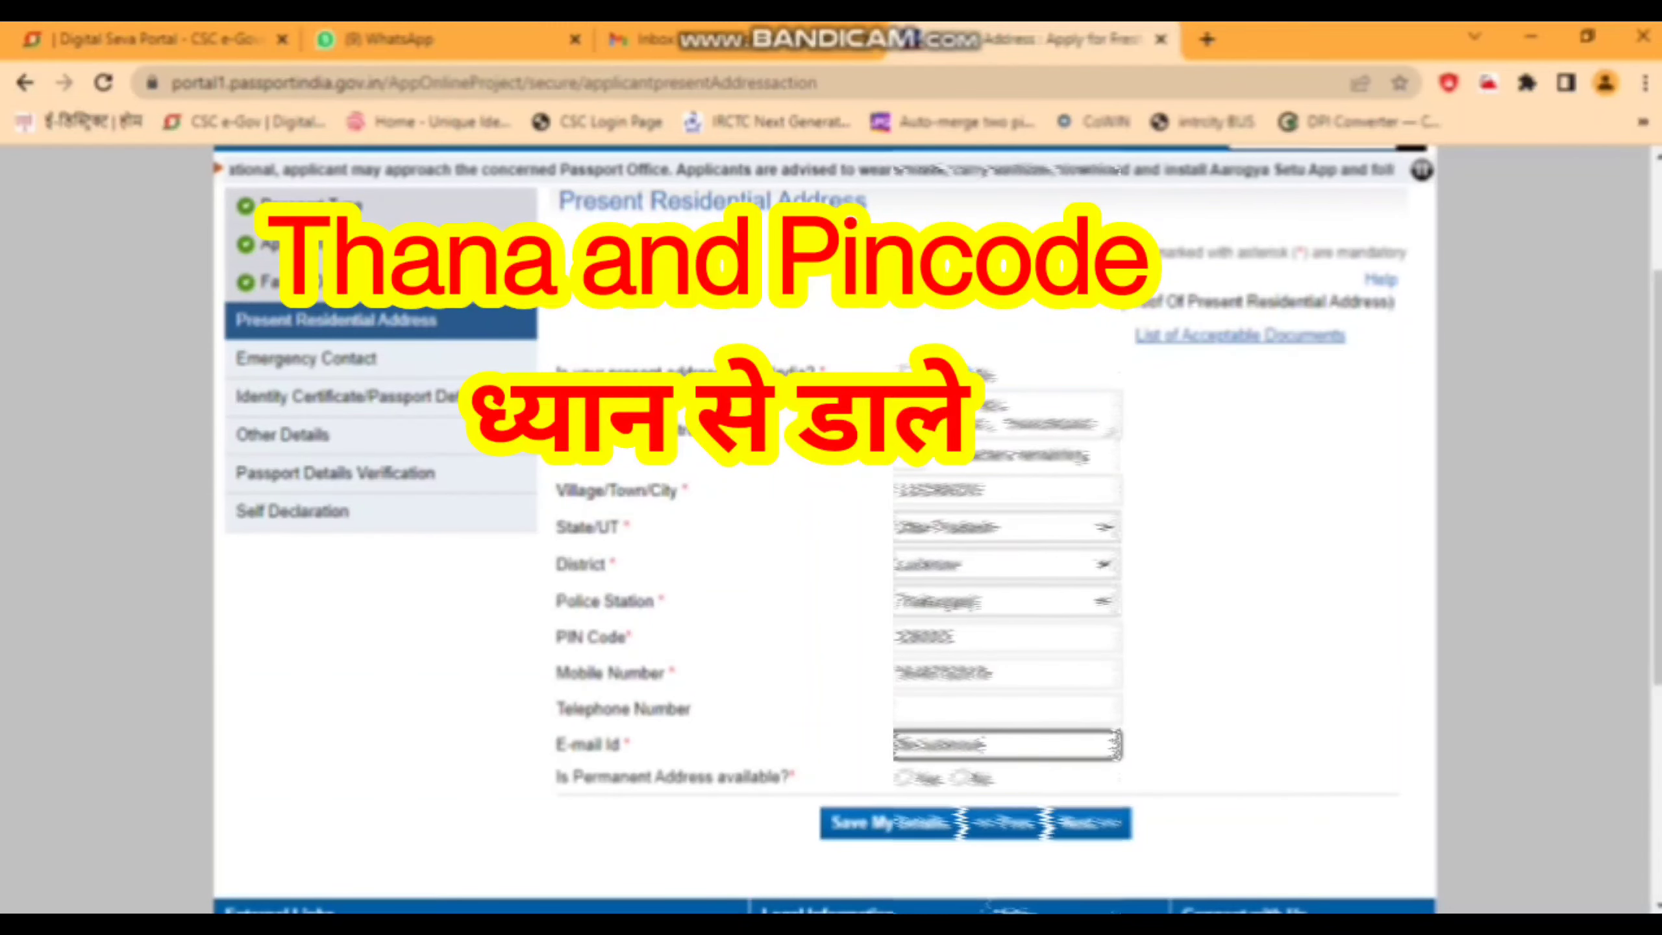
key(Tab)
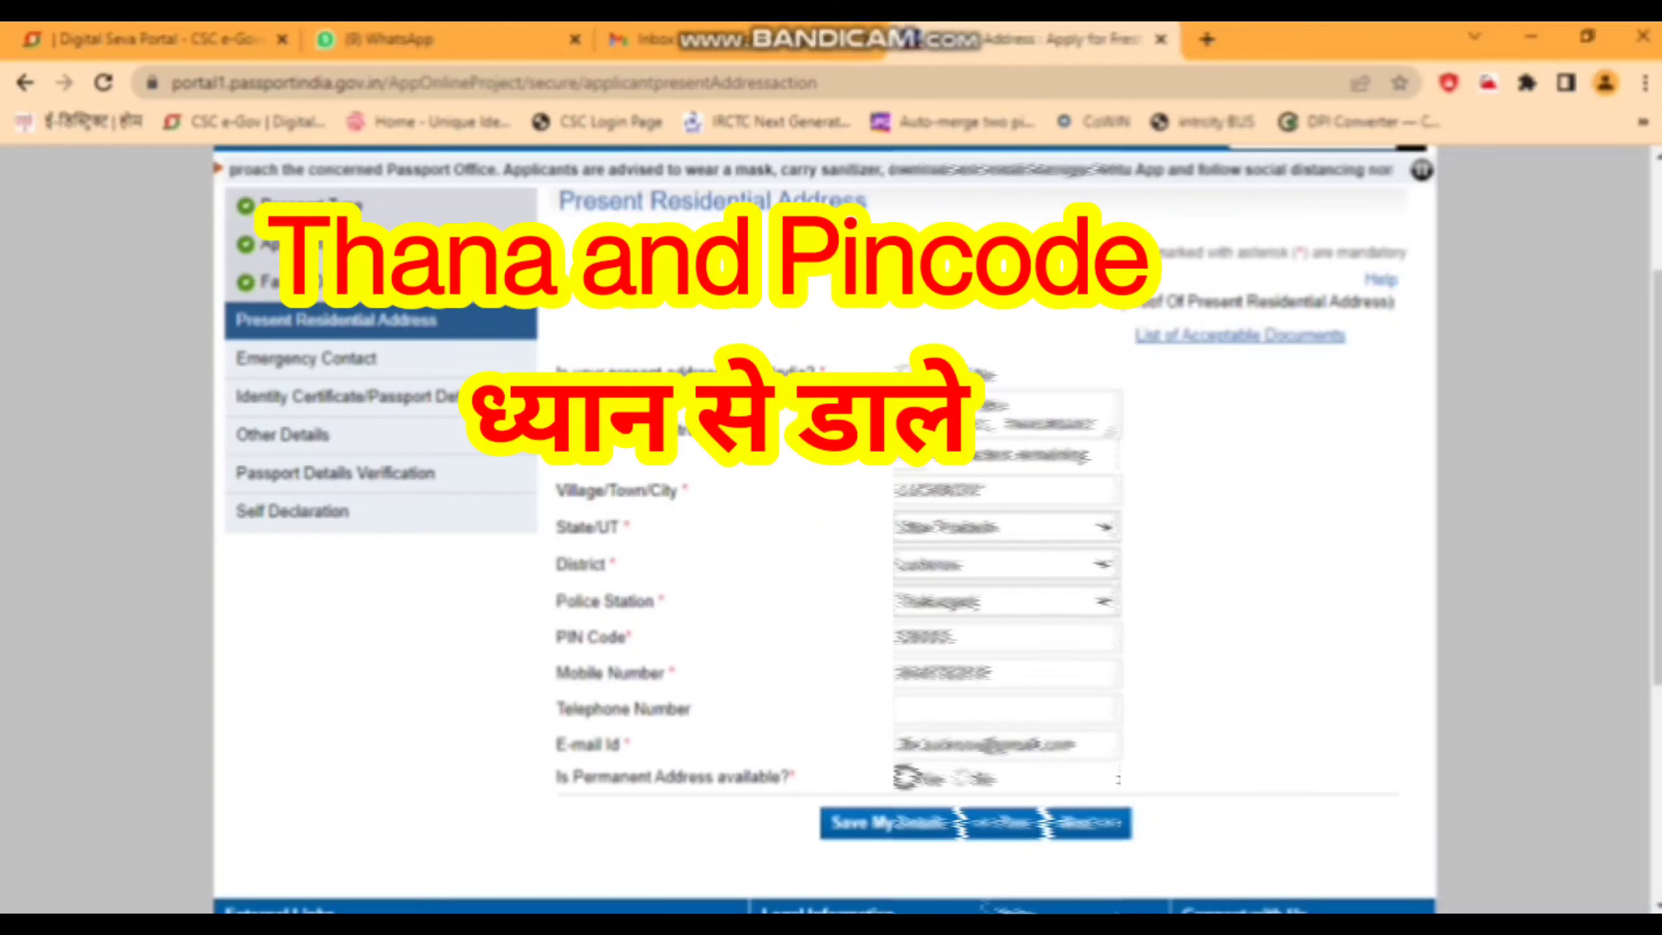
key(space)
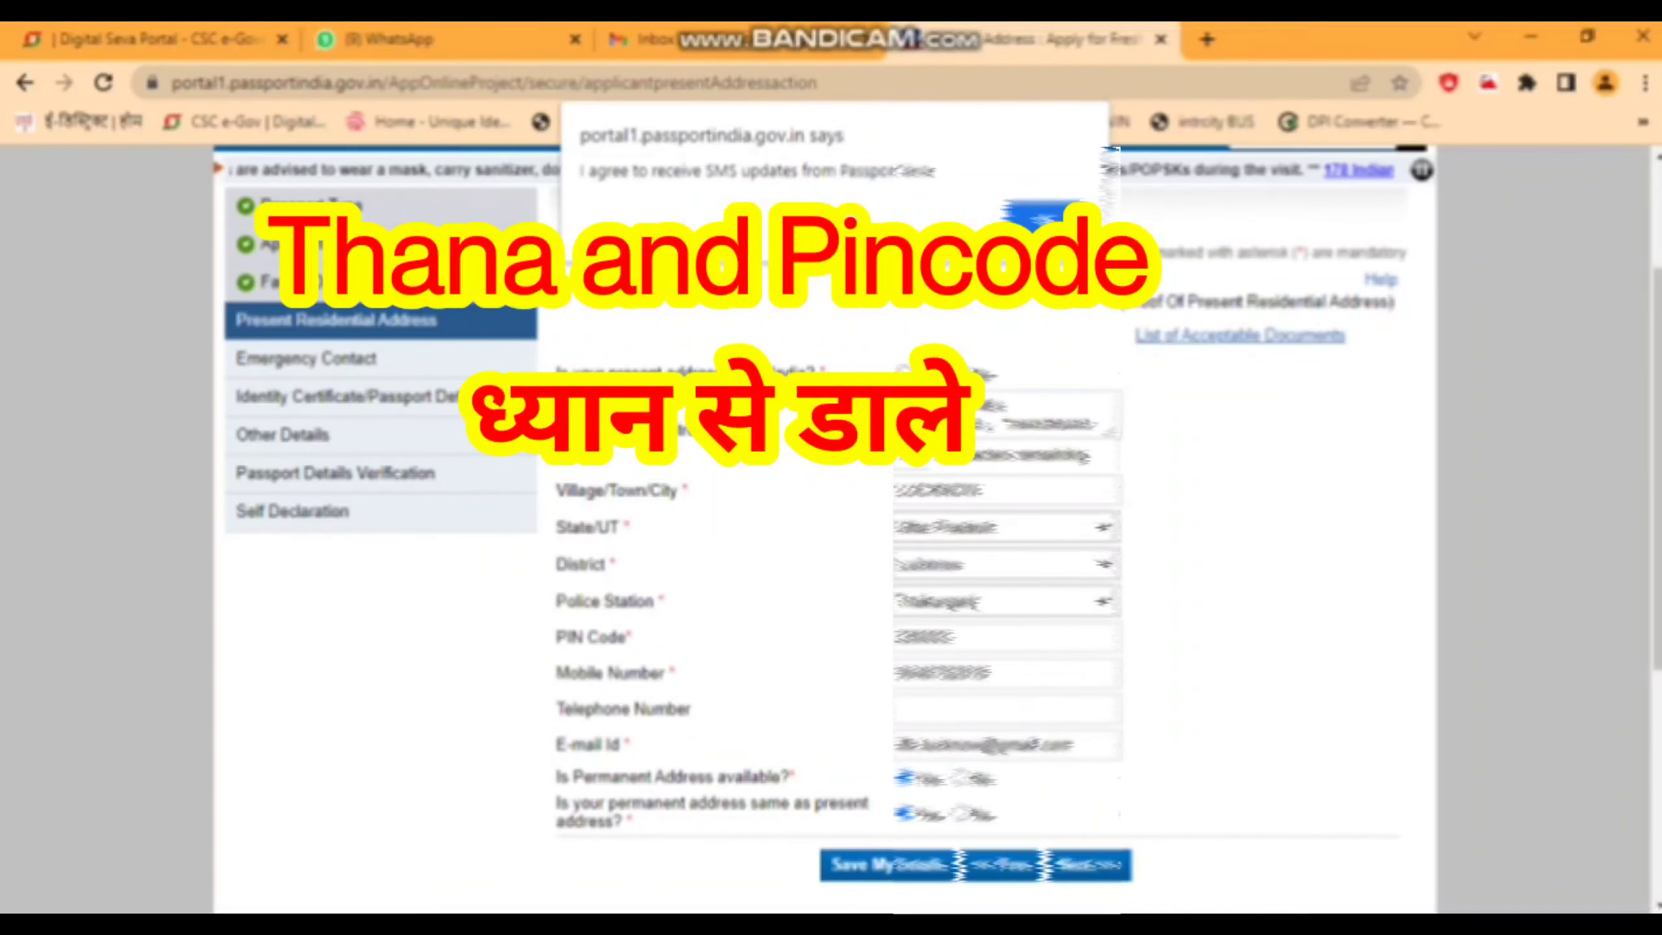
key(Return)
key(Return)
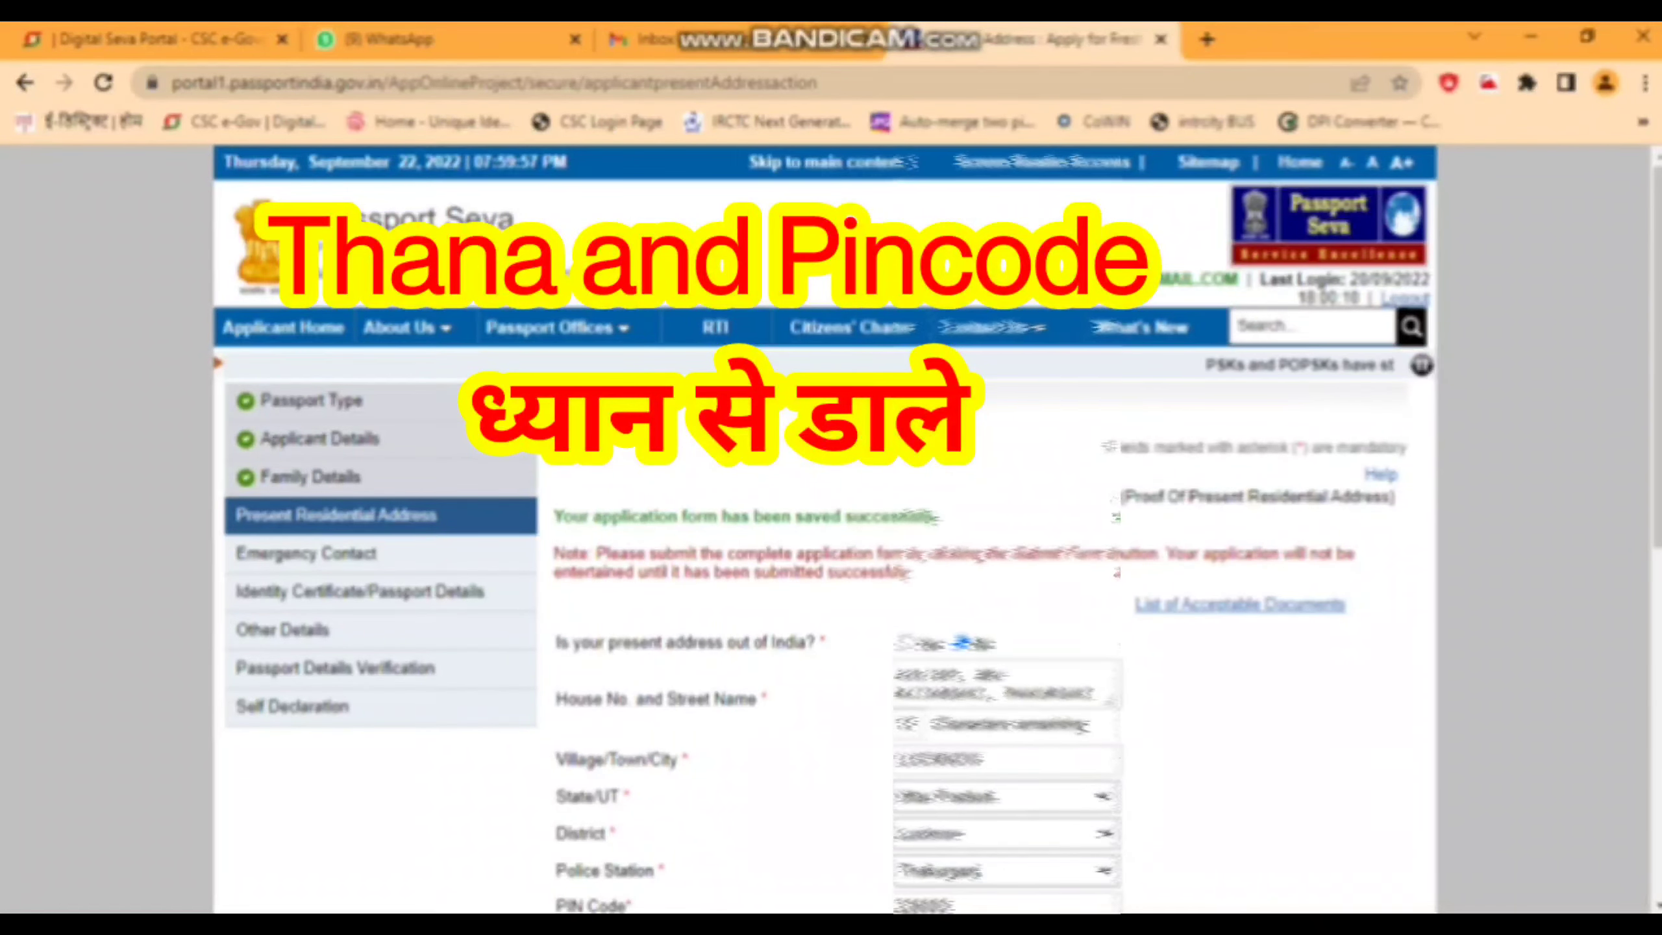
scroll(824, 524, down, 5)
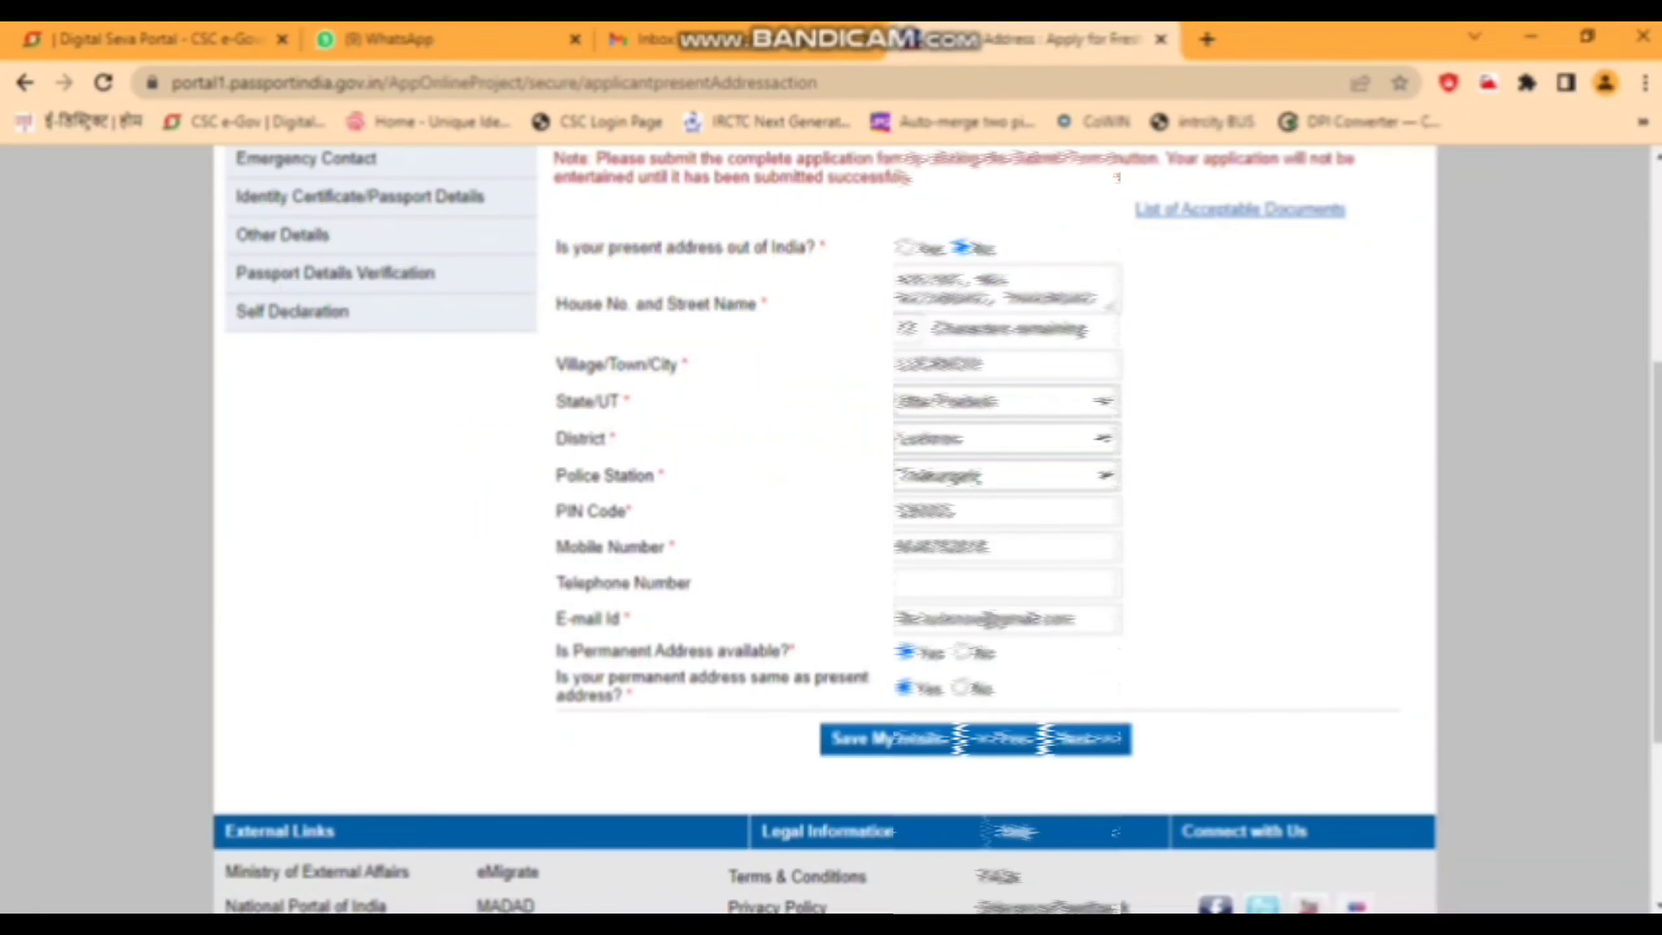
key(Return)
key(Return)
key(Return)
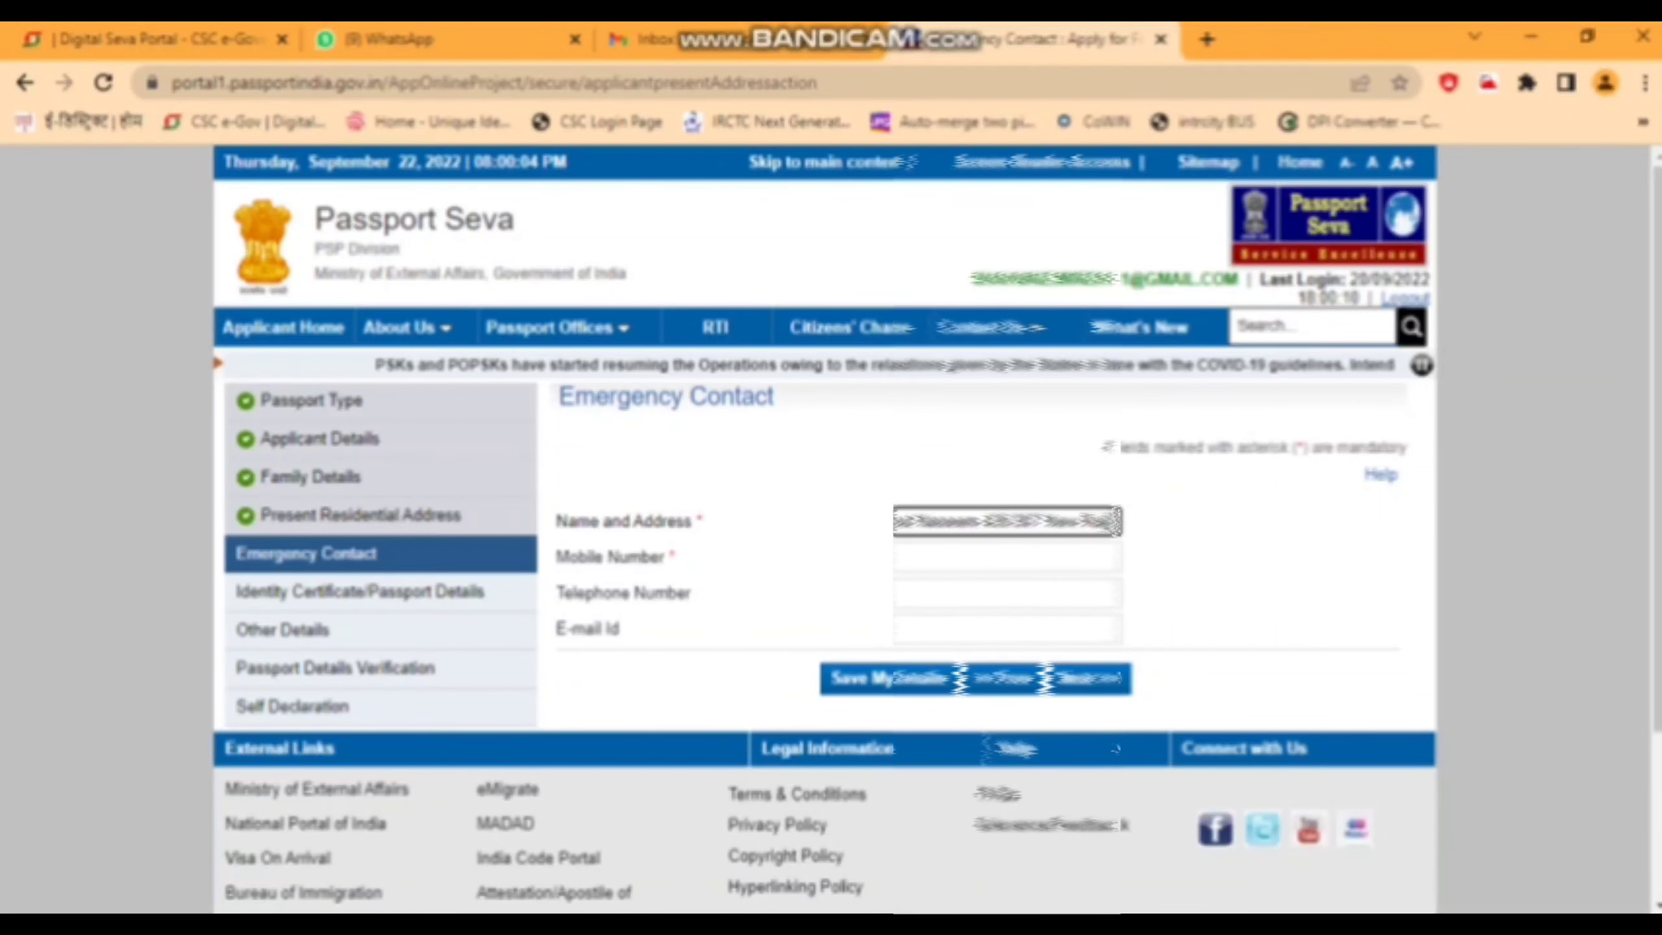
- Complete the emergency contact's address and mobile number, then save it
text(,)
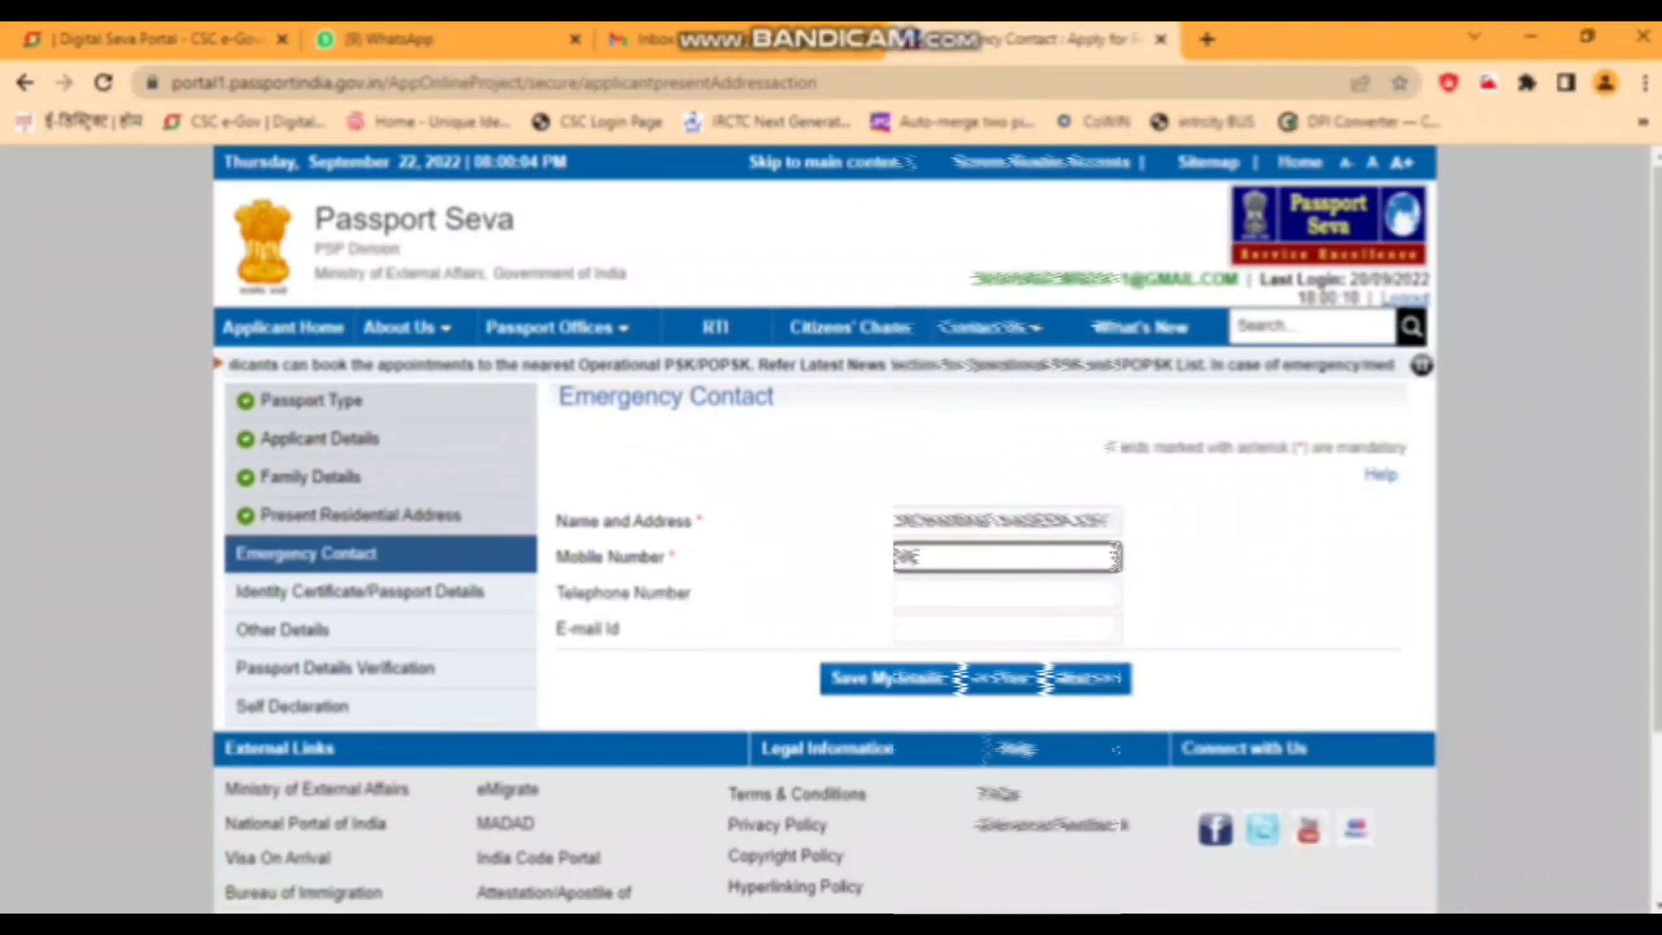
text(752816)
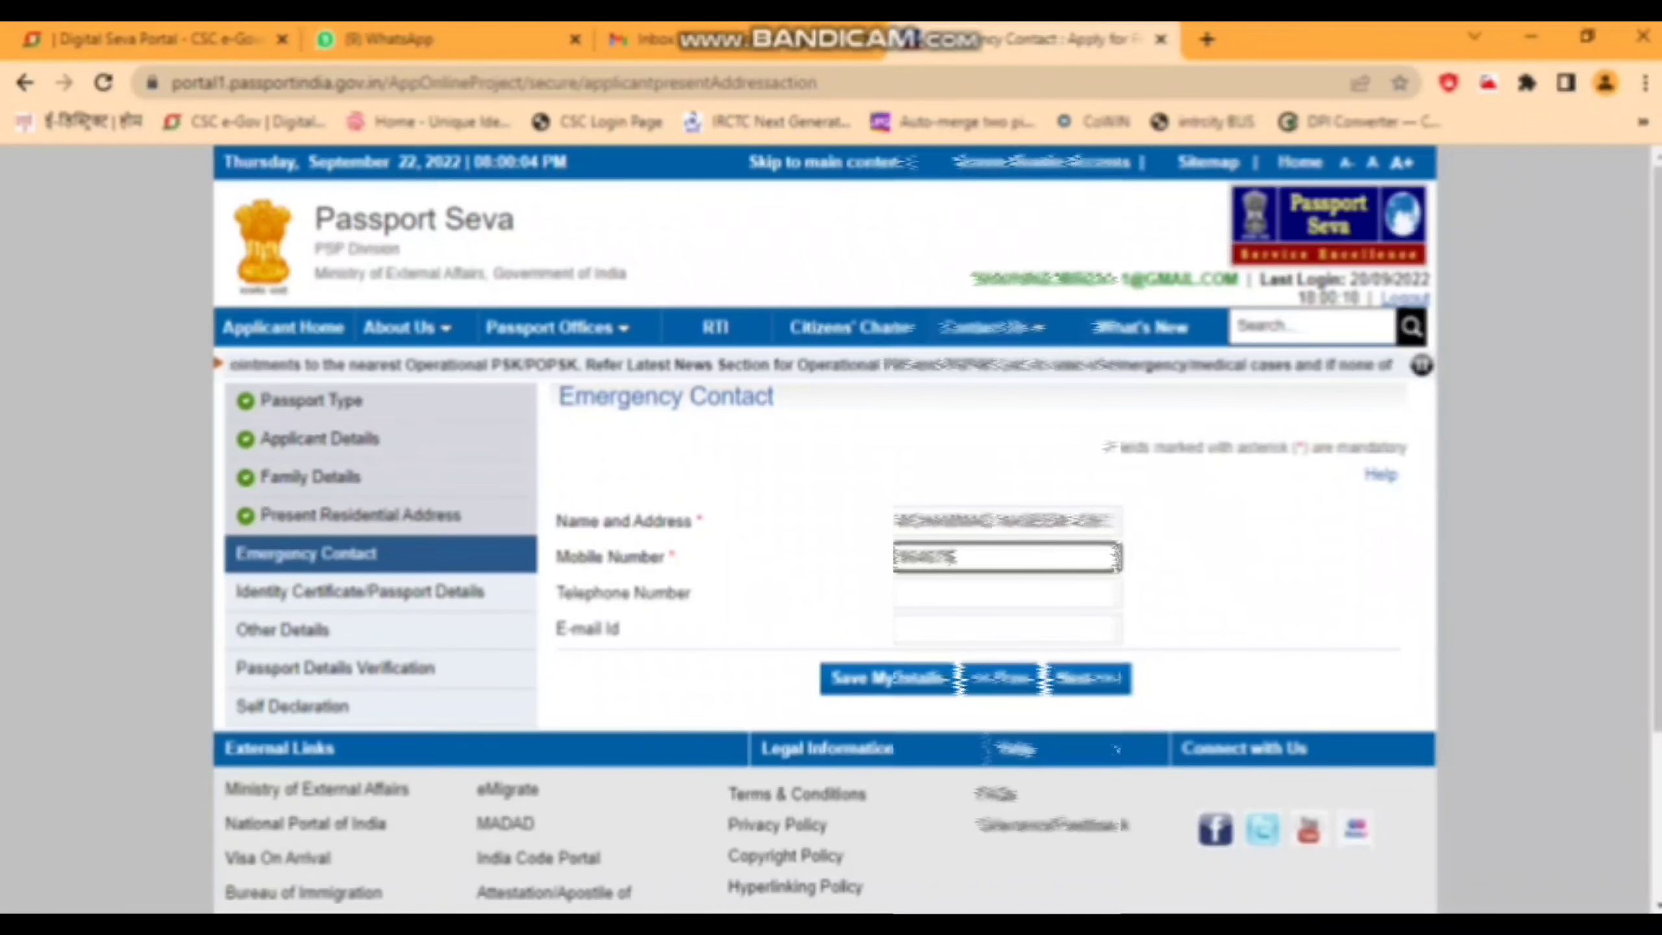
key(Return)
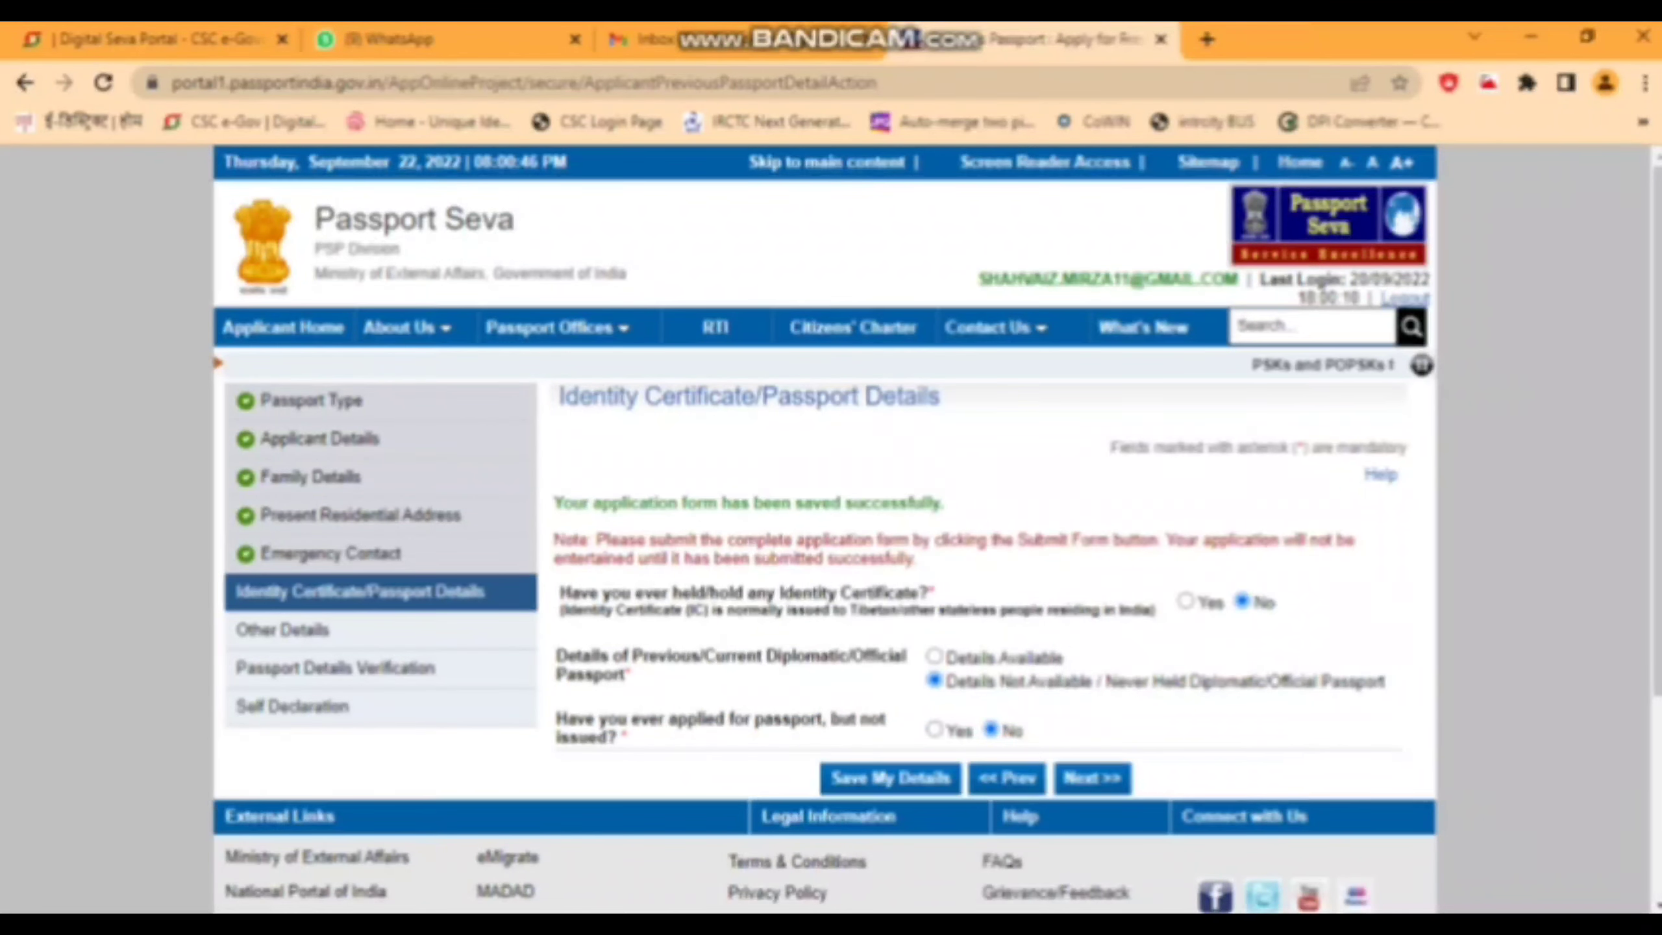
- Answer No to every criminal, refusal, foreign citizenship and Emergency Certificate question
drag(628, 738, 922, 634)
click(922, 633)
drag(628, 738, 567, 719)
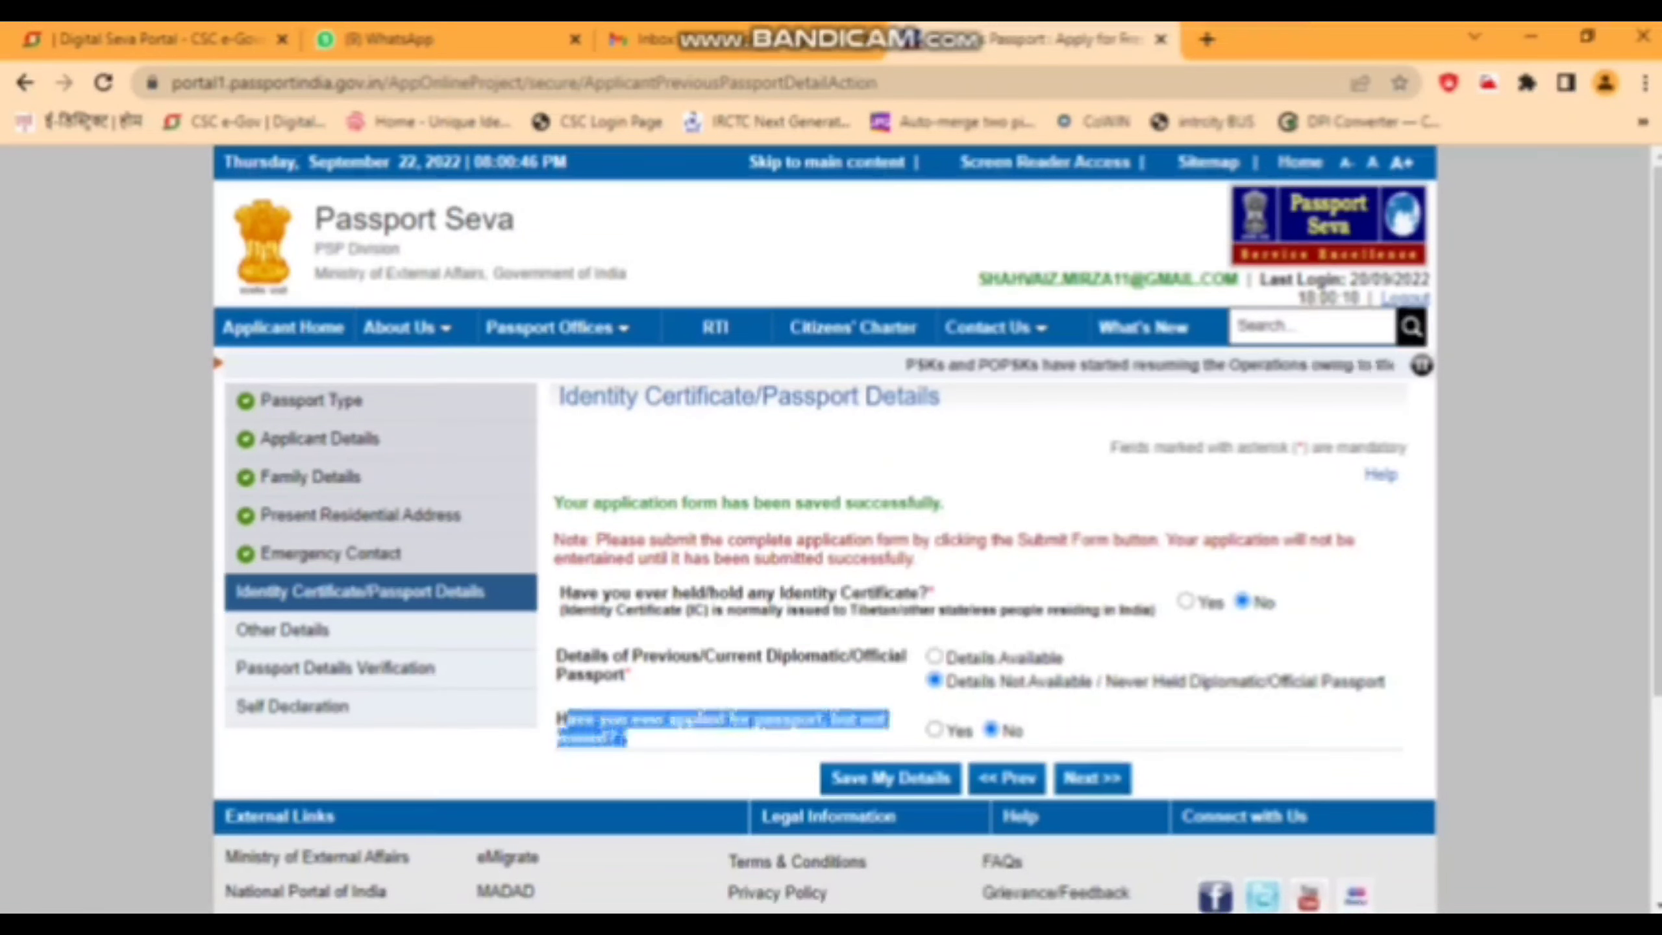
click(567, 719)
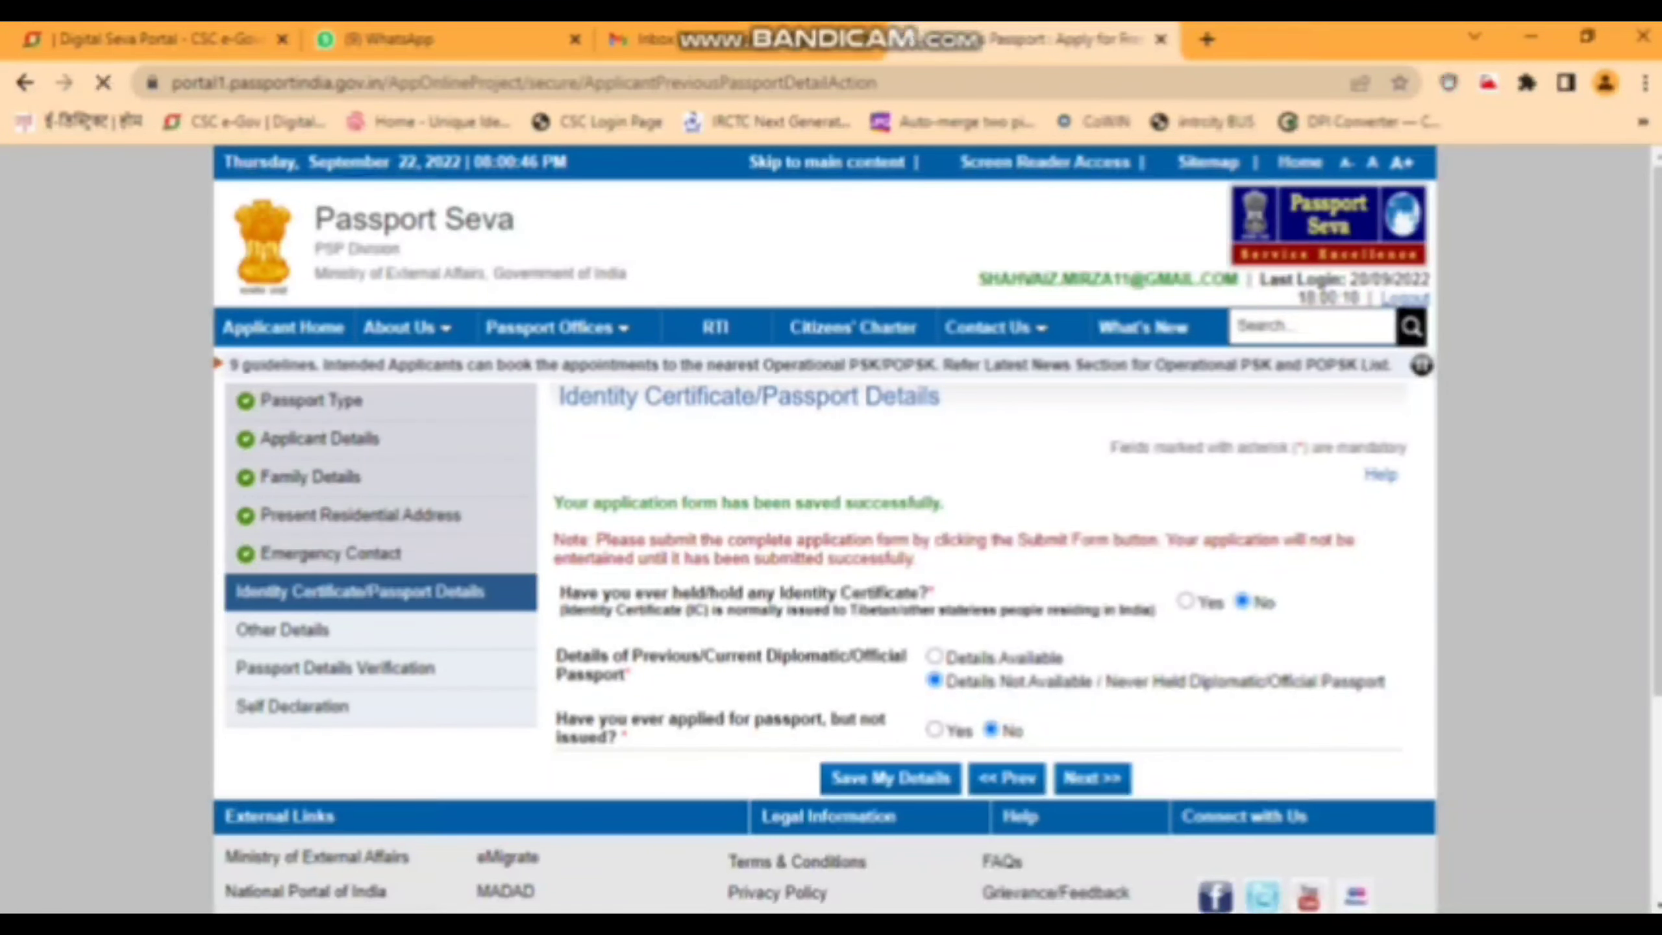
scroll(830, 524, down, 1)
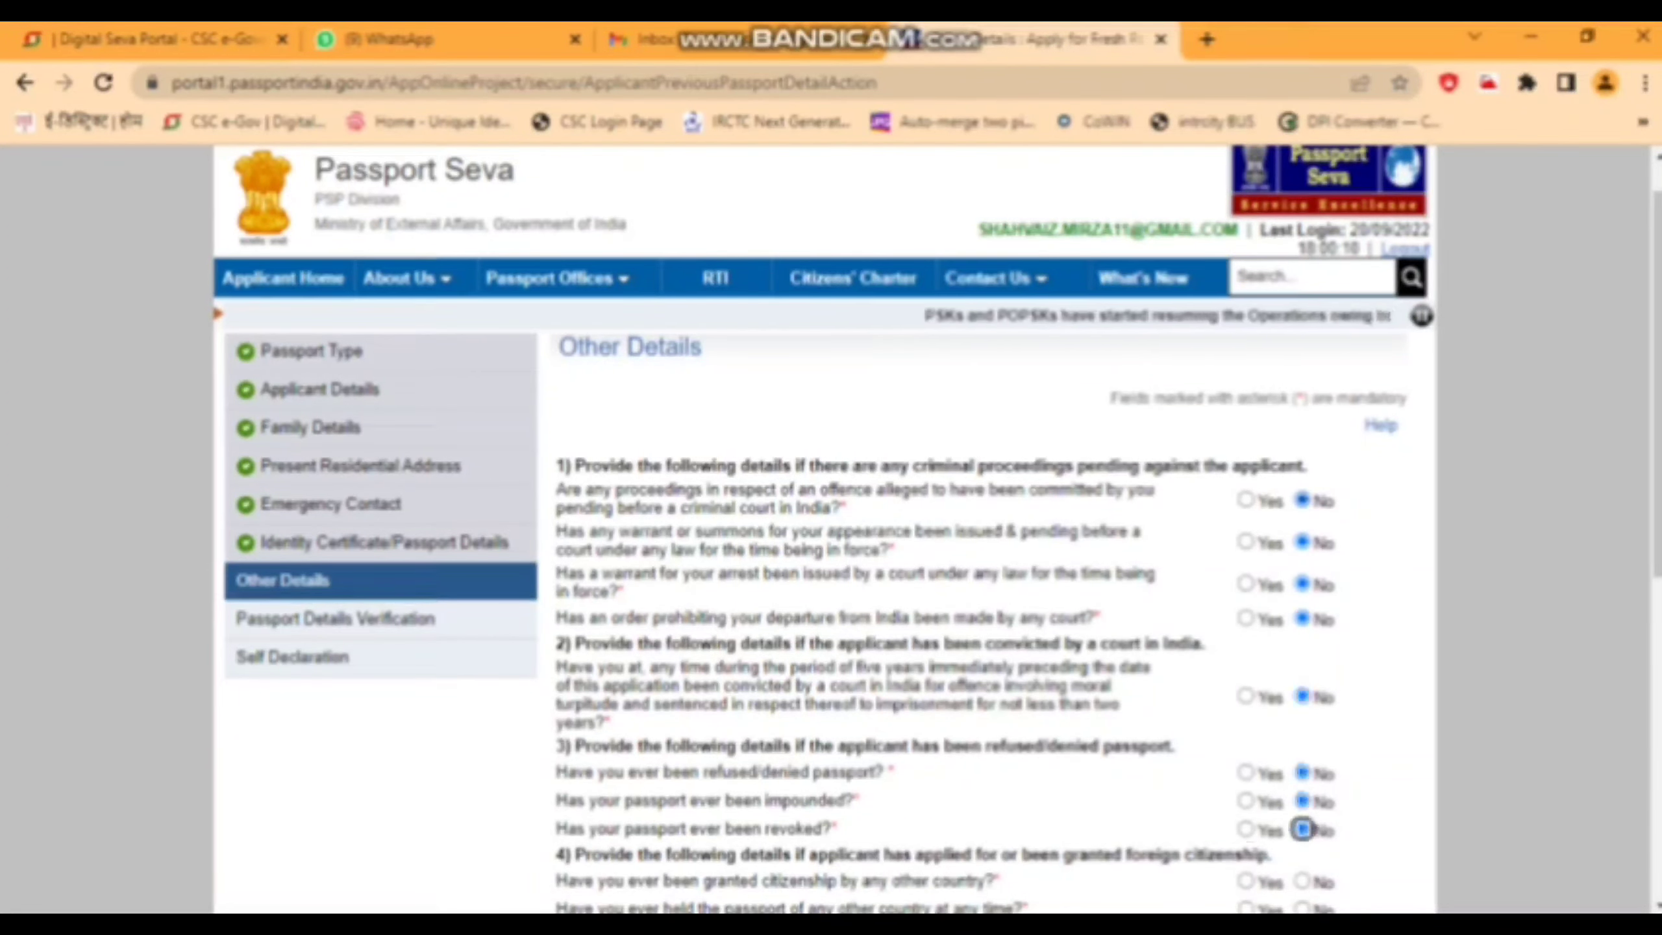
key(Tab)
key(Right)
key(Tab)
key(Right)
key(Tab)
key(Right)
key(Tab)
key(Right)
key(Tab)
key(Tab)
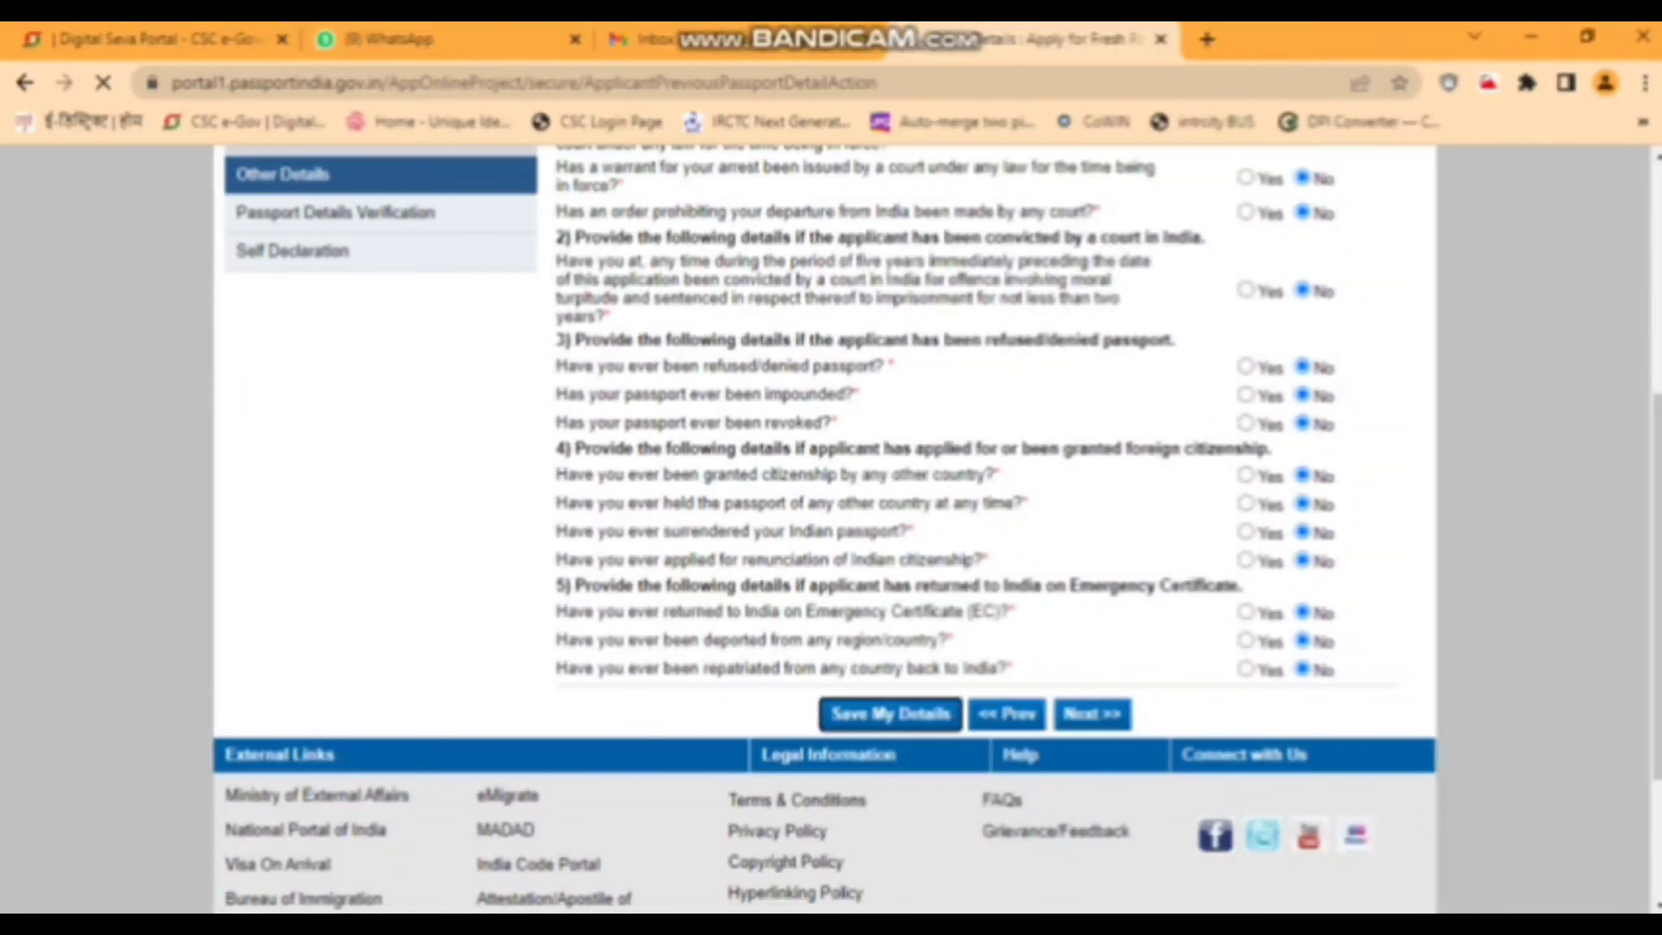
scroll(831, 524, down, 4)
scroll(831, 524, down, 3)
- Move to the Passport Details Verification preview and scroll through it
key(Return)
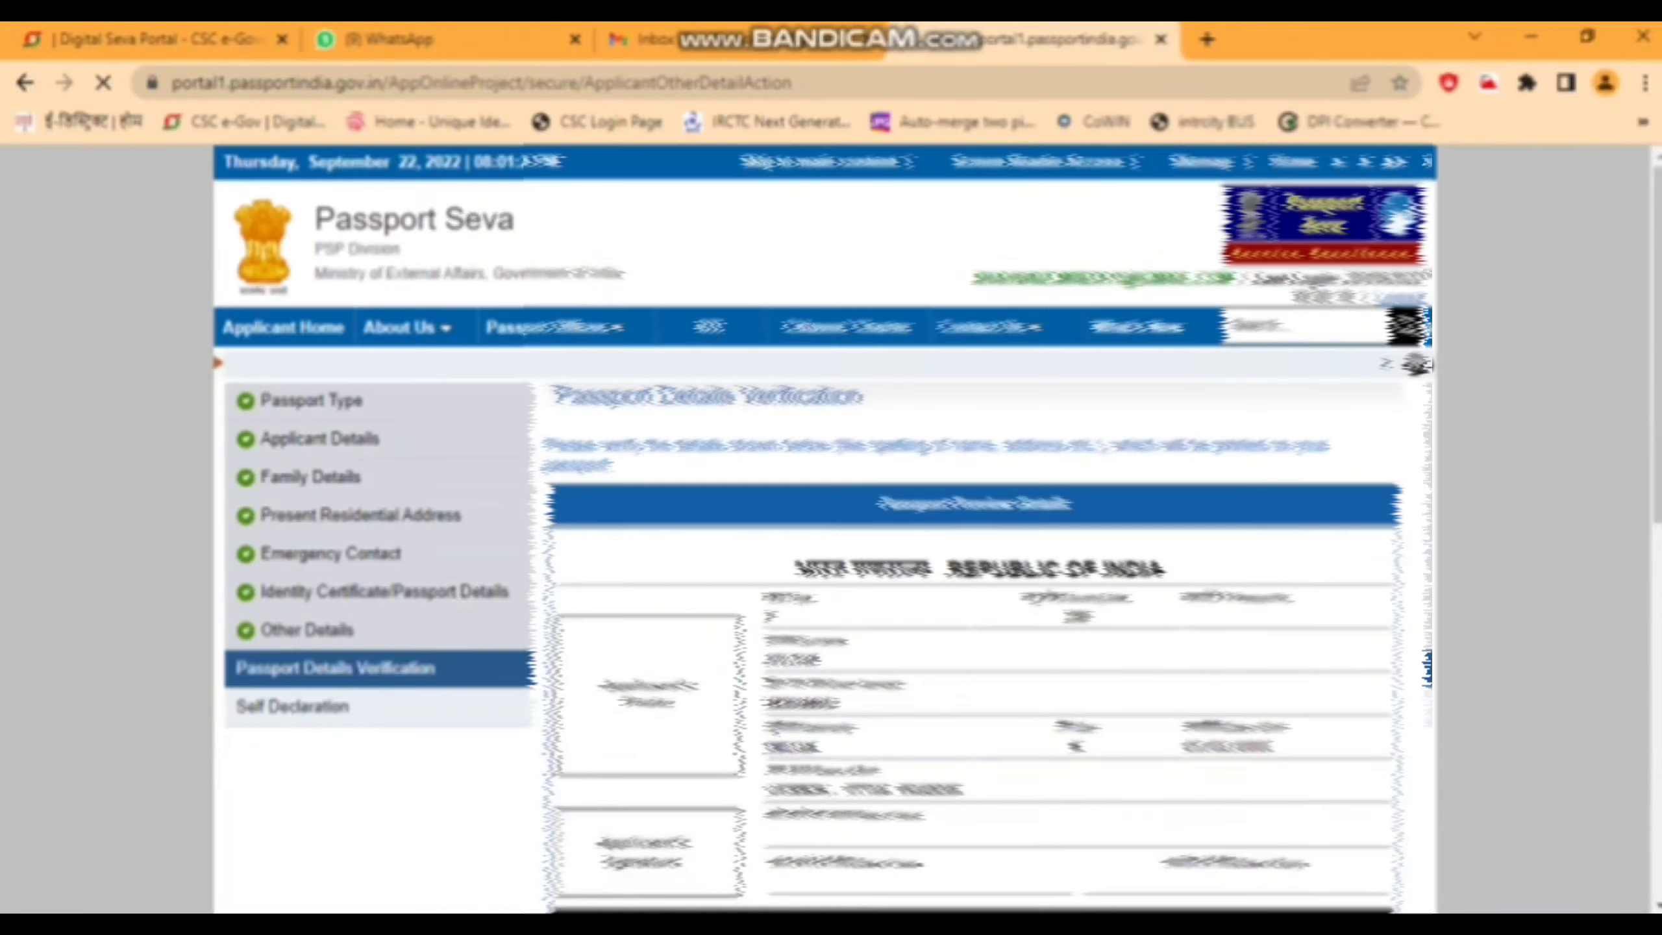
scroll(831, 524, down, 4)
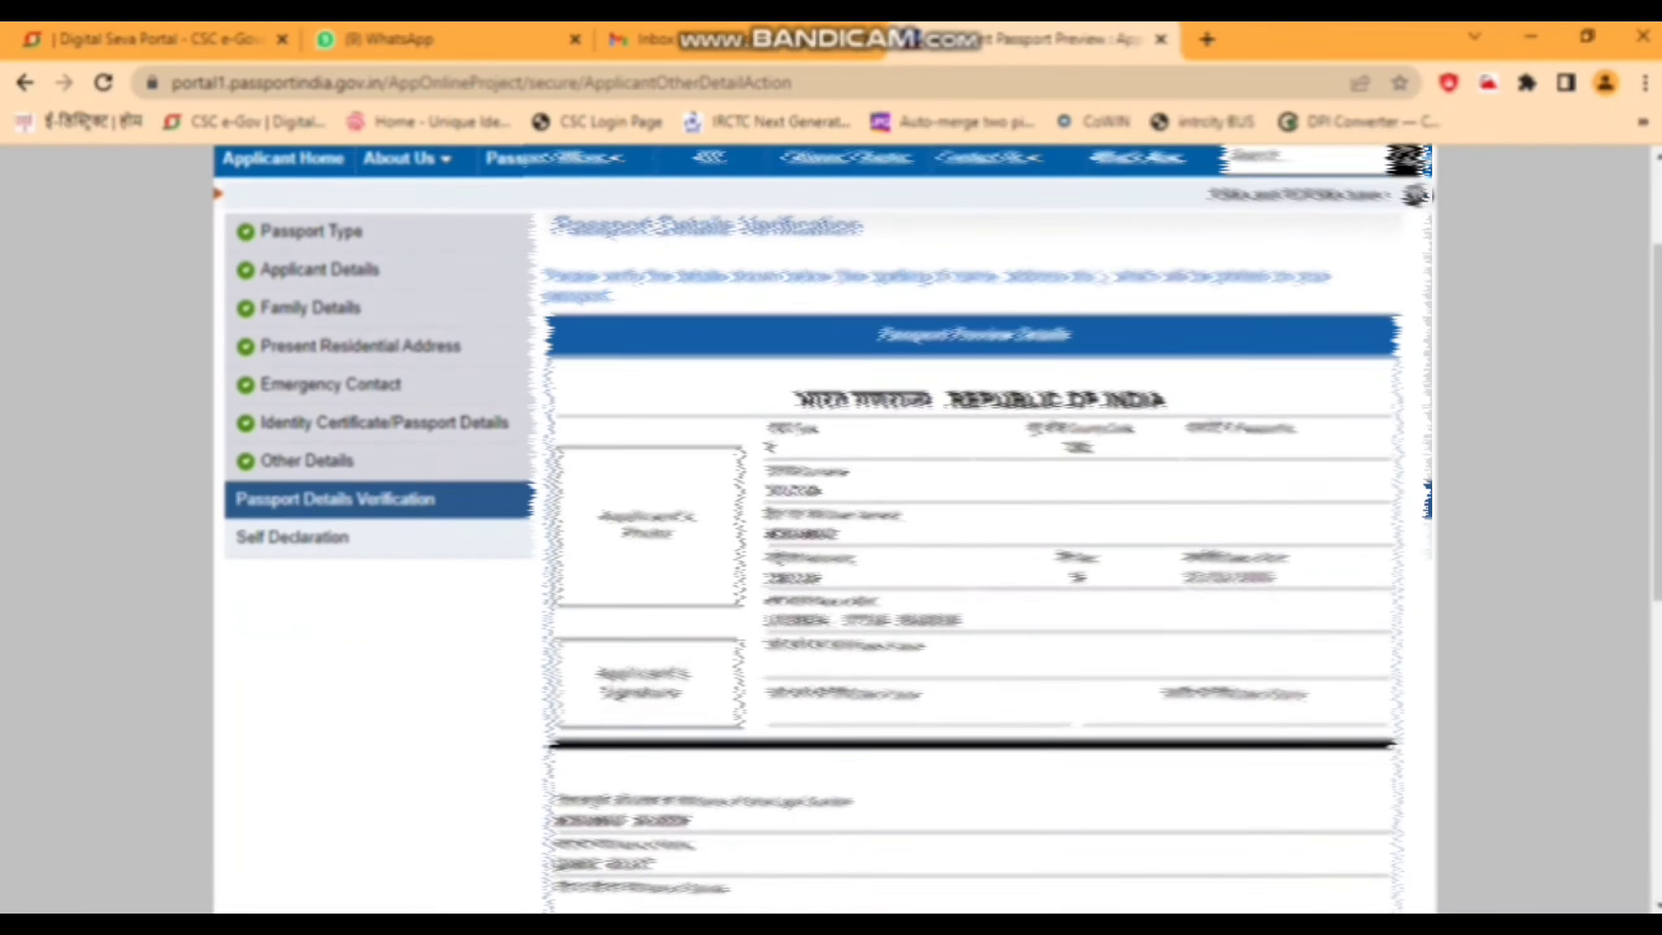
scroll(831, 524, down, 1)
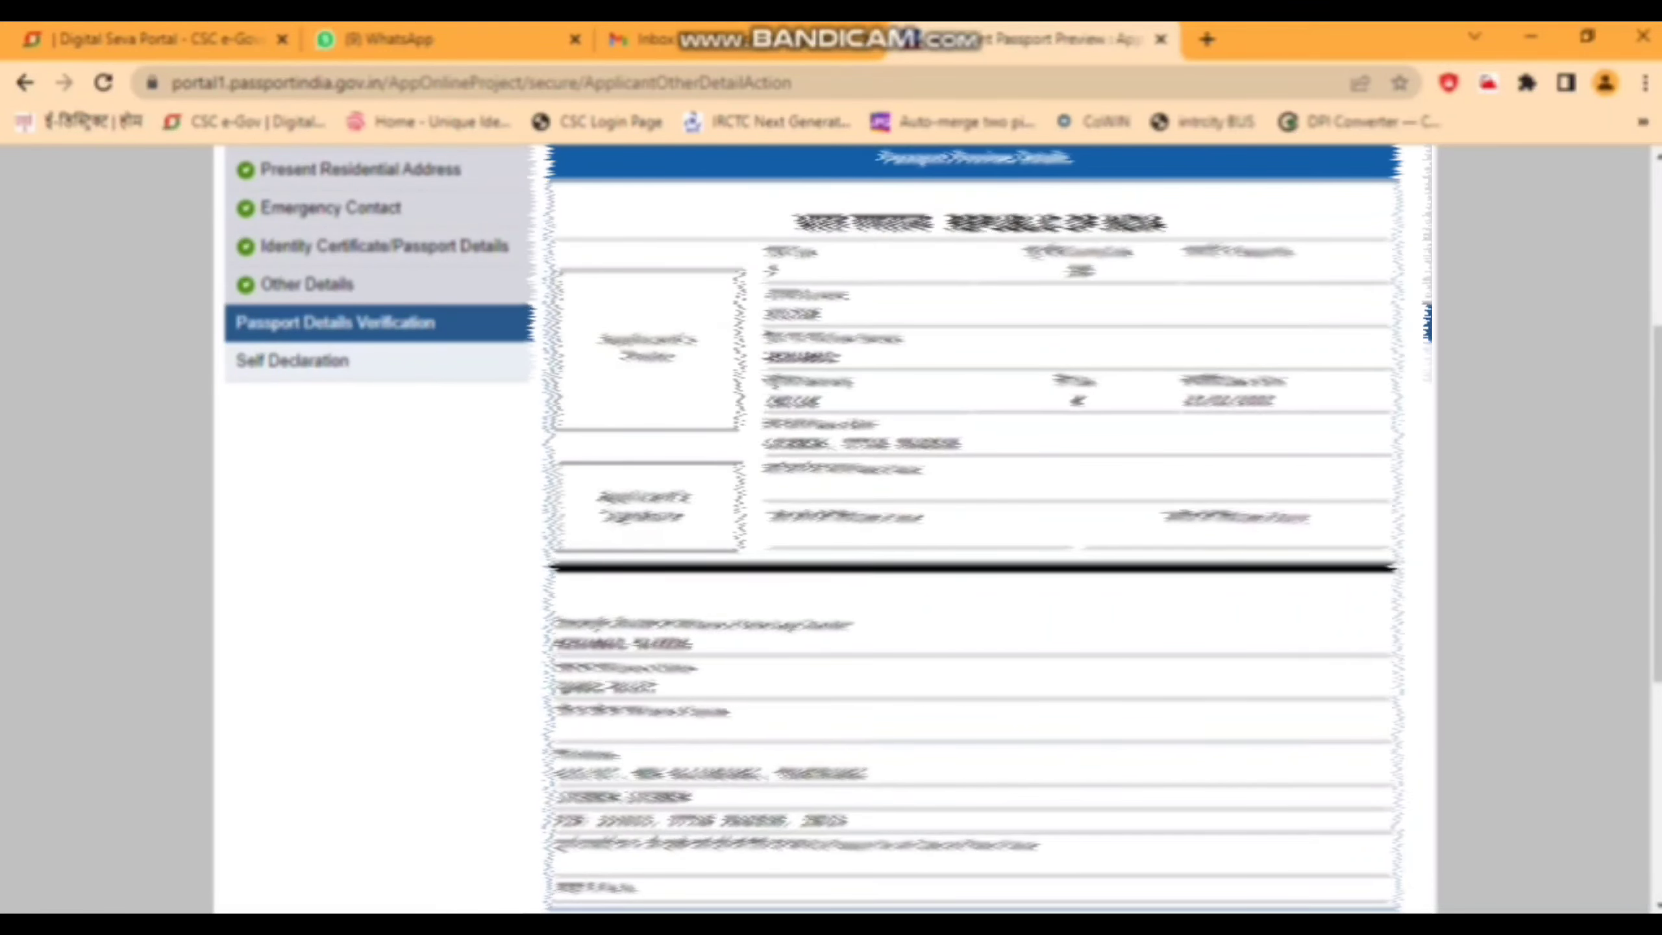
scroll(831, 524, down, 1)
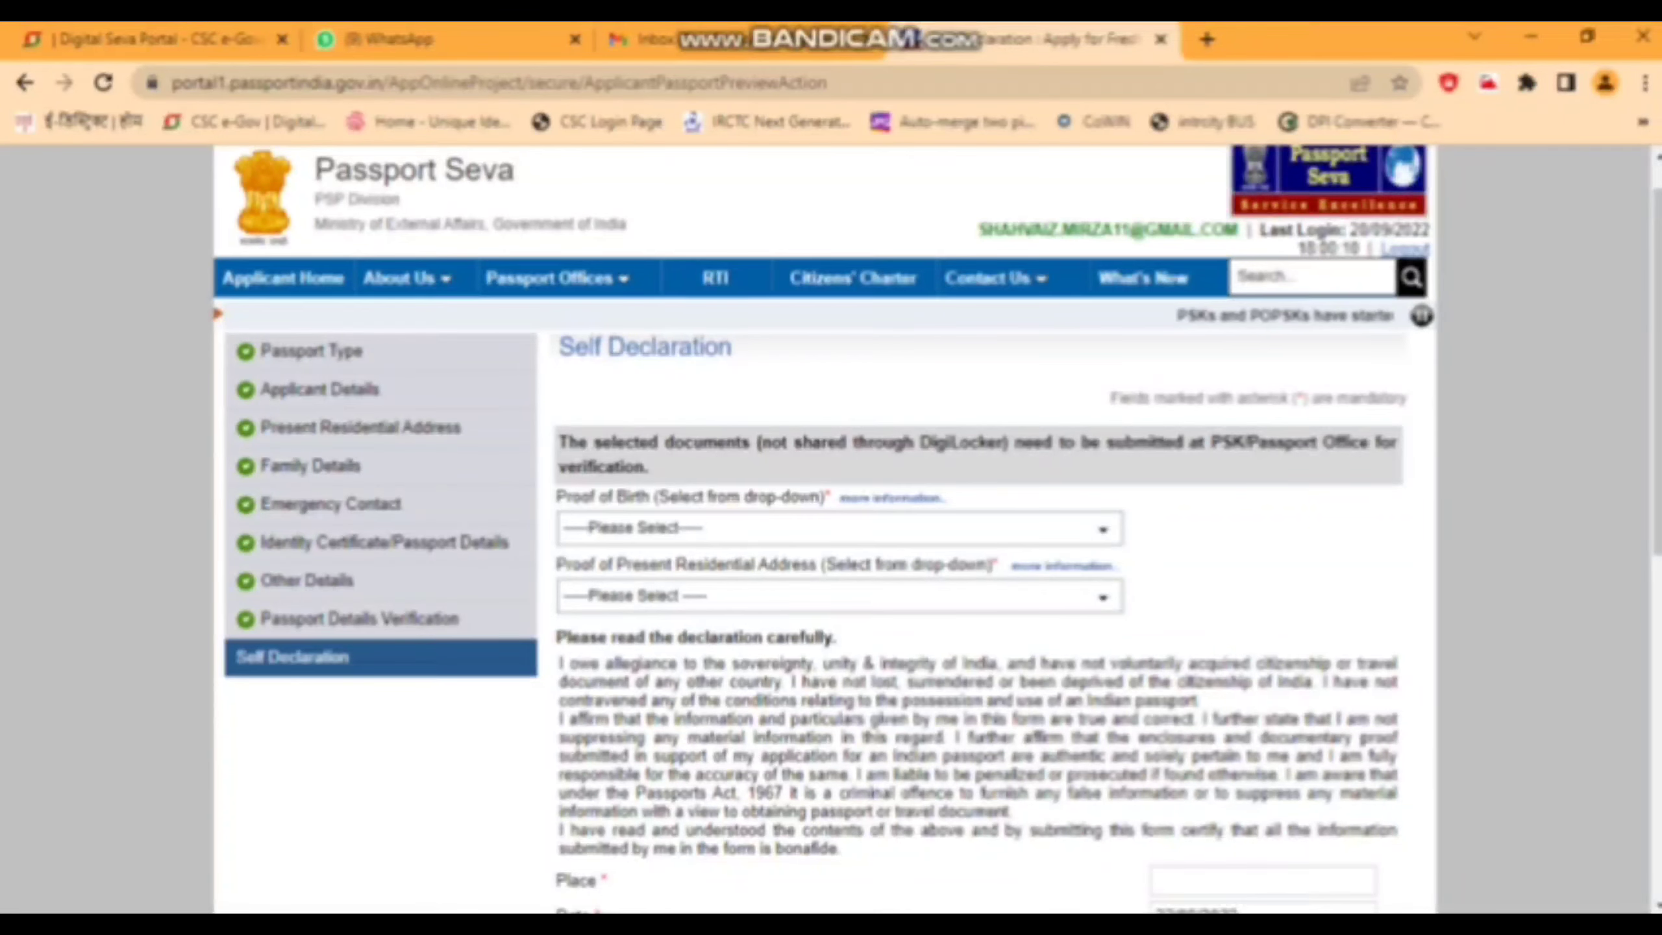
- Choose PAN Card as proof of birth and Aadhaar Card as proof of address
click(840, 528)
scroll(840, 720, down, 5)
click(753, 824)
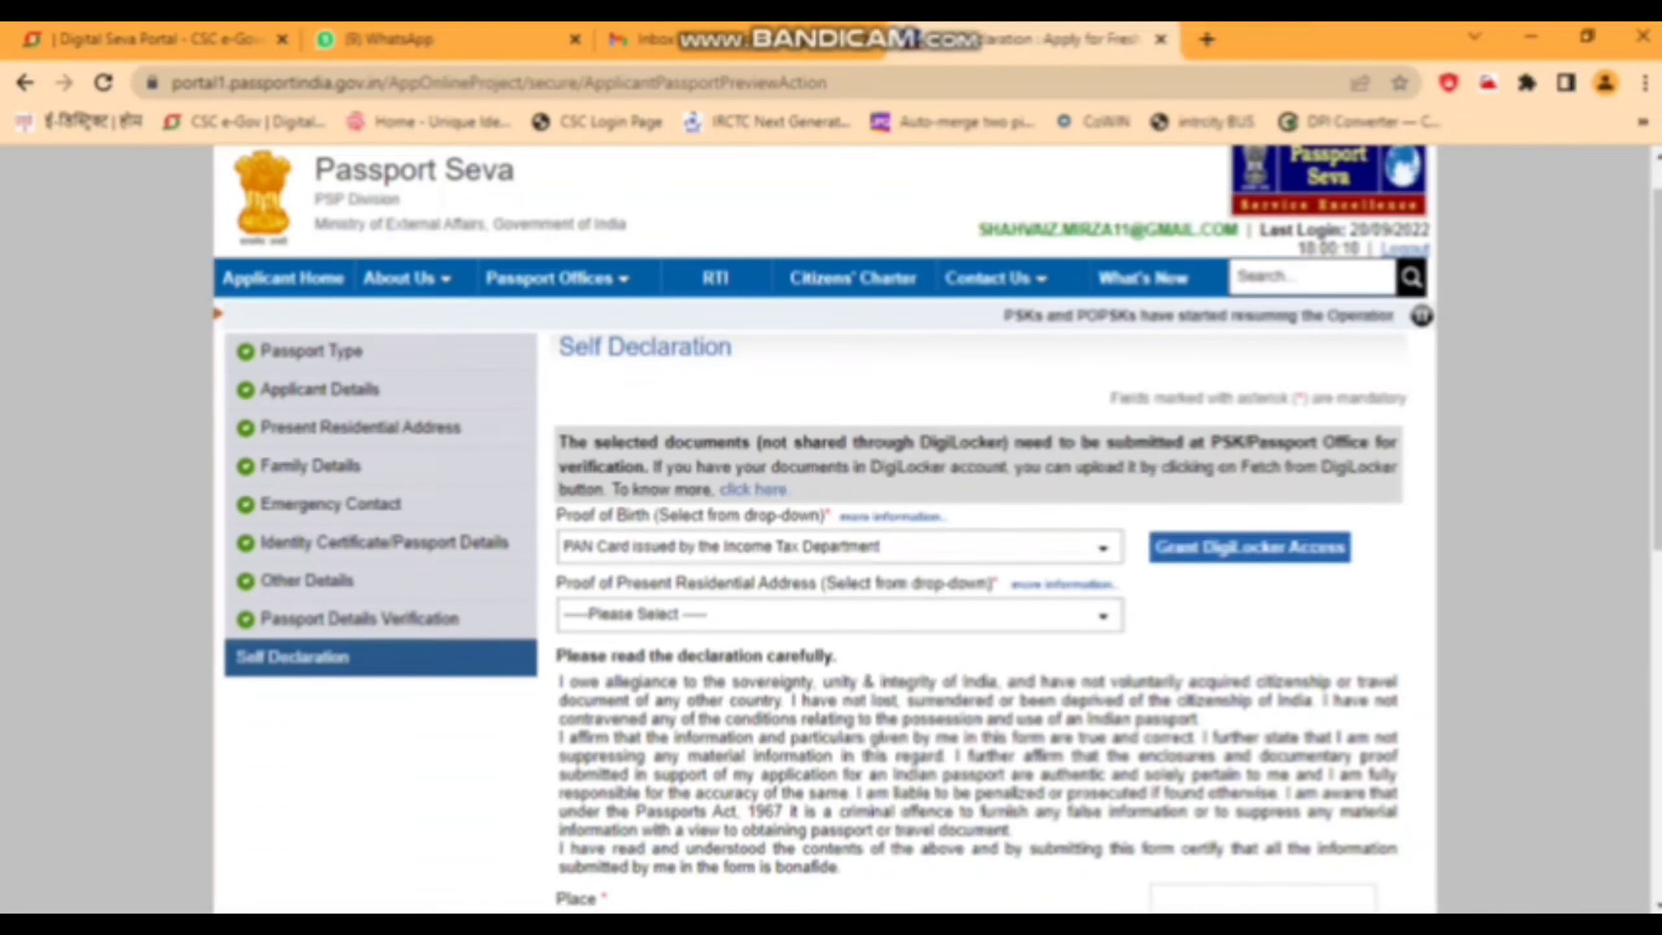
click(839, 615)
click(667, 675)
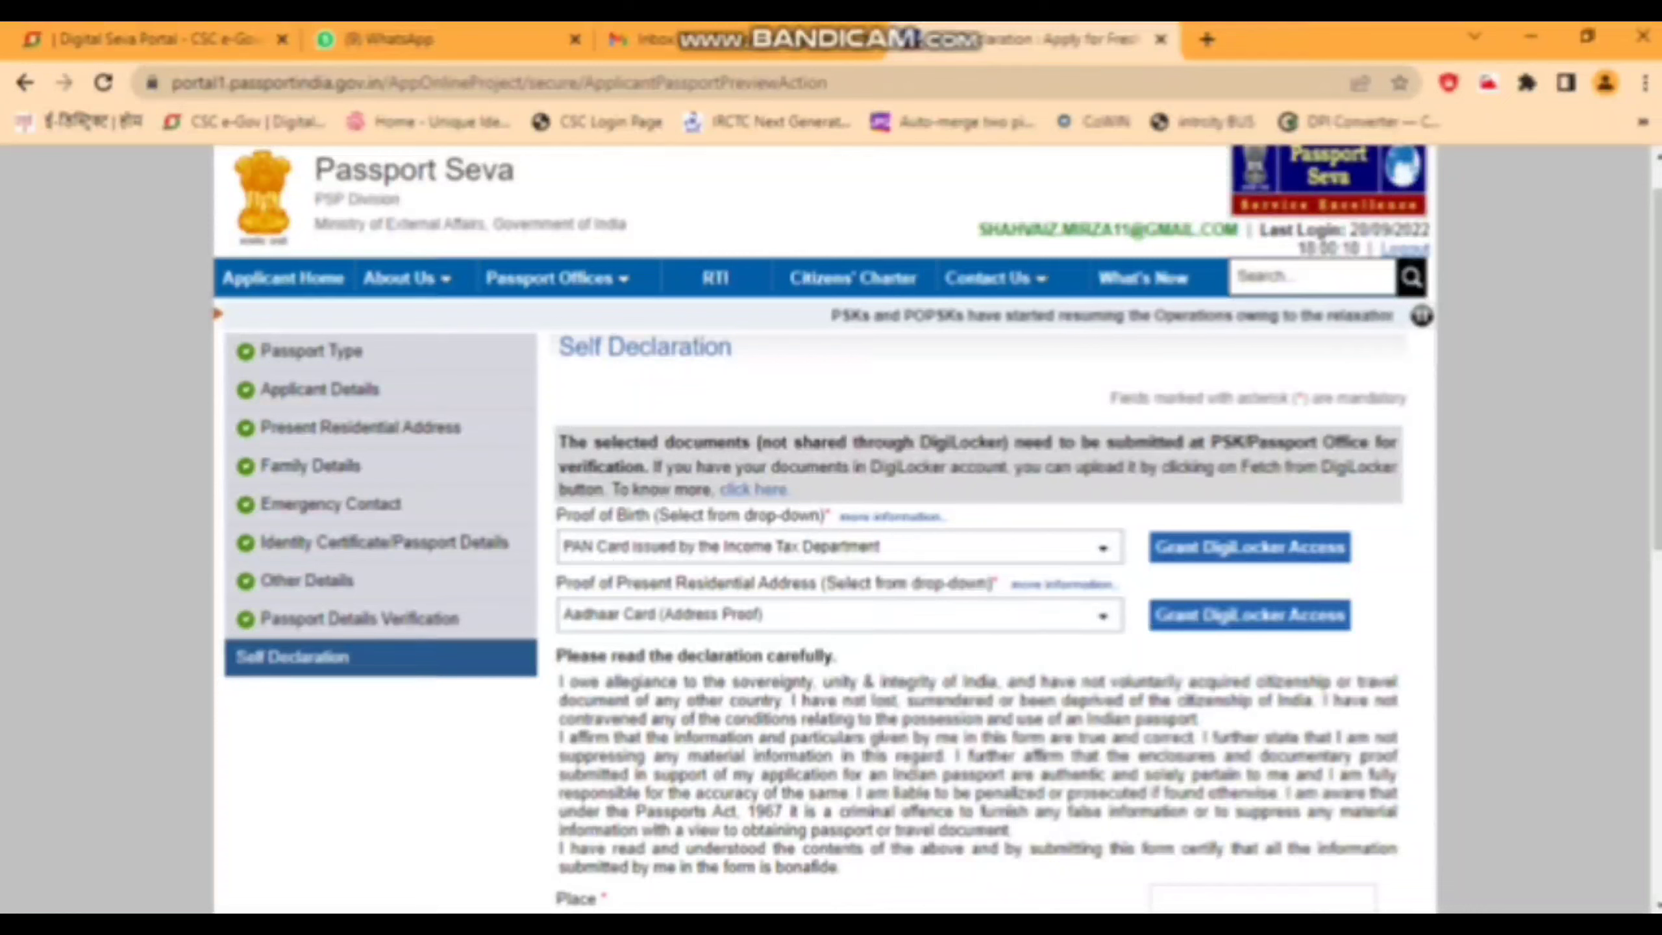
- Enter place LUCKNOW, tick I Agree, and save the Self Declaration
scroll(935, 524, down, 3)
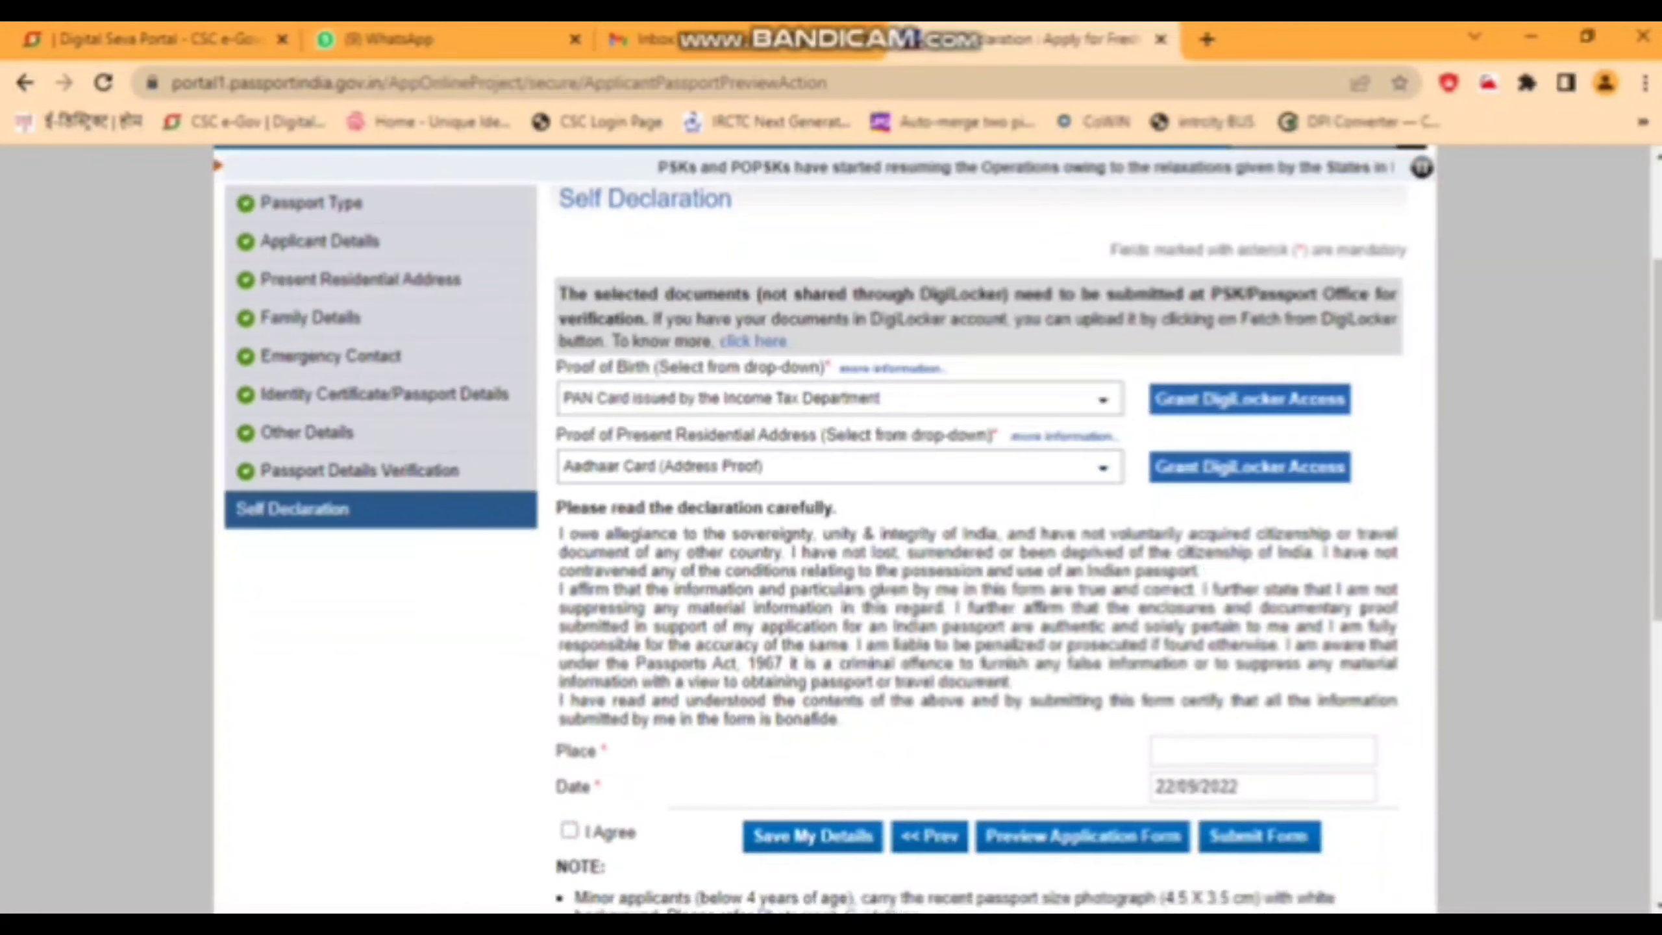
click(1262, 751)
text(lud)
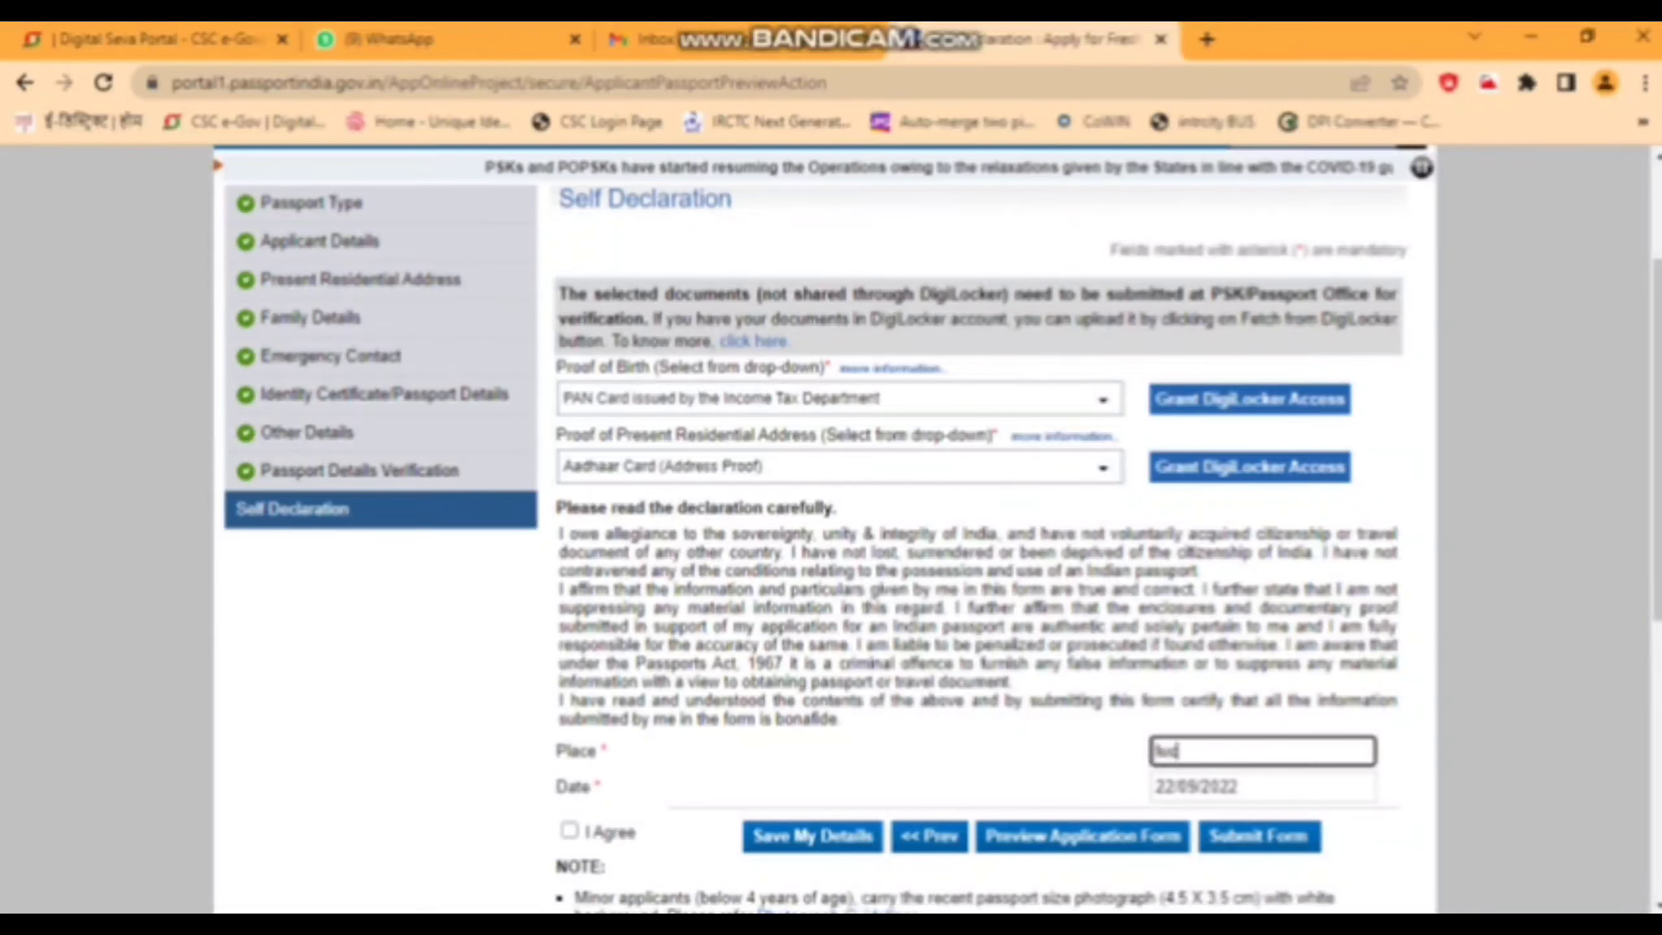
text(know)
key(Tab)
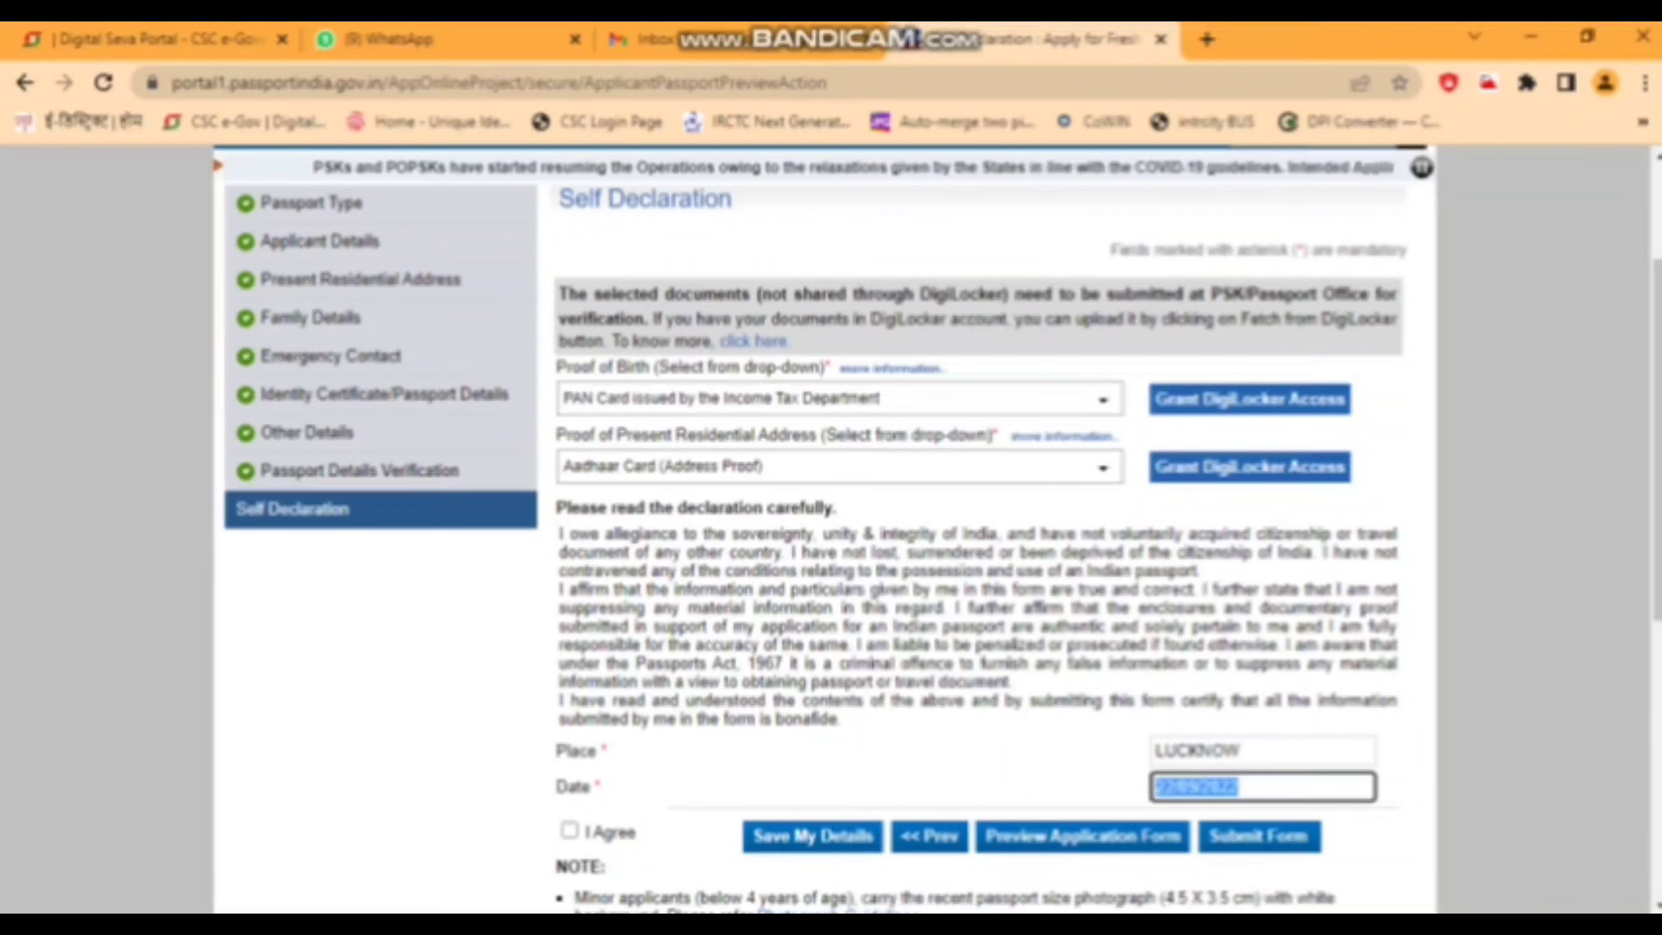
key(Tab)
key(space)
key(Tab)
key(Return)
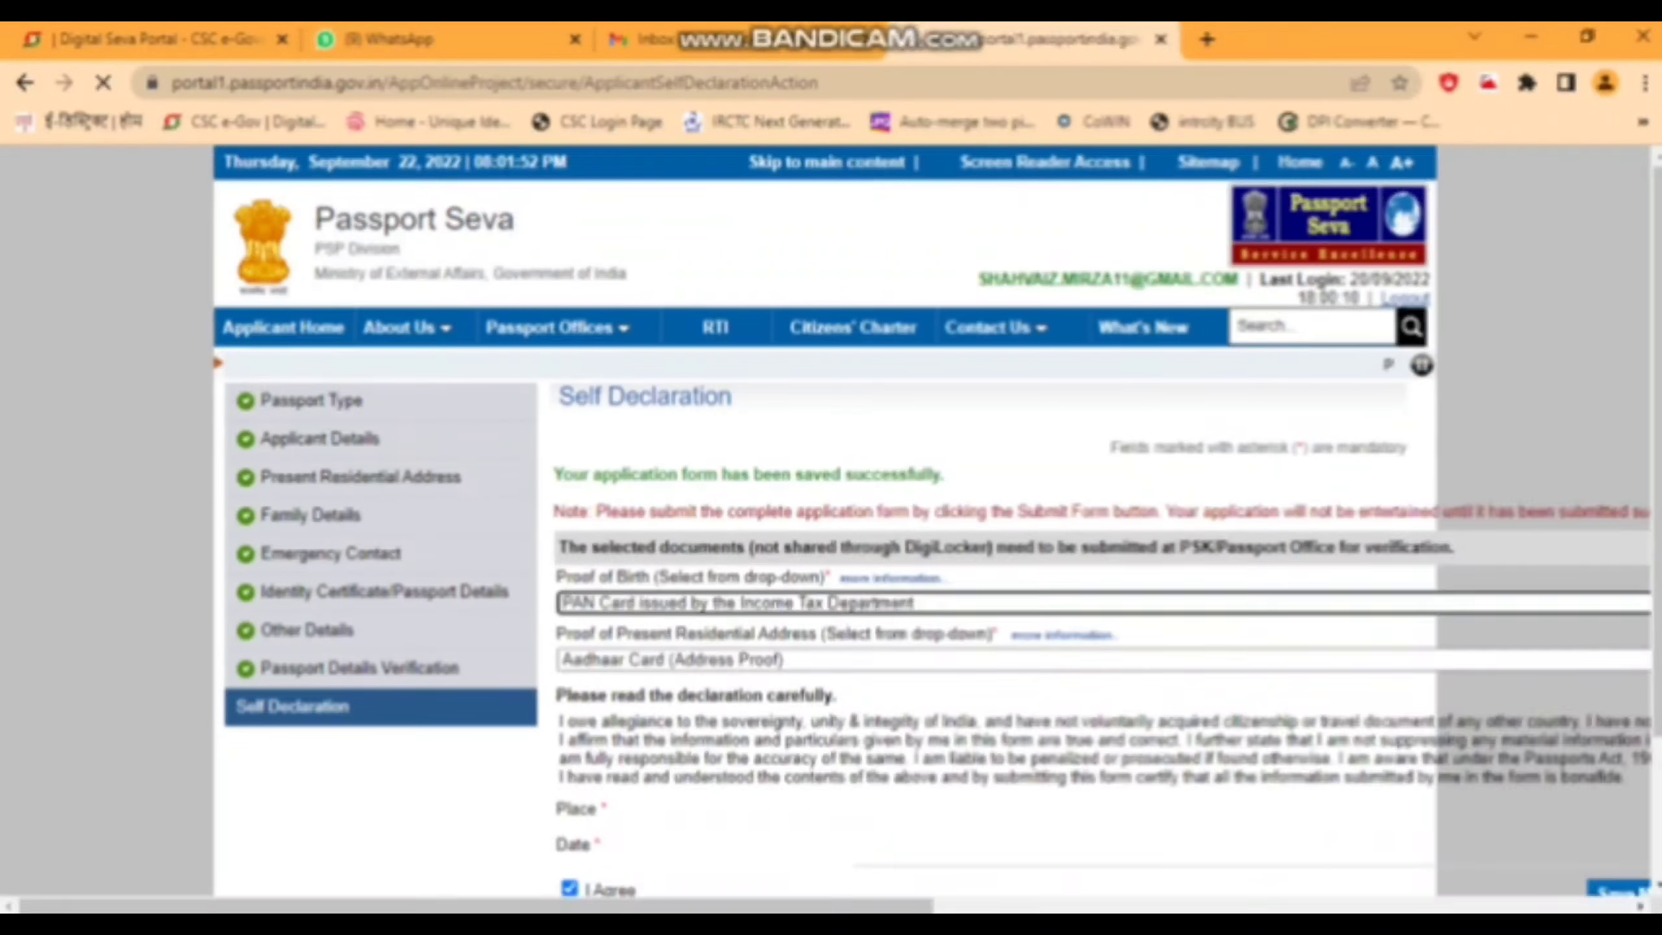
scroll(831, 524, down, 5)
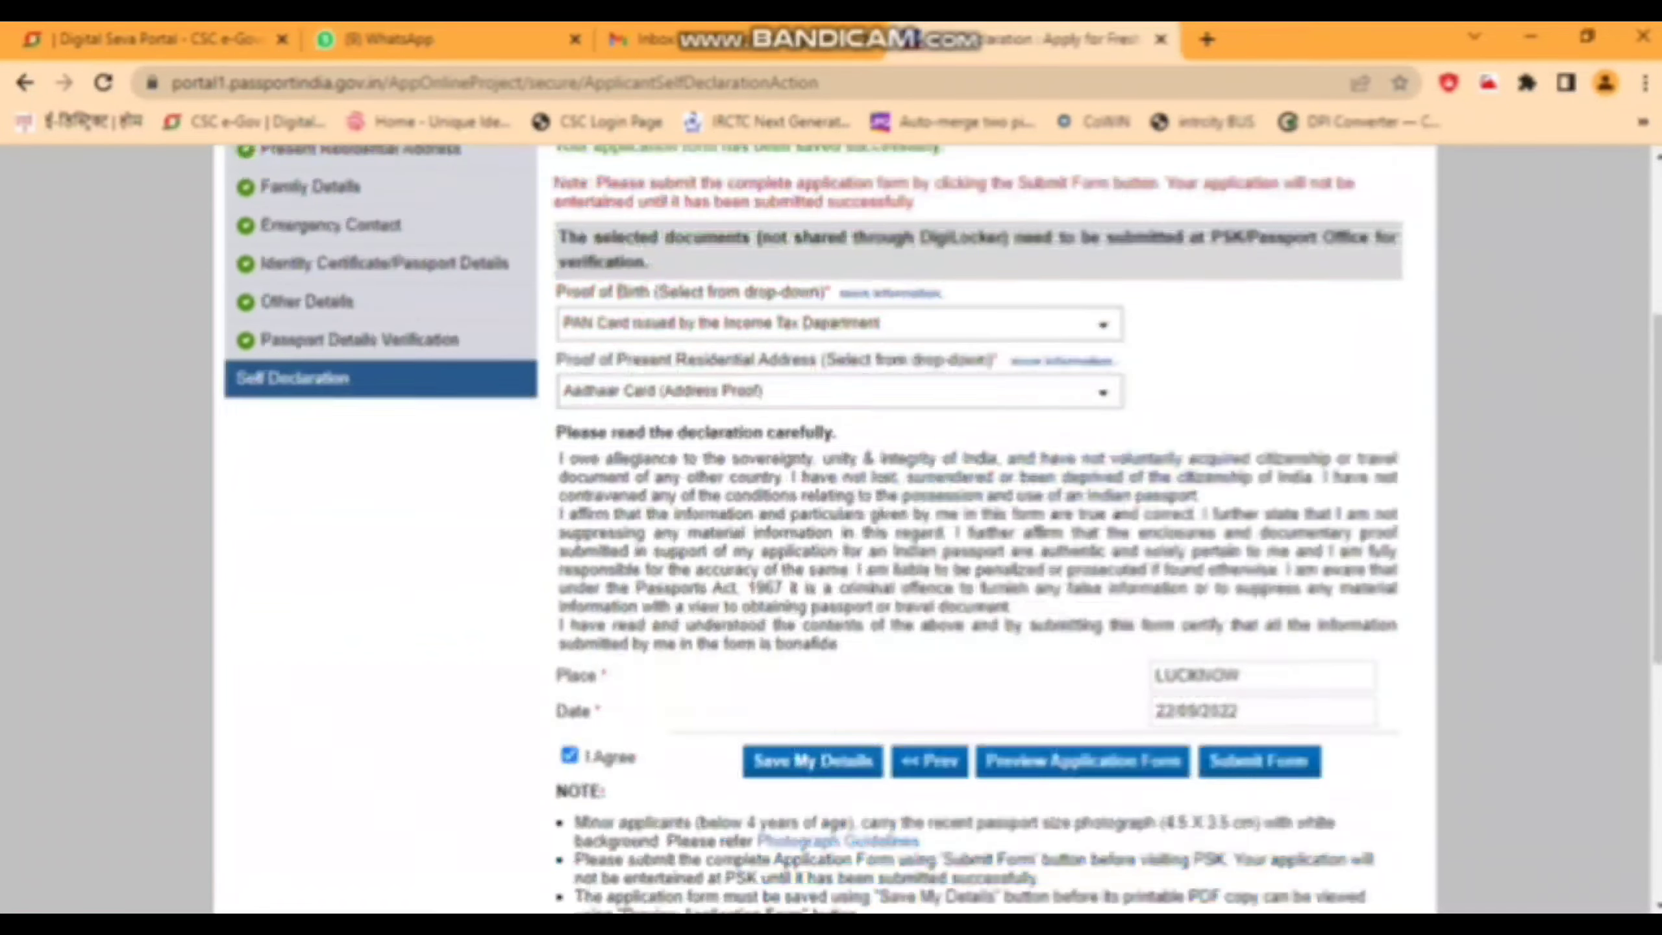
scroll(831, 524, down, 2)
- Preview the application form and save it as a PDF on the Desktop
click(1083, 645)
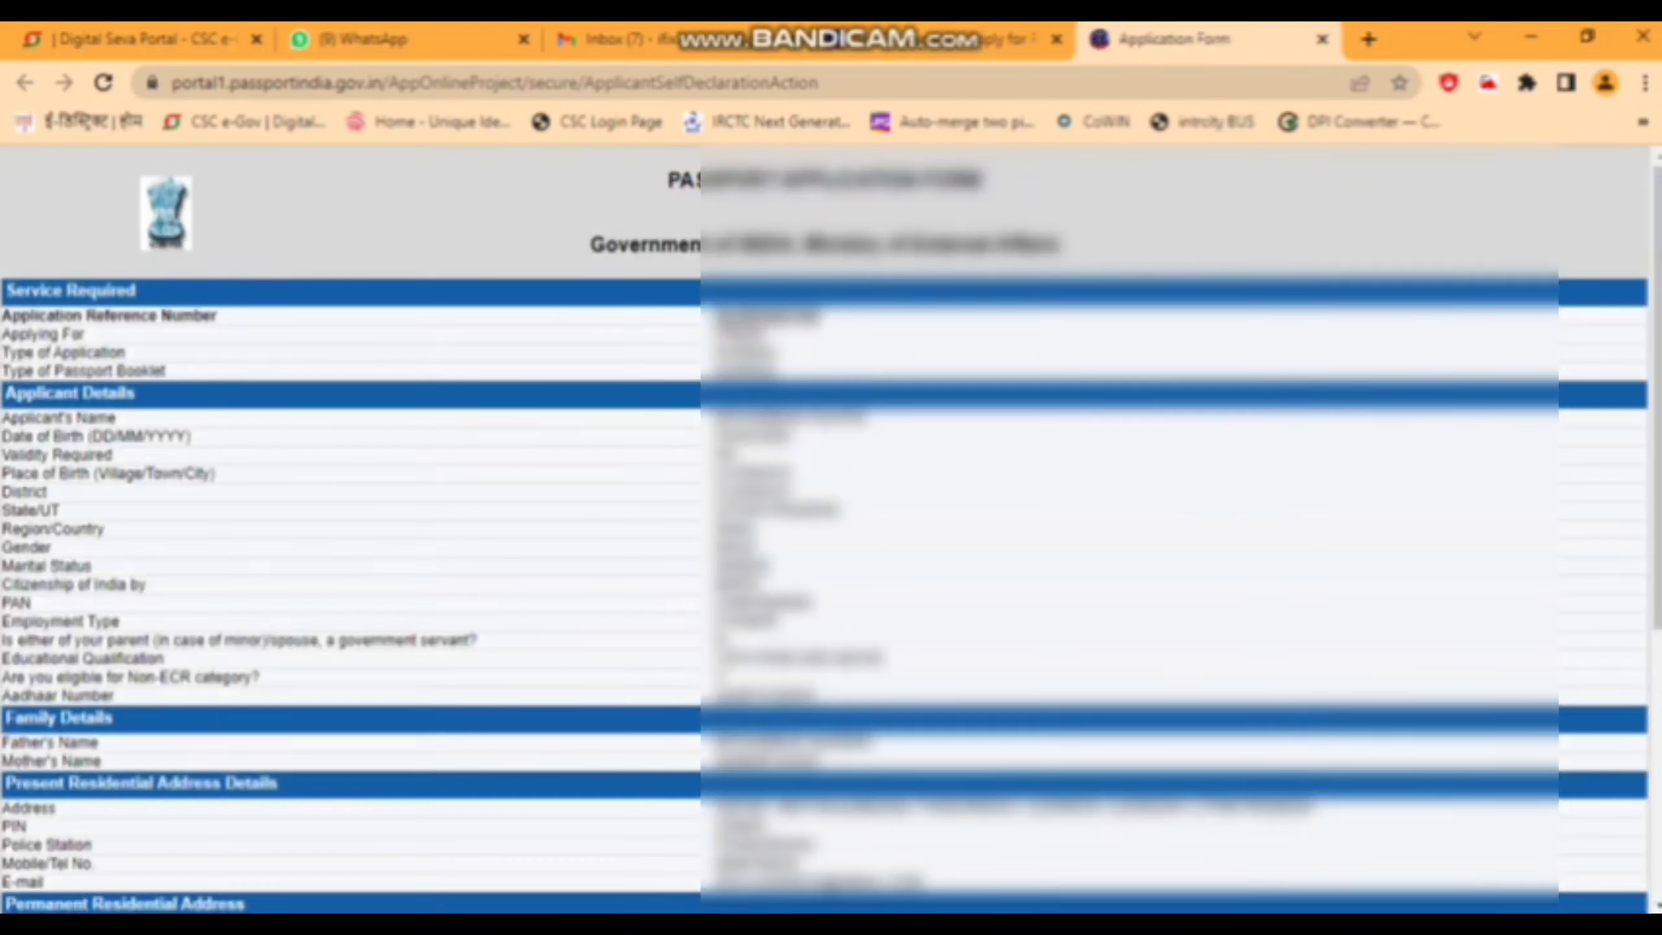
scroll(830, 523, down, 6)
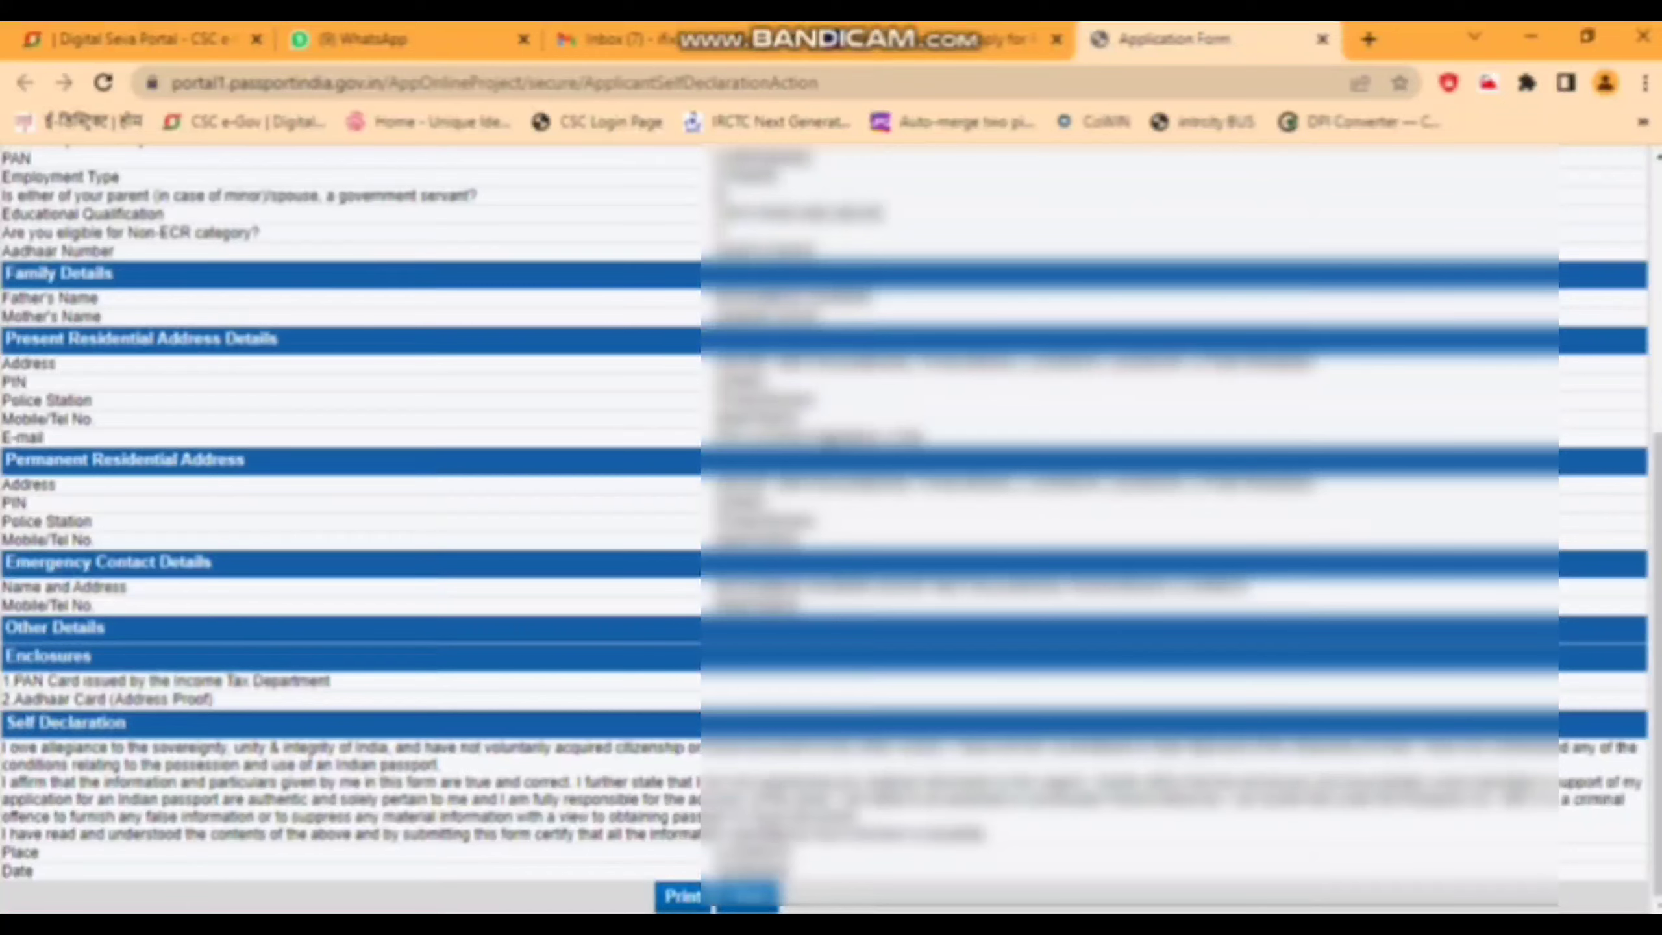
key(ctrl+p)
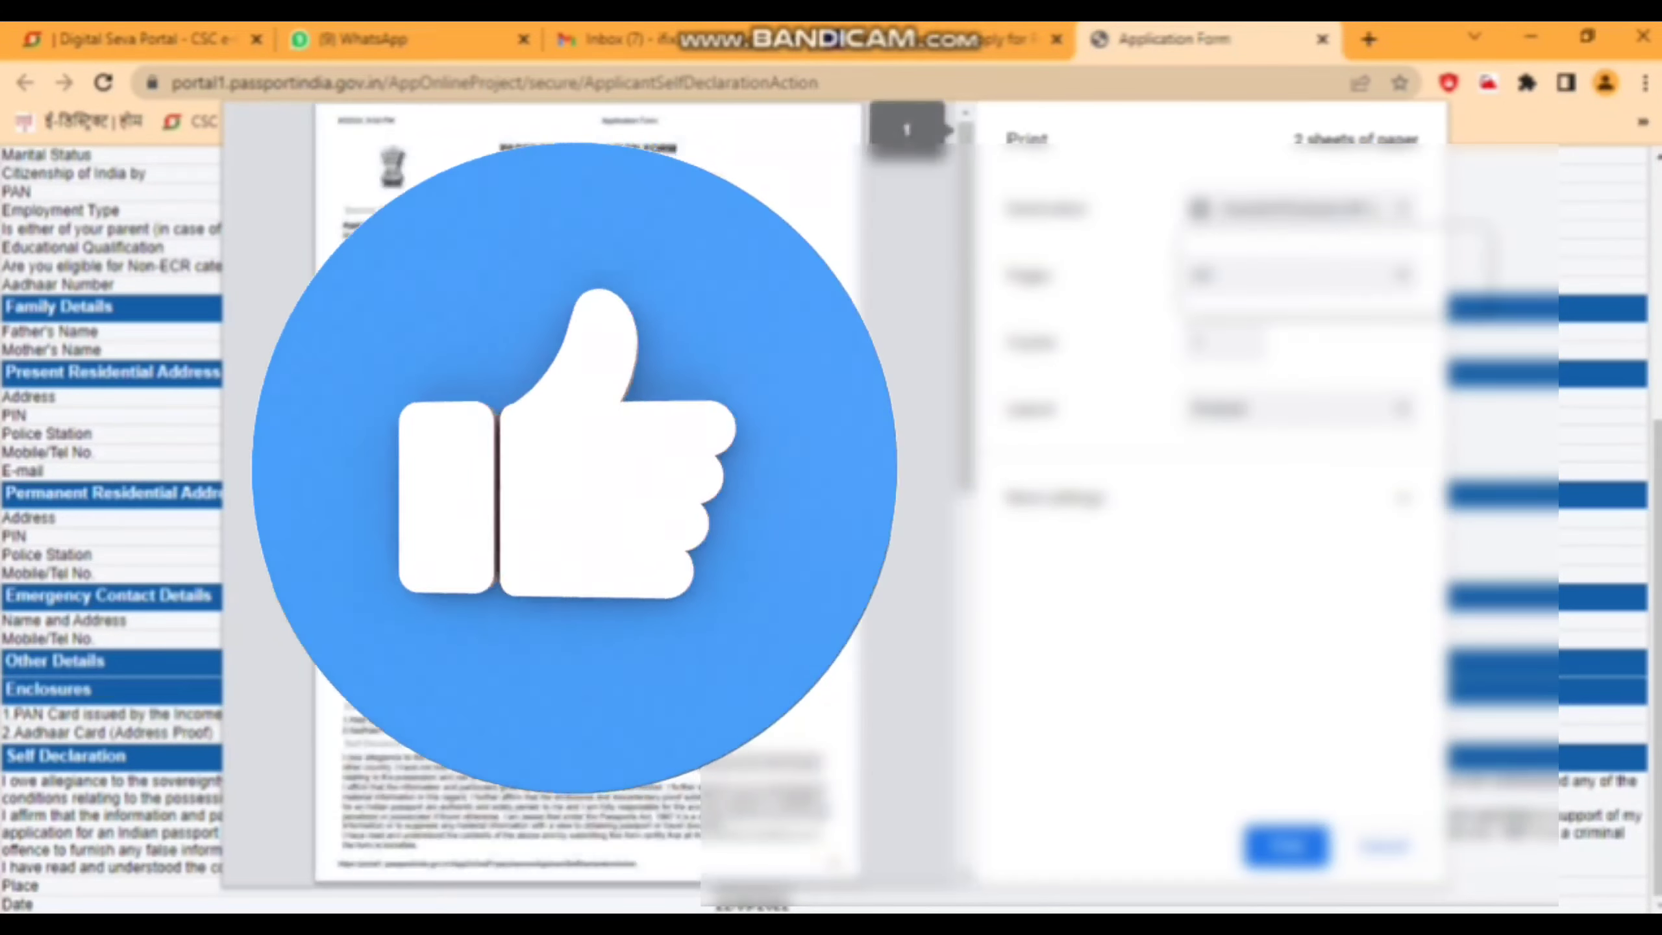
key(Return)
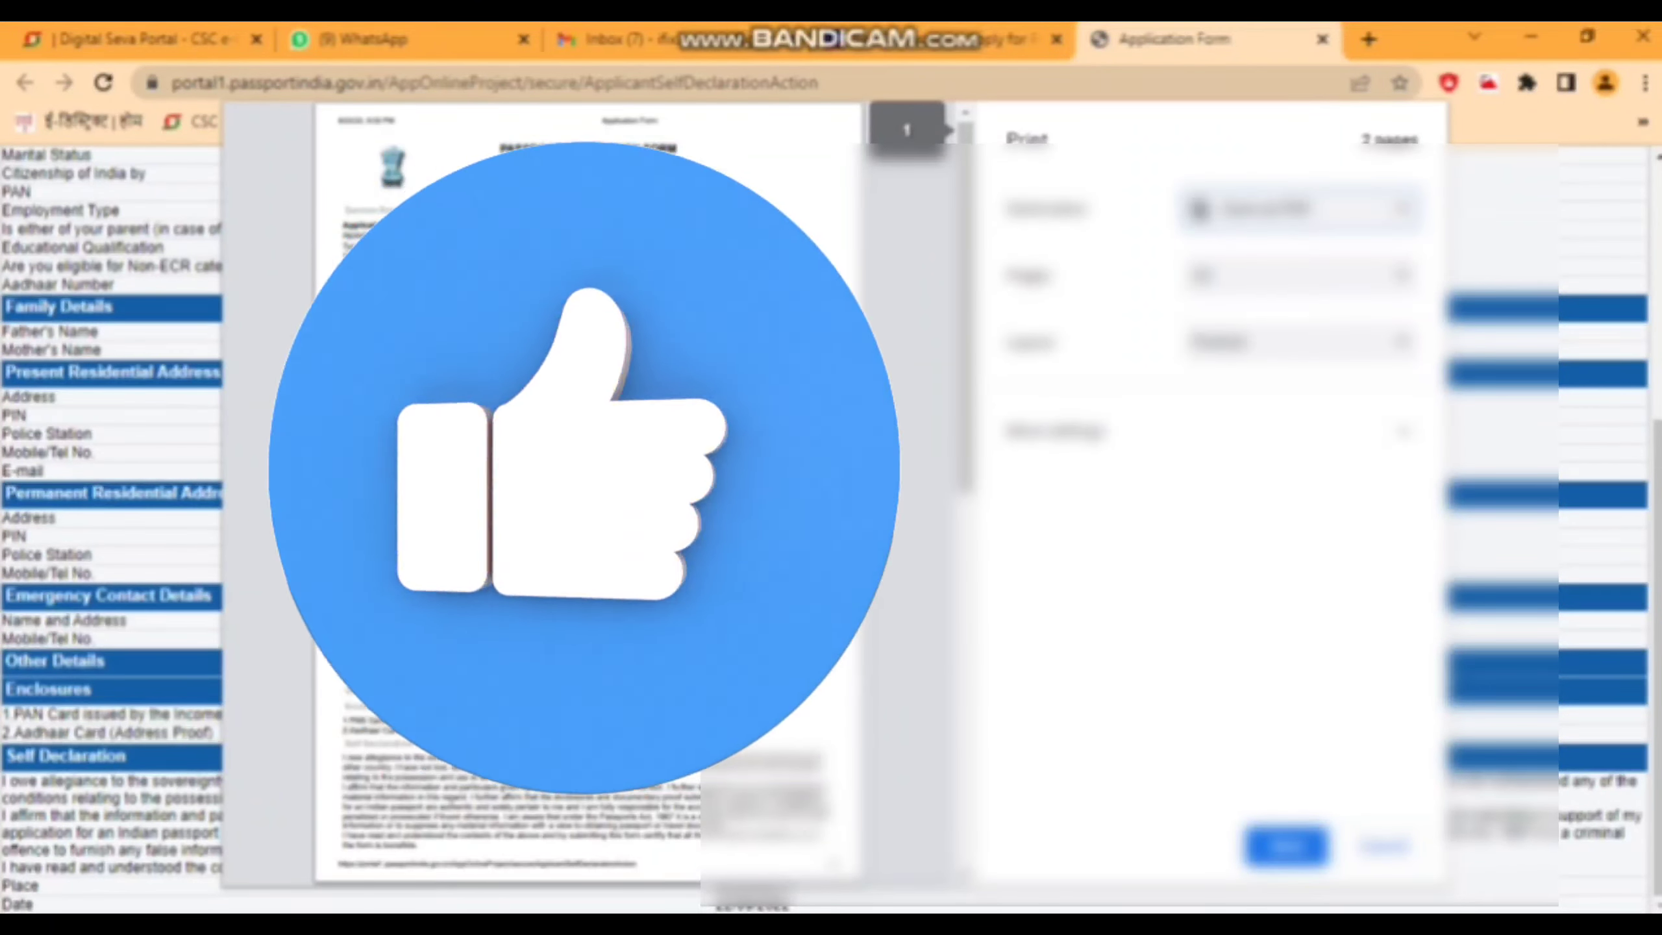
key(Return)
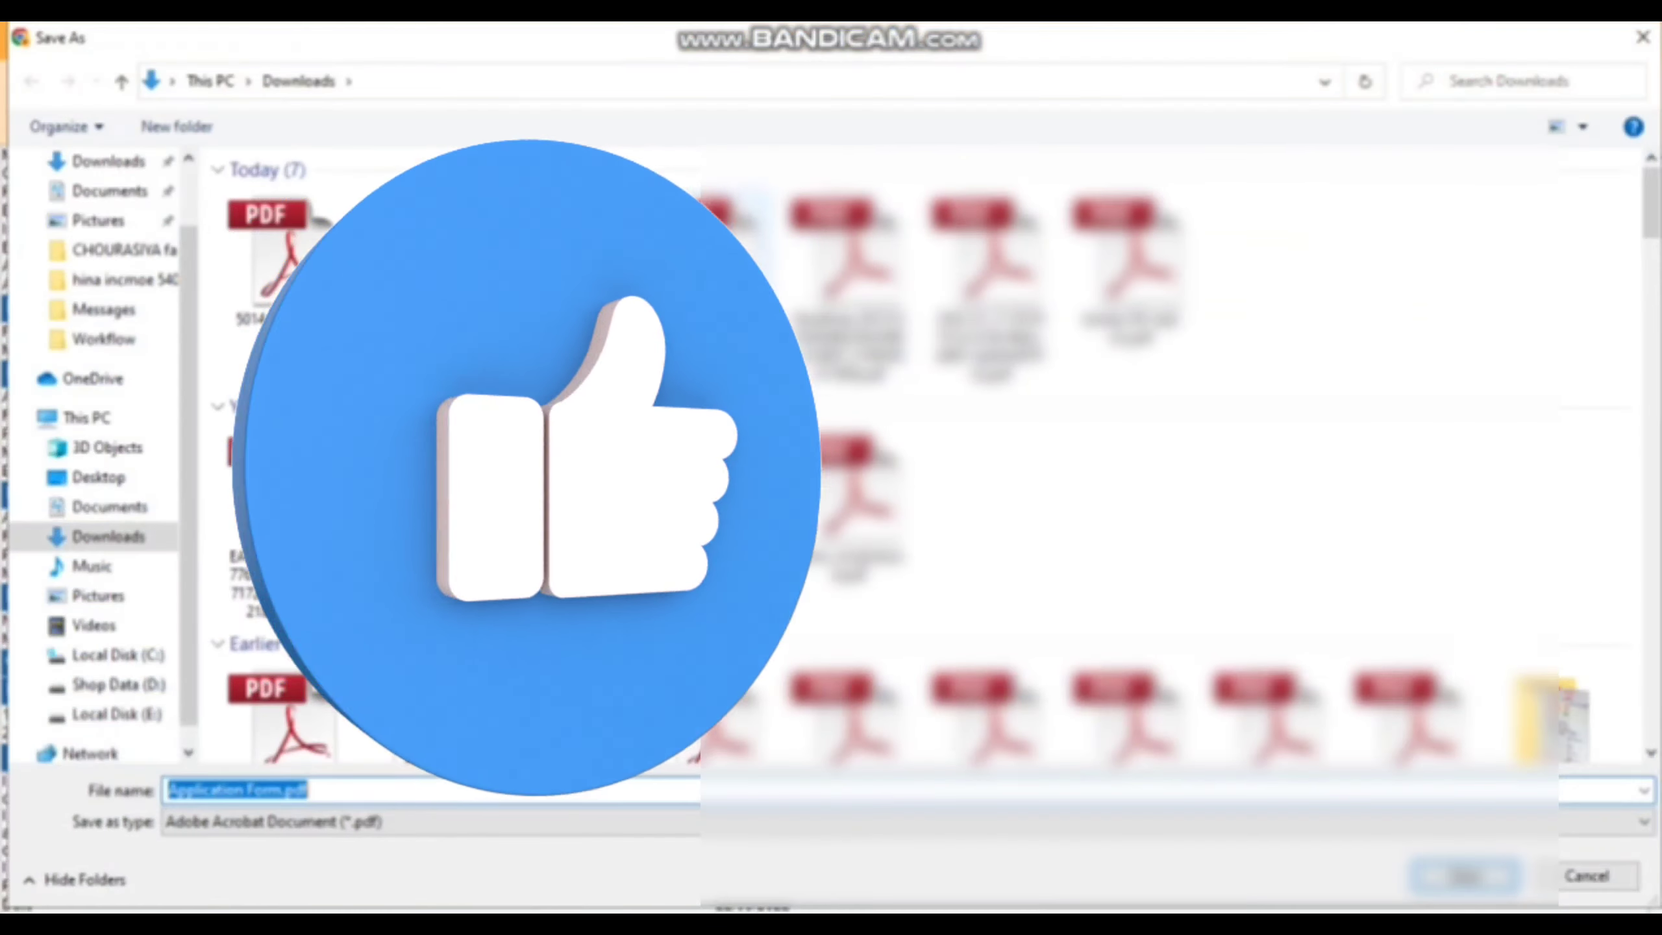
click(98, 478)
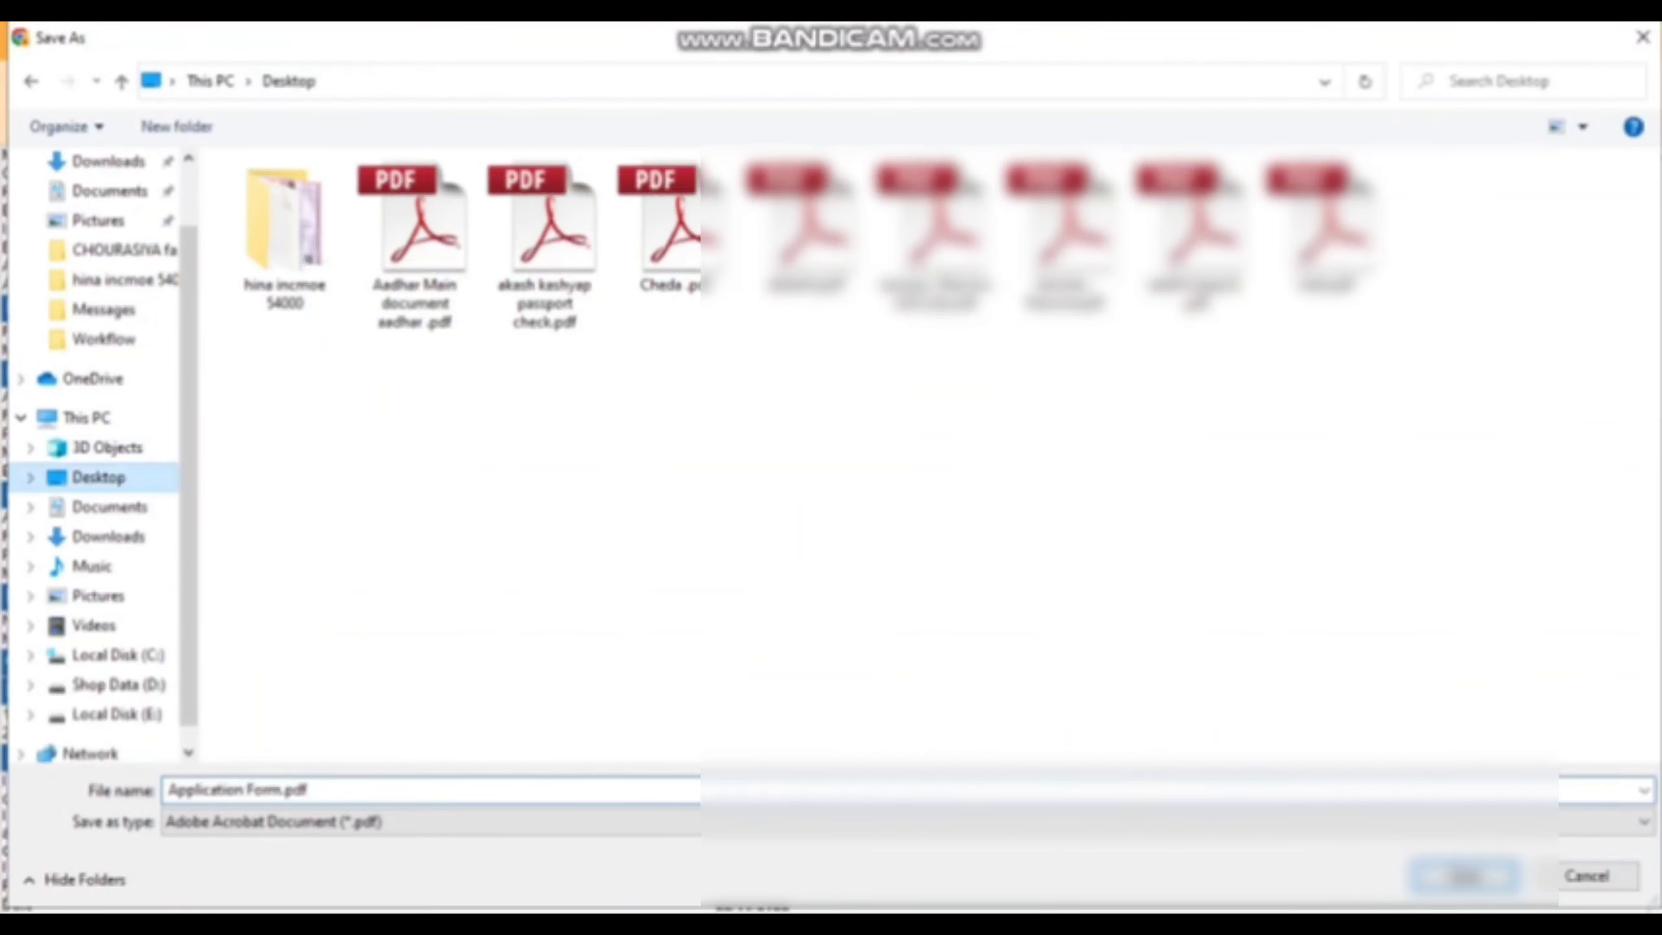
key(alt+n)
text(sultan)
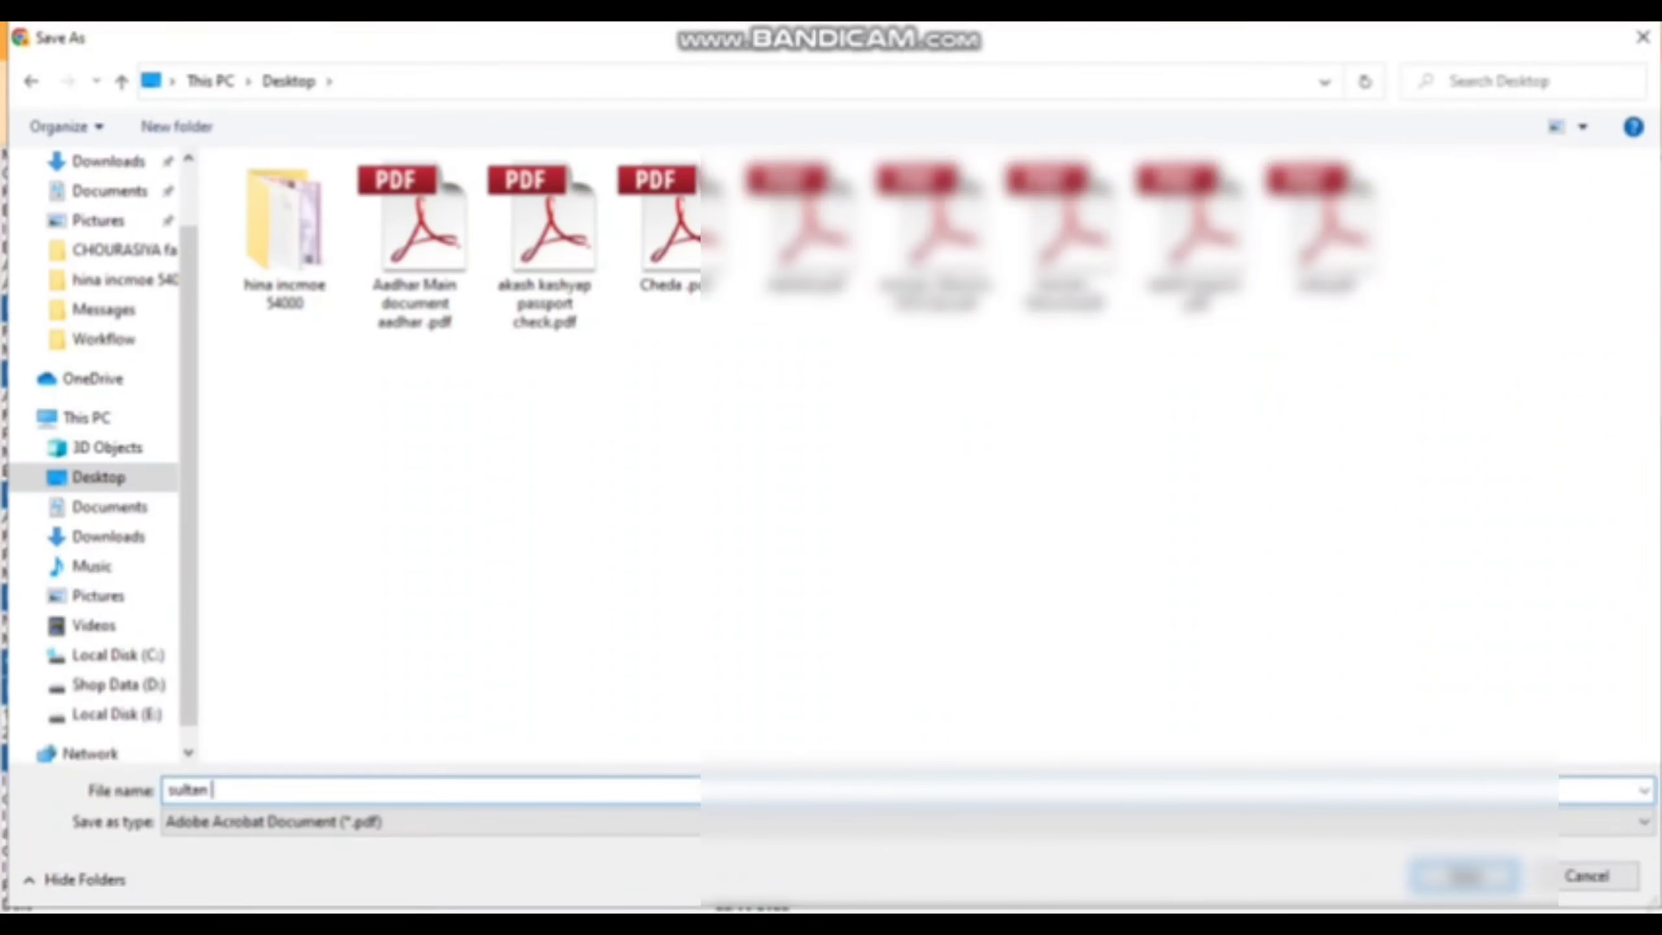
key(Return)
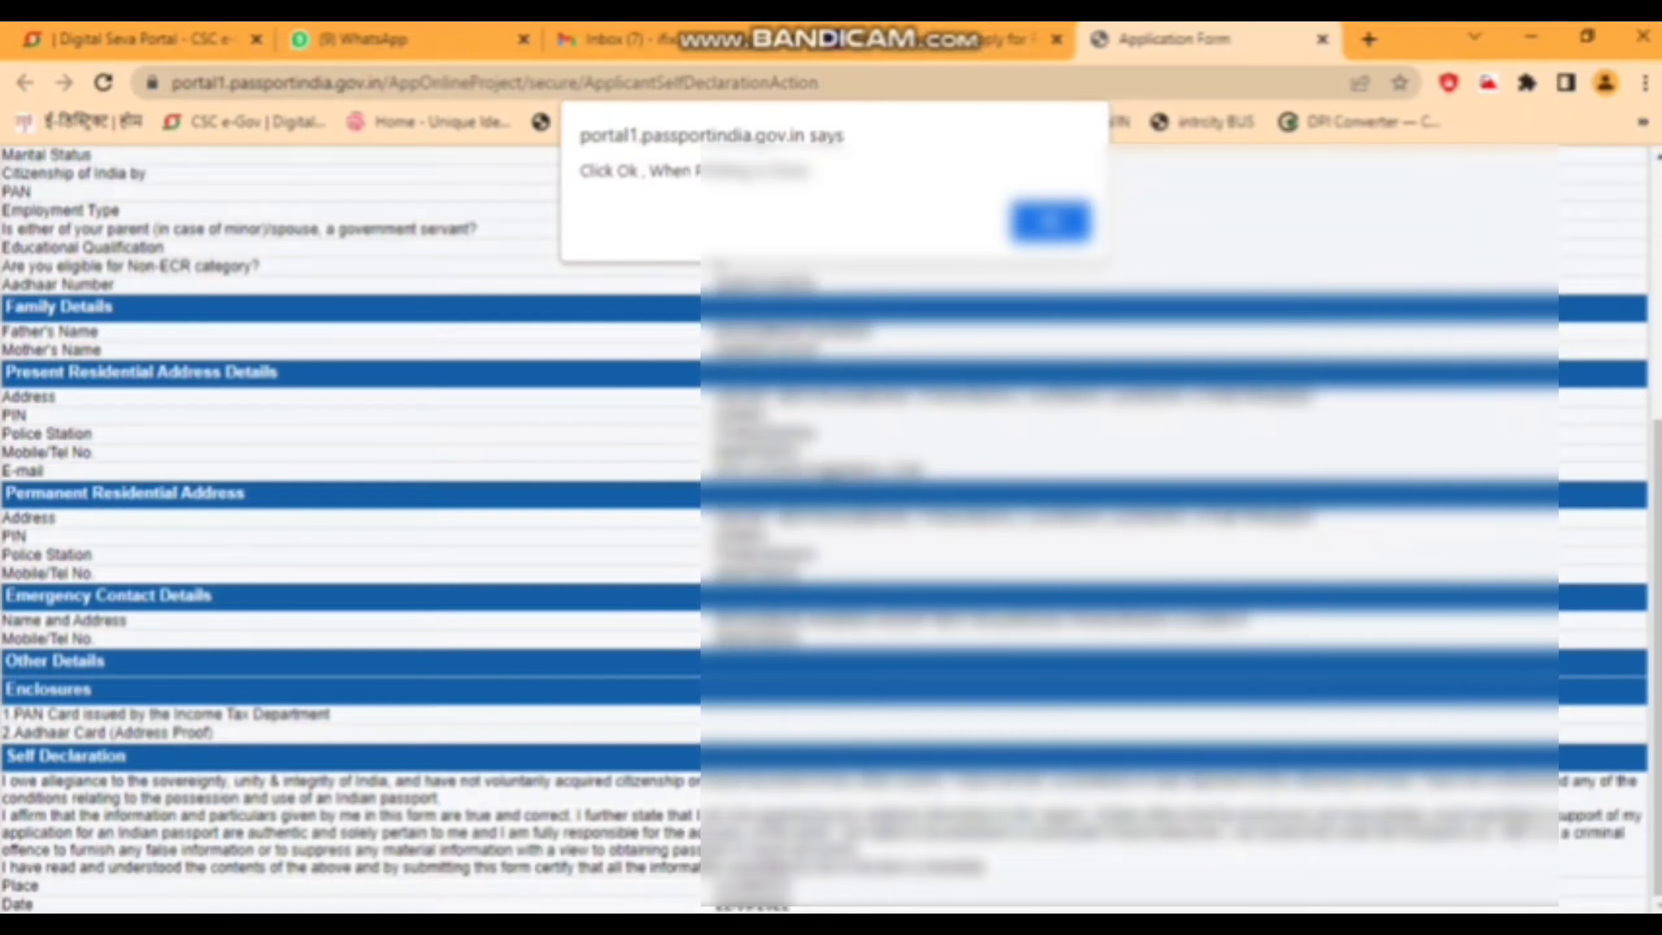
key(Return)
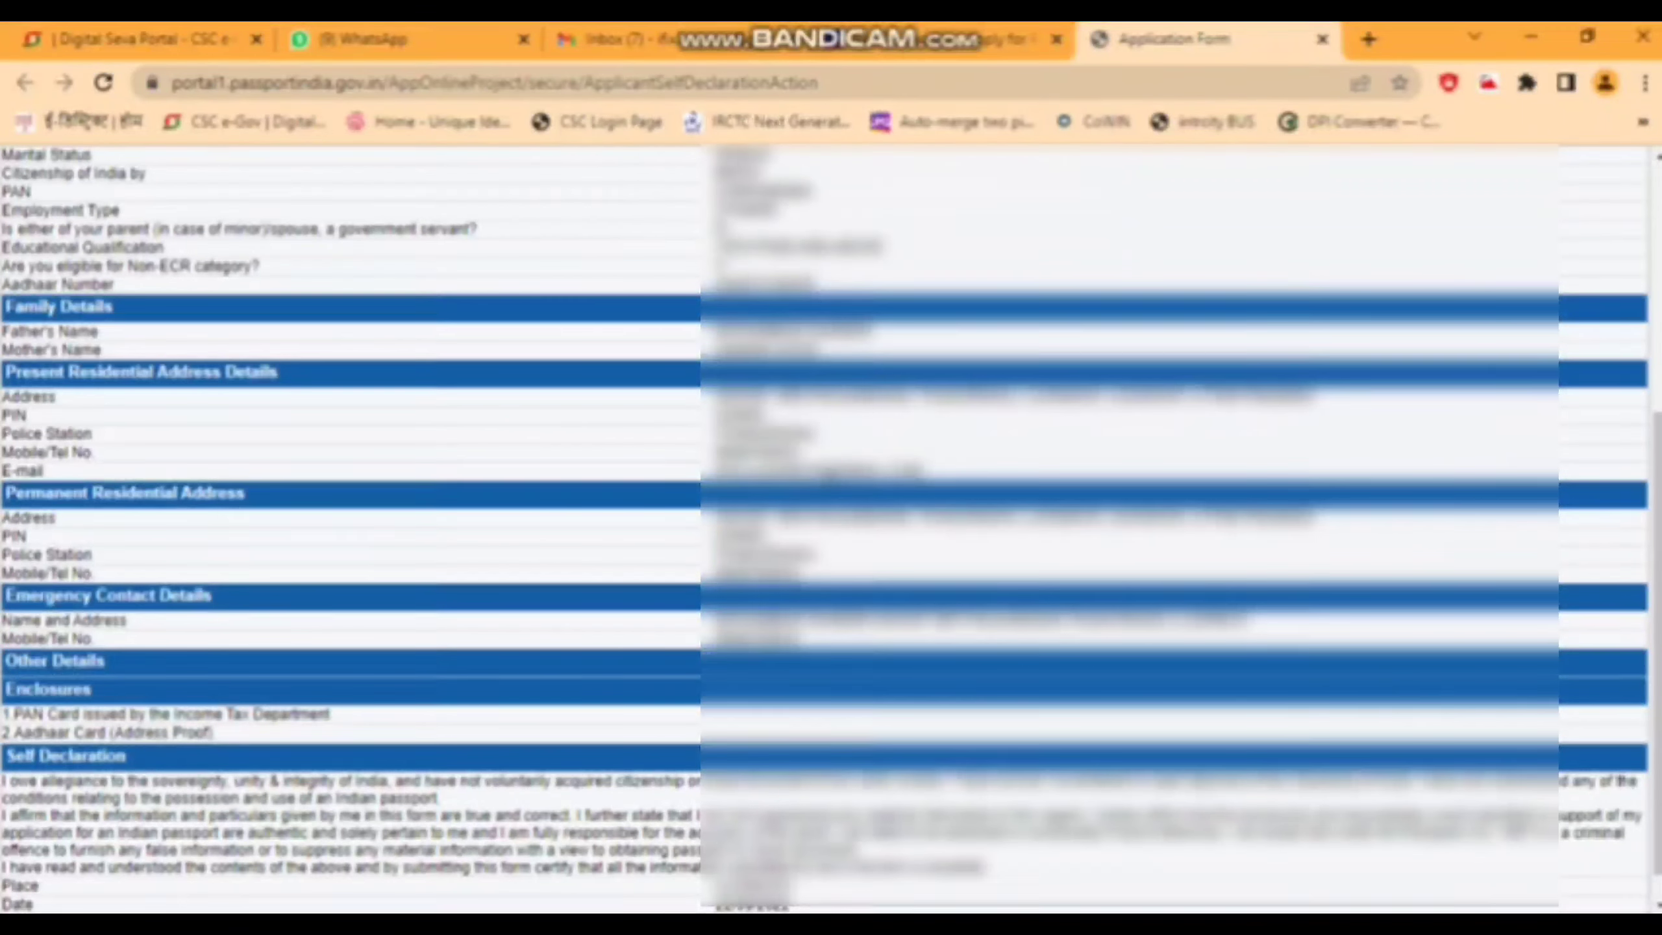
- Close the application form preview and return to the applicant page
scroll(831, 529, down, 1)
key(ctrl+w)
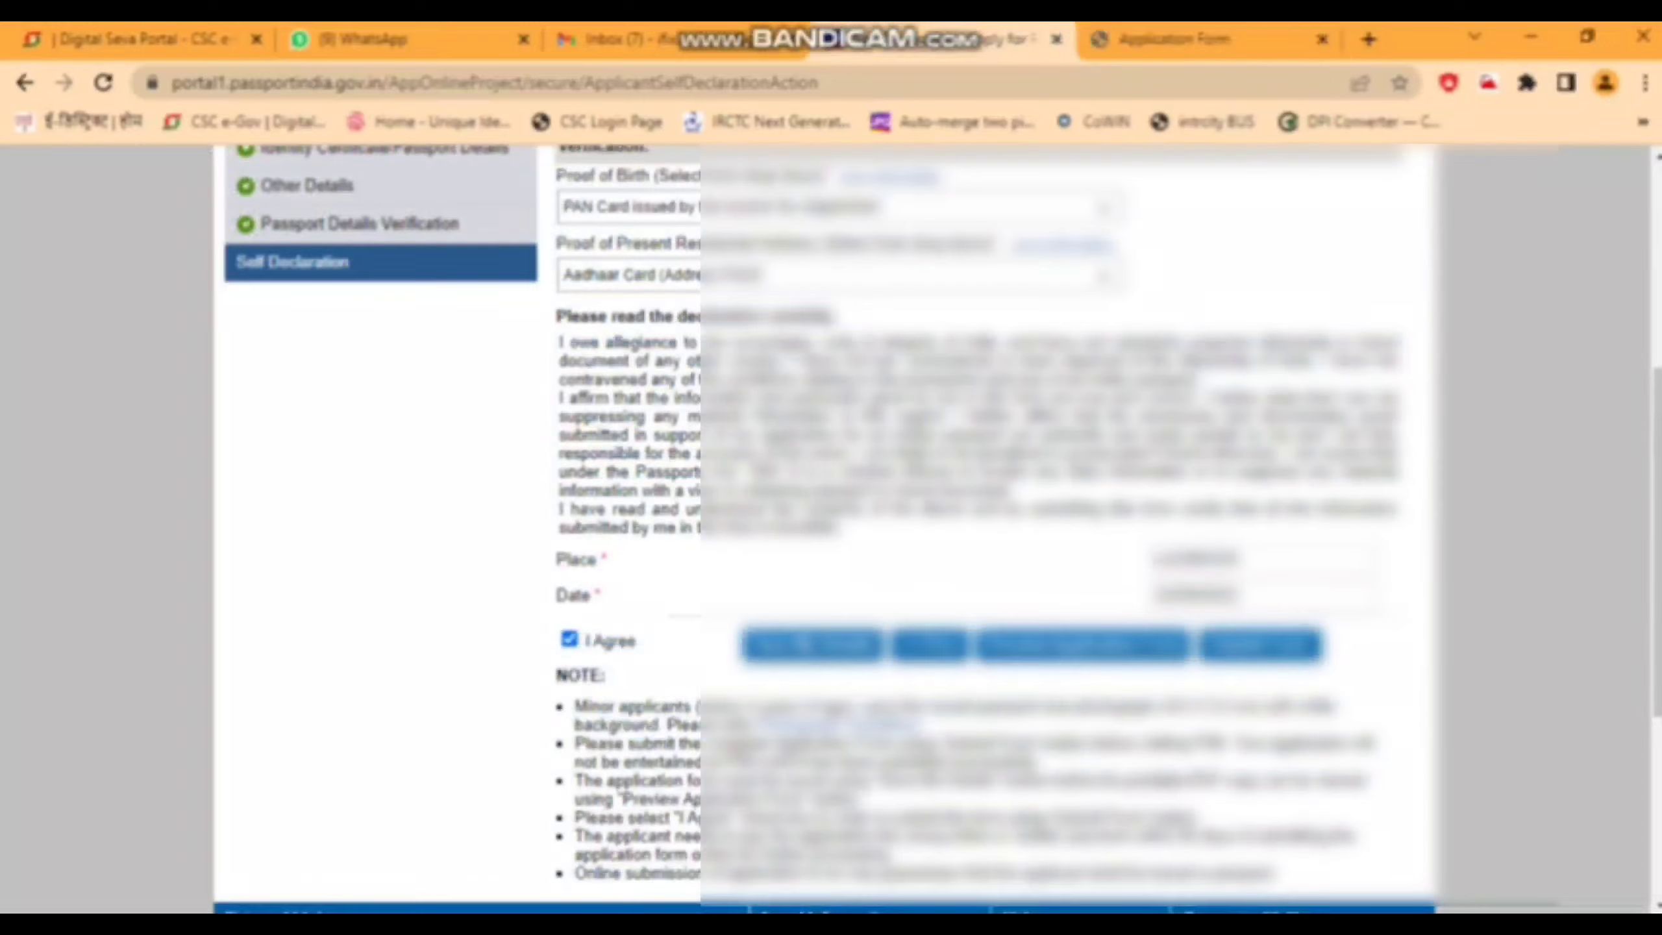
scroll(935, 529, up, 2)
scroll(935, 529, up, 5)
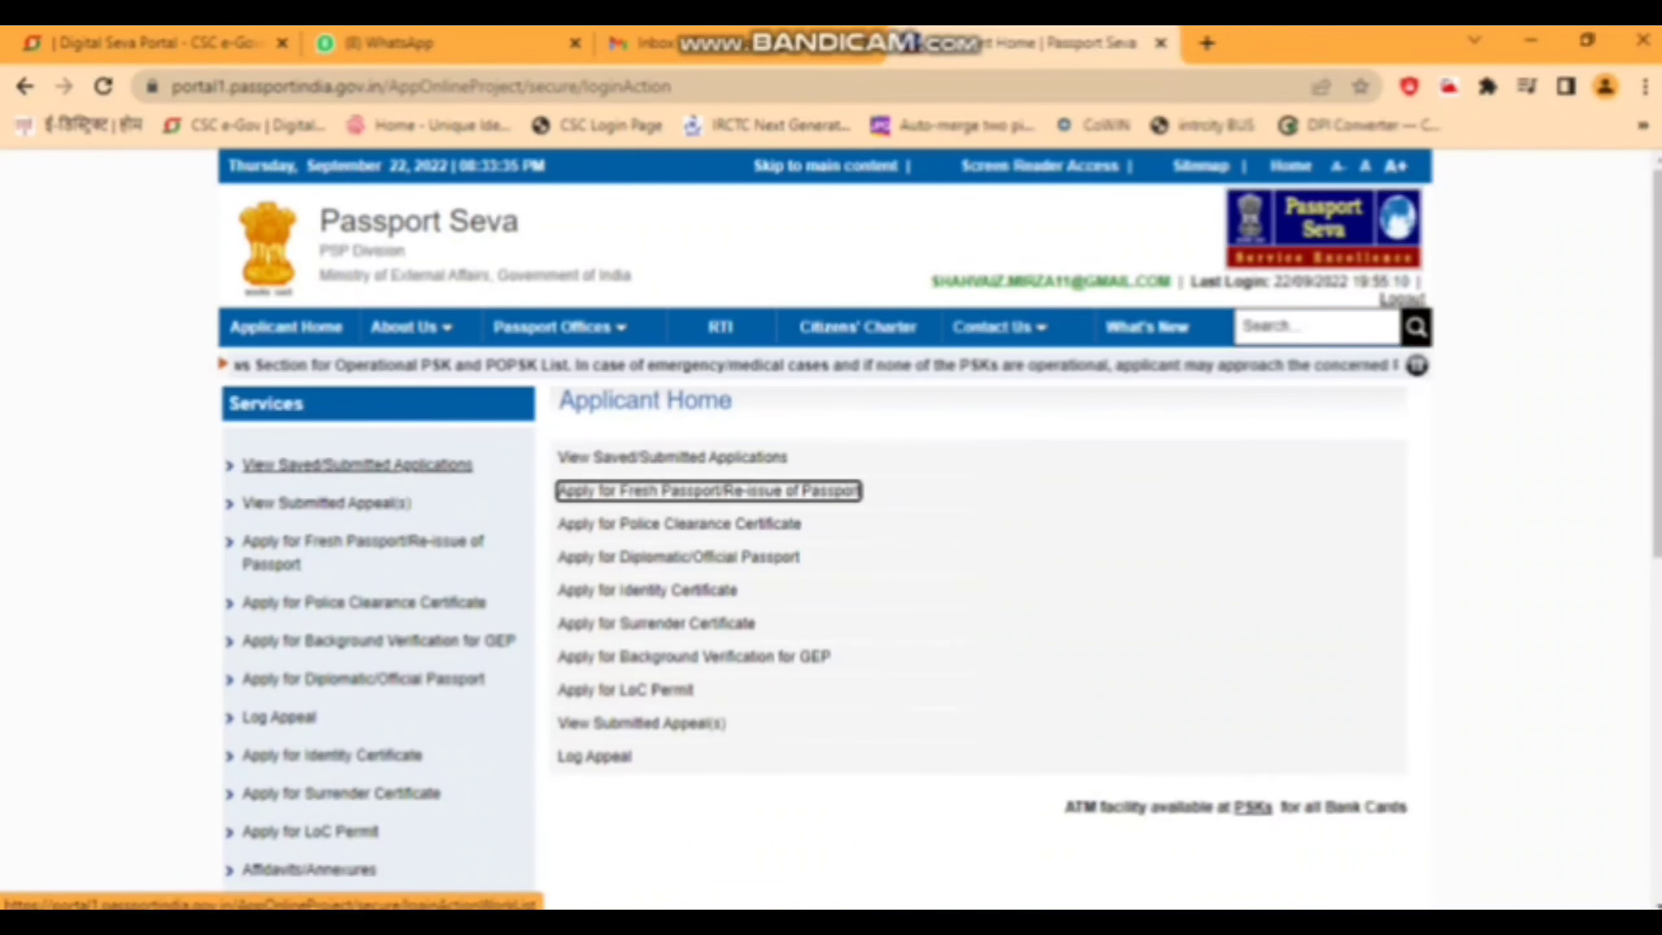
- Select the third saved application and retrieve its partially saved form
click(357, 465)
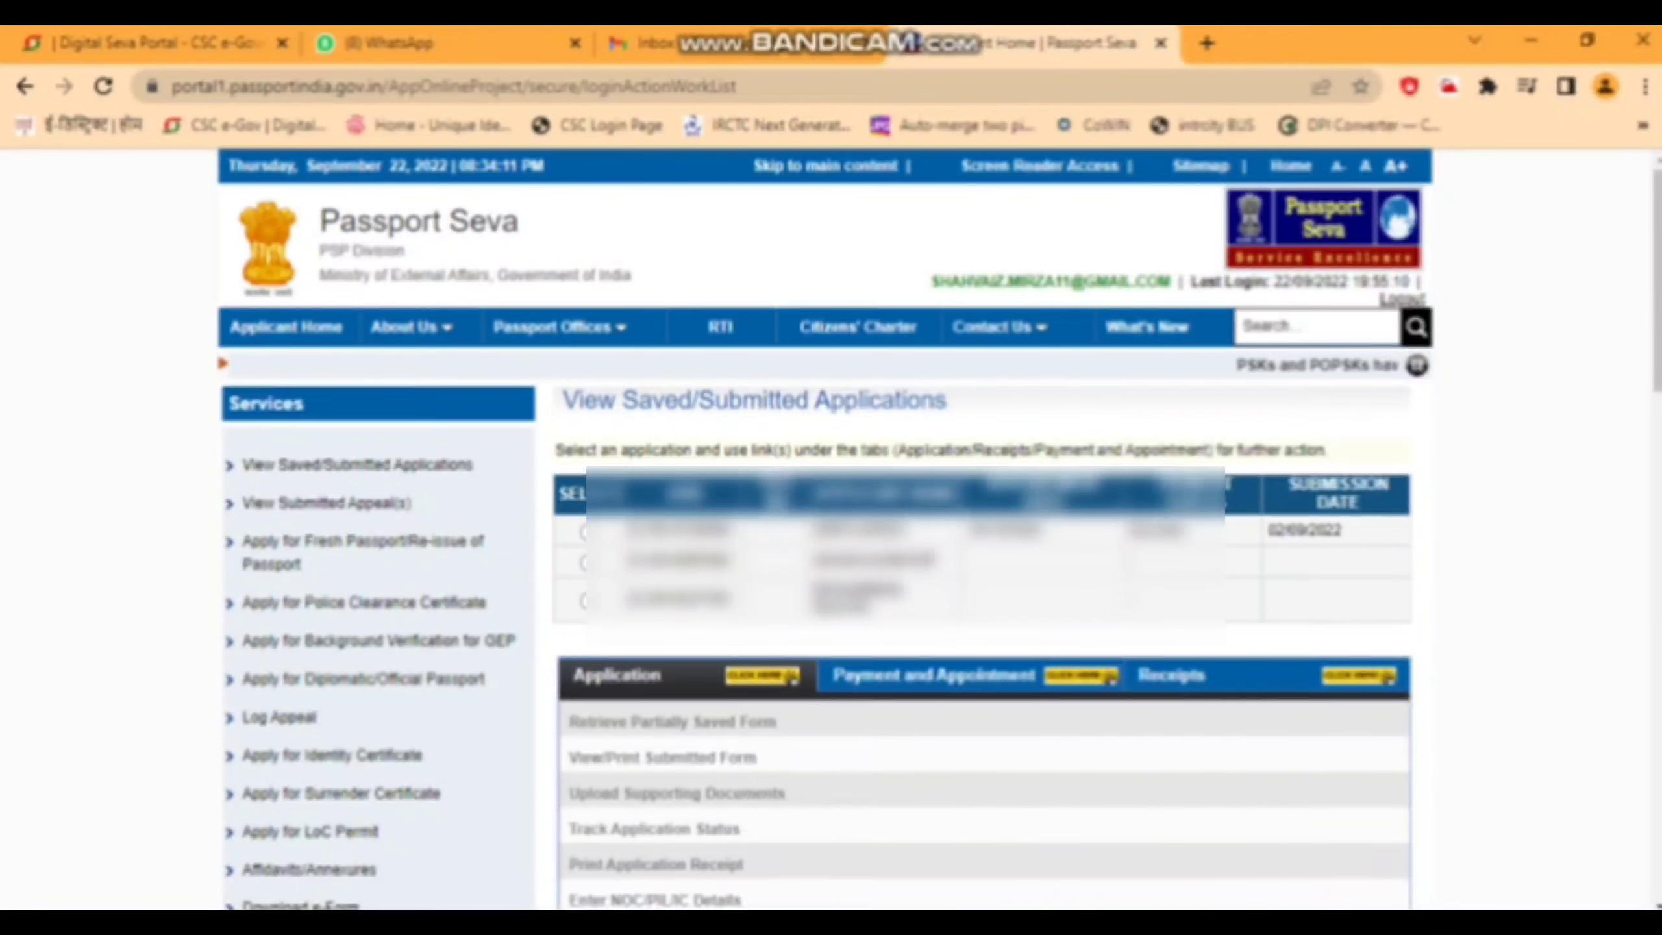
click(587, 601)
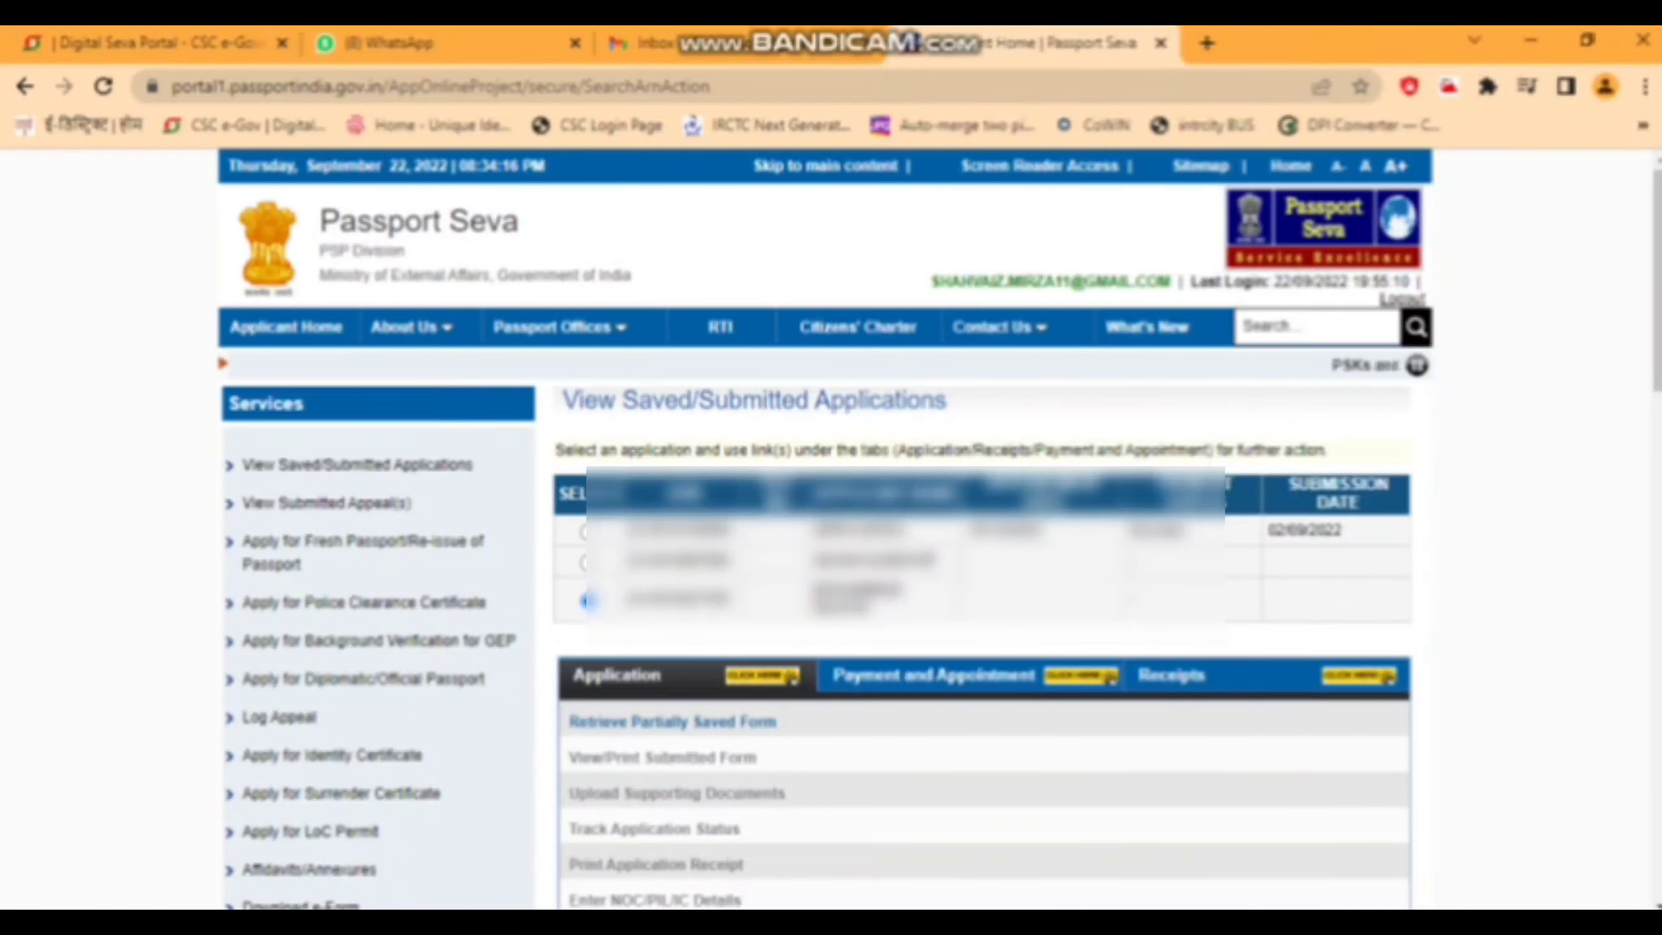
scroll(938, 528, down, 1)
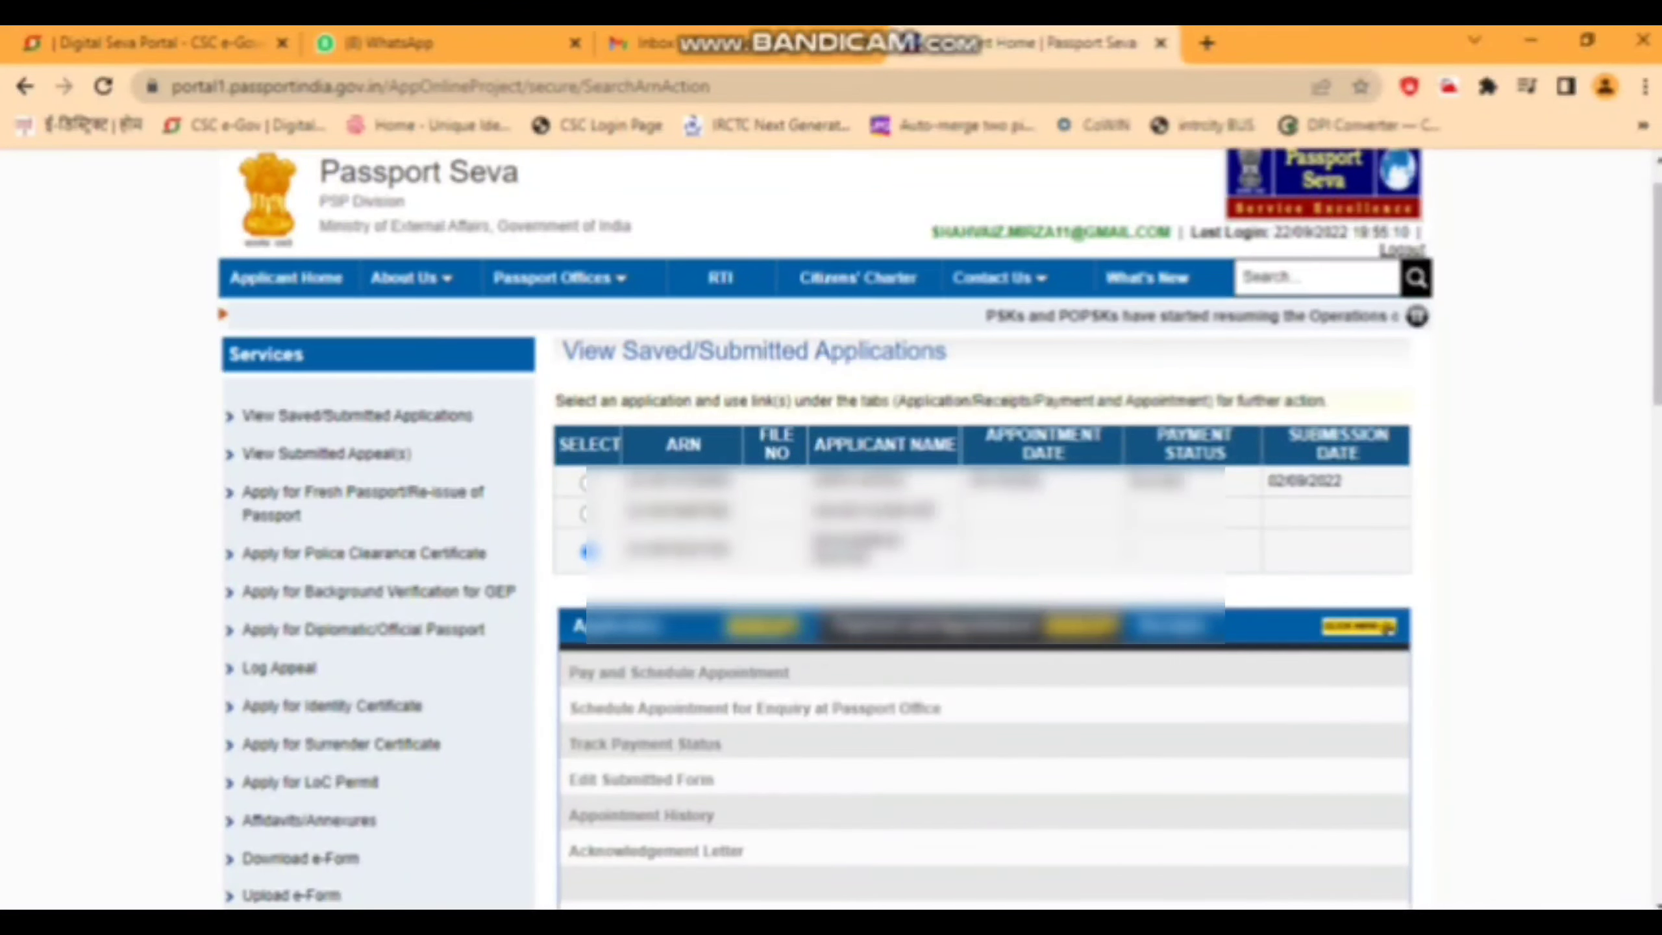
click(576, 627)
click(753, 673)
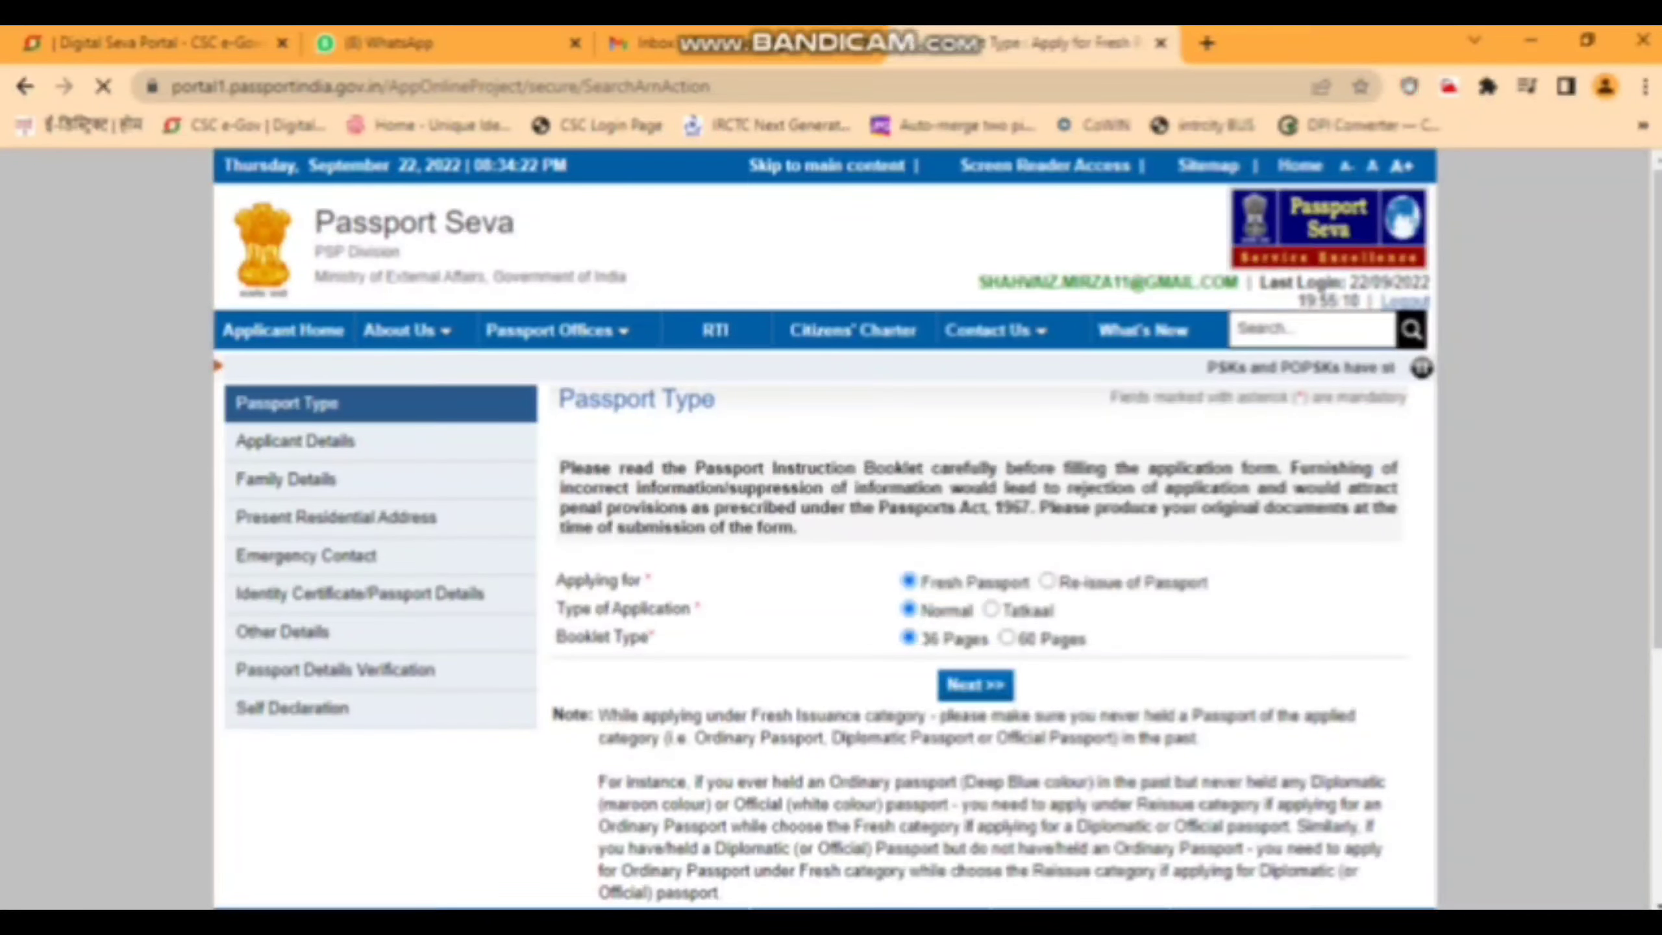
- Advance through the saved Applicant, Family, Address, Emergency Contact and later steps to Self Declaration
click(975, 685)
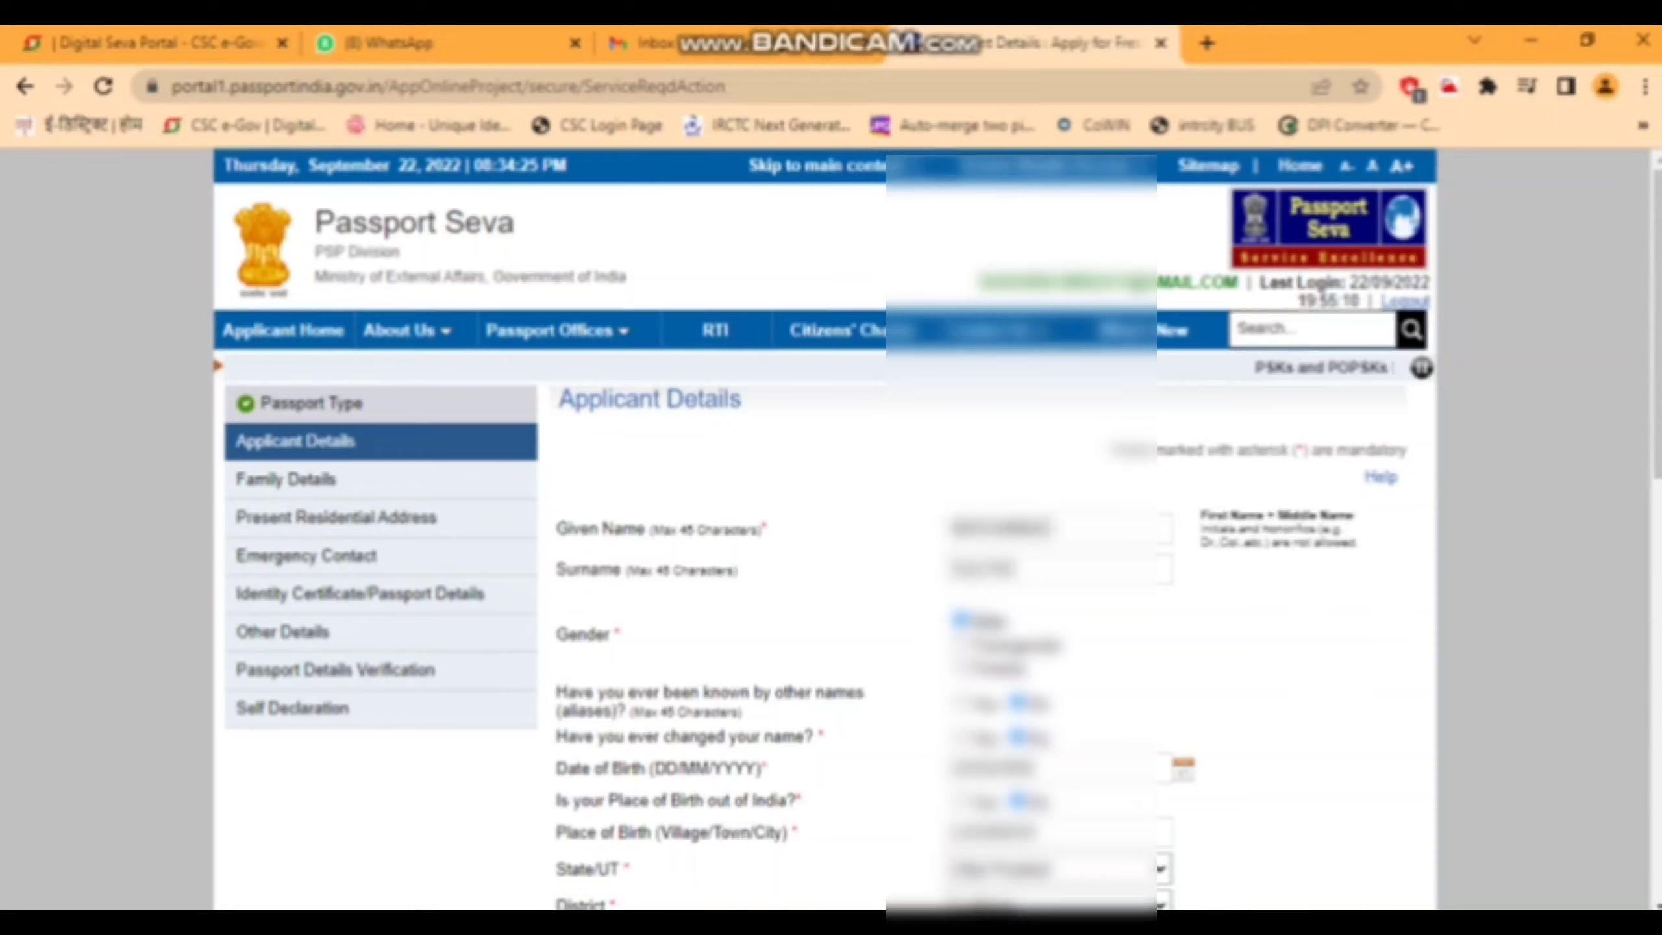
scroll(831, 530, down, 10)
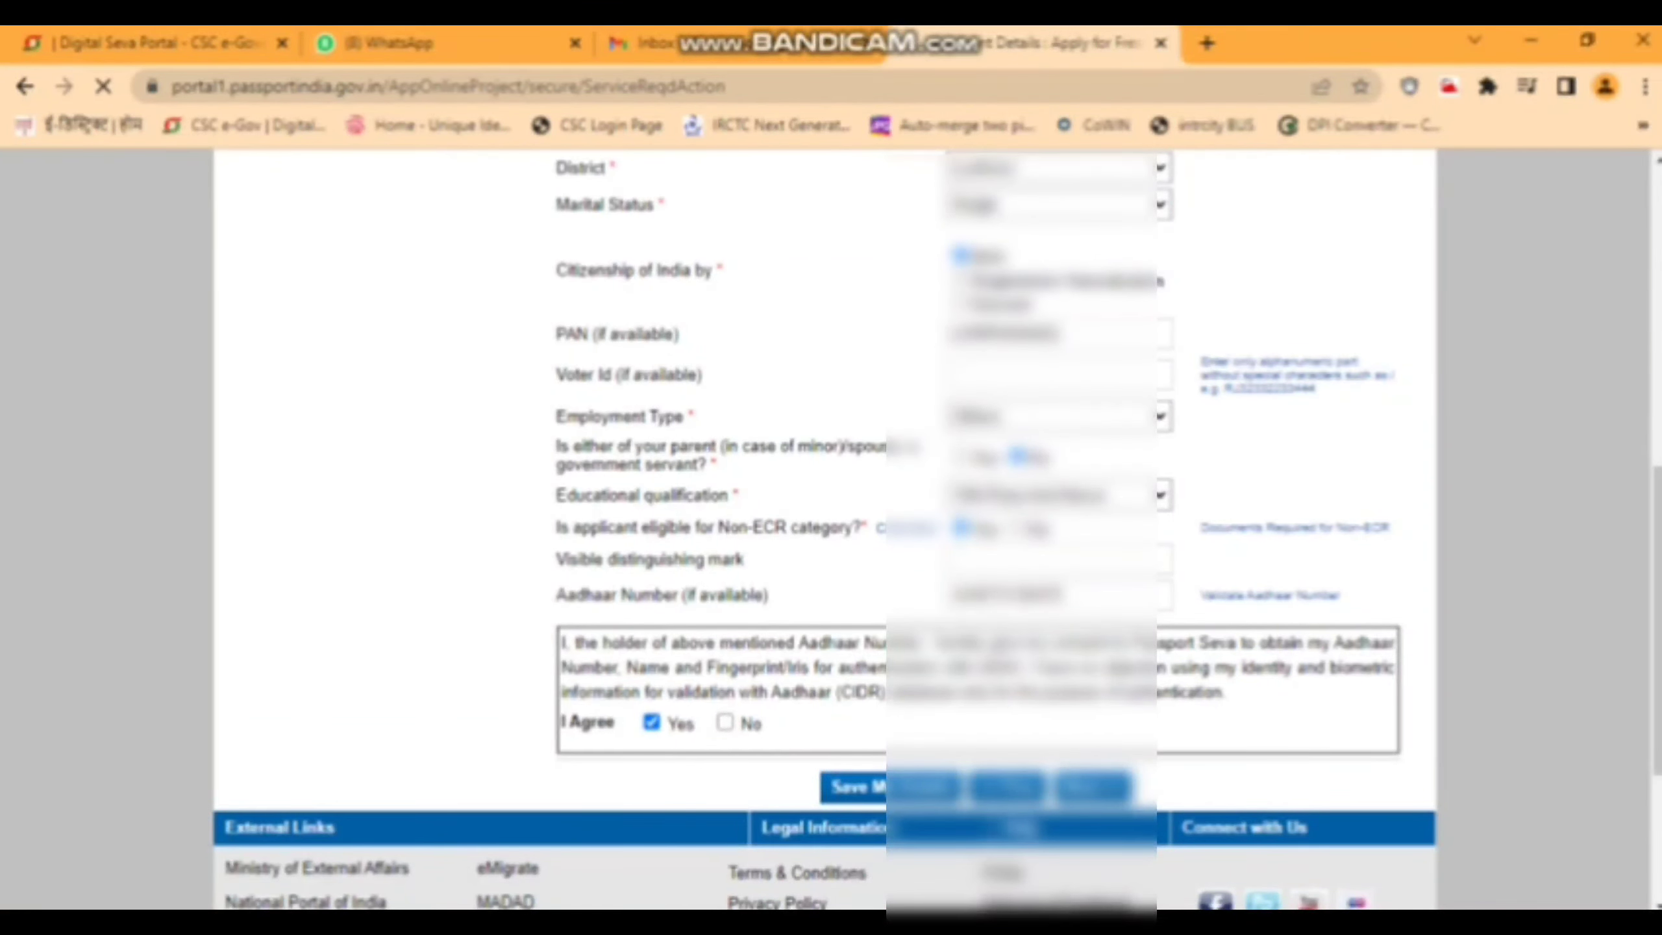
key(Return)
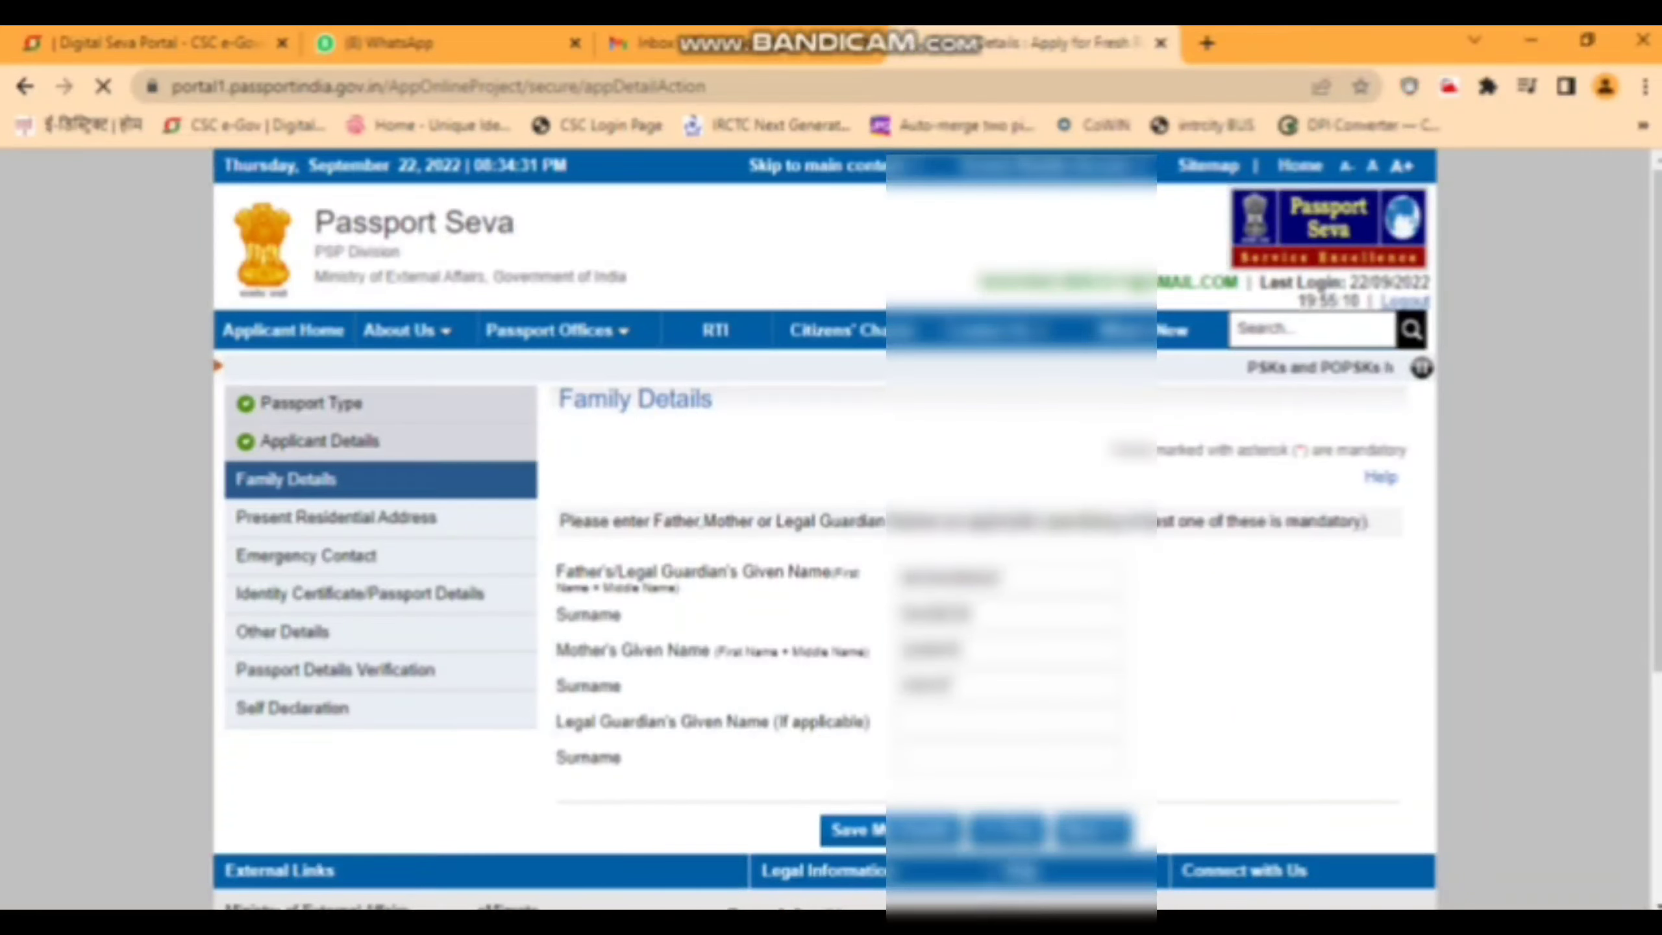
scroll(824, 524, down, 10)
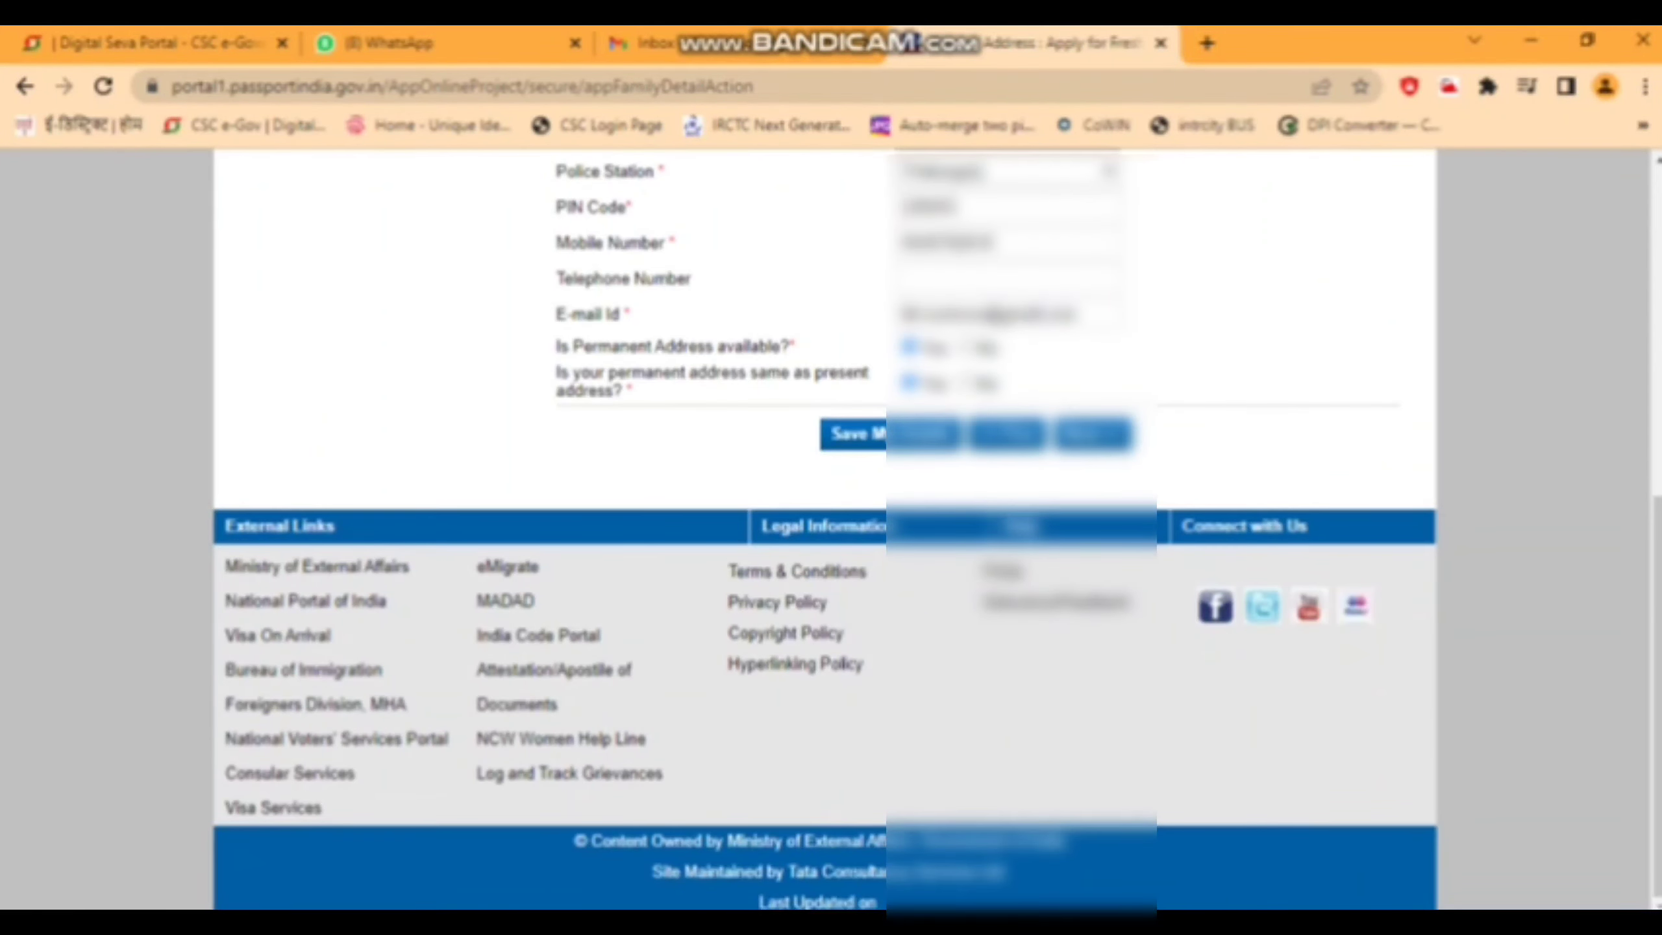
key(Return)
key(Return)
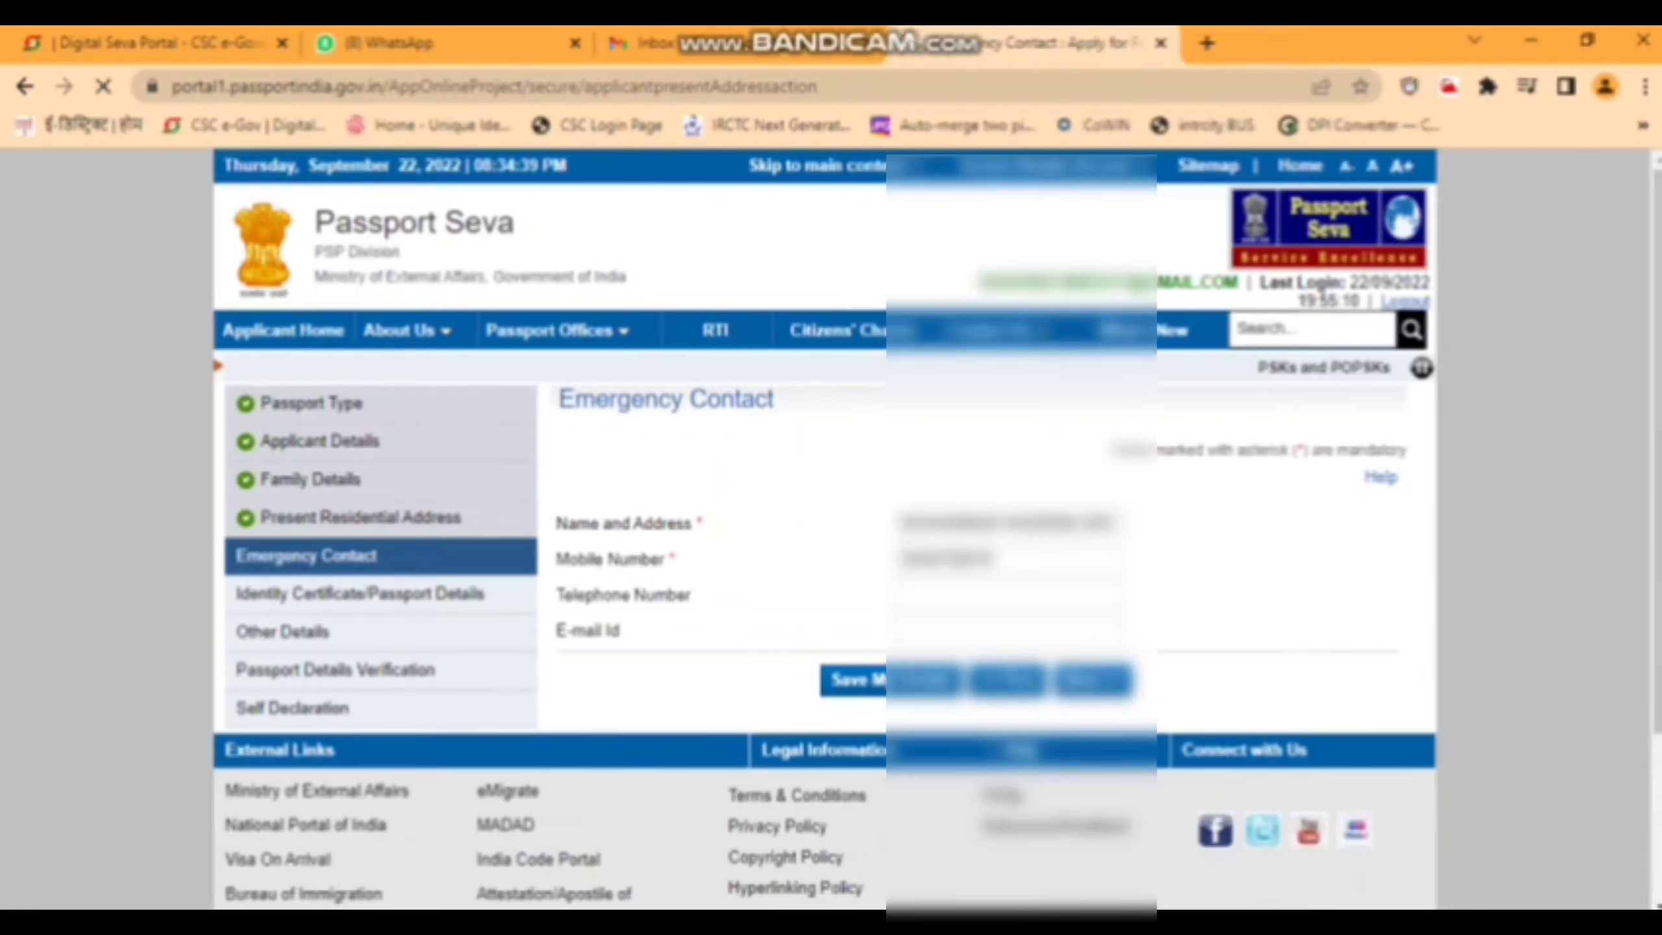
key(Return)
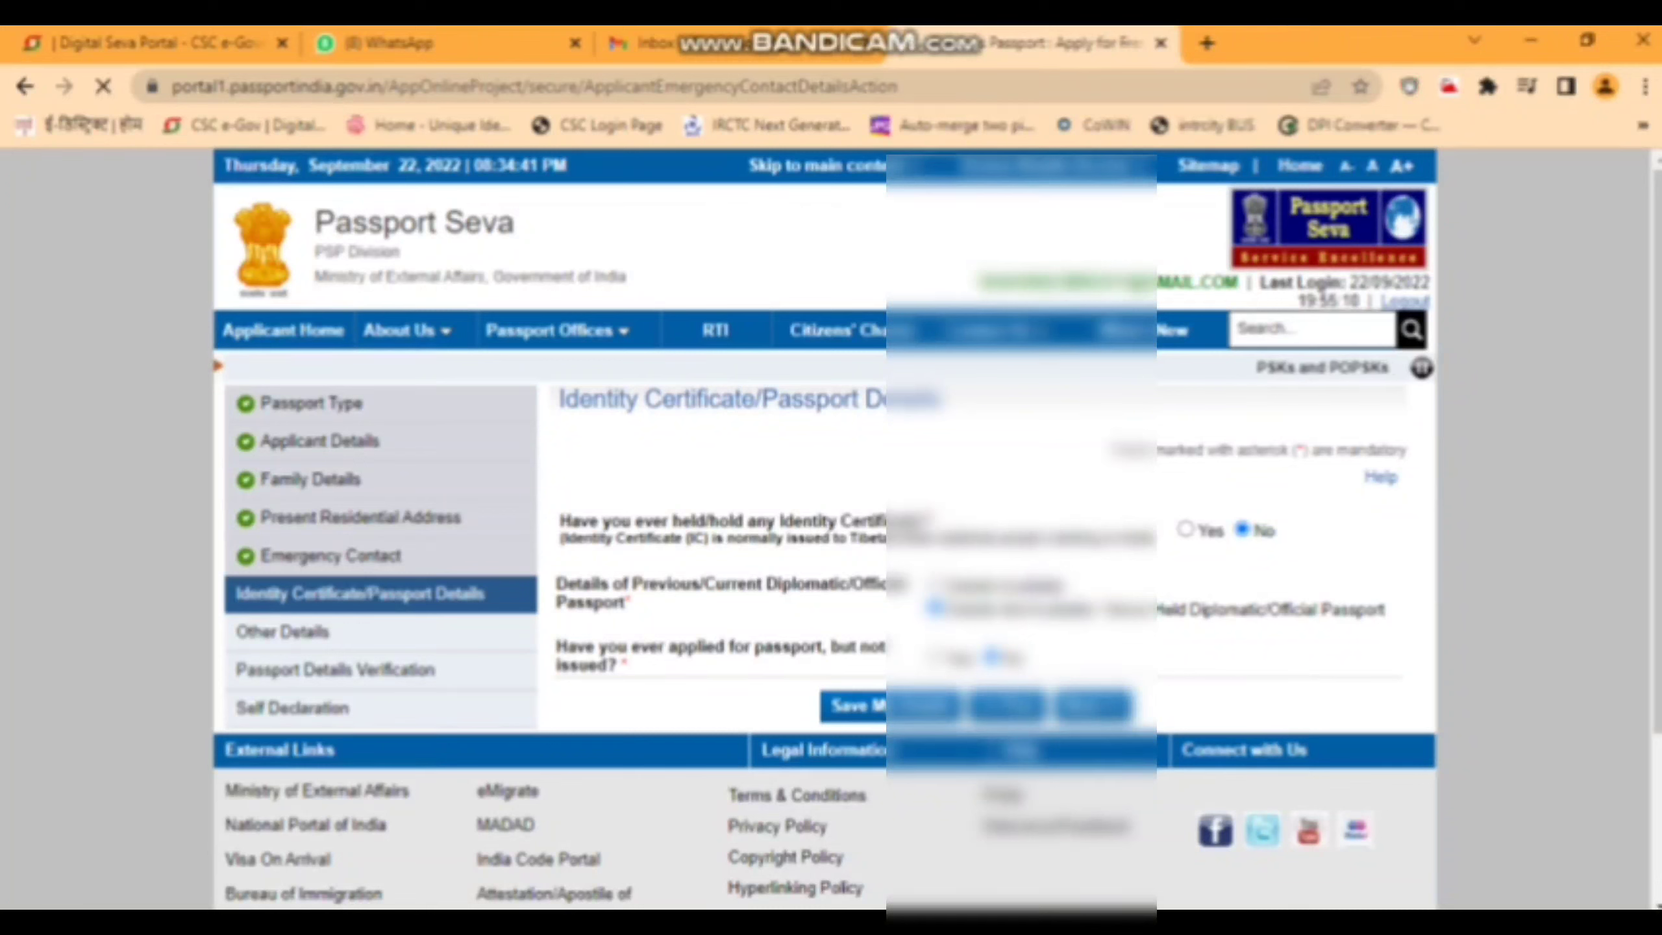
scroll(831, 524, down, 7)
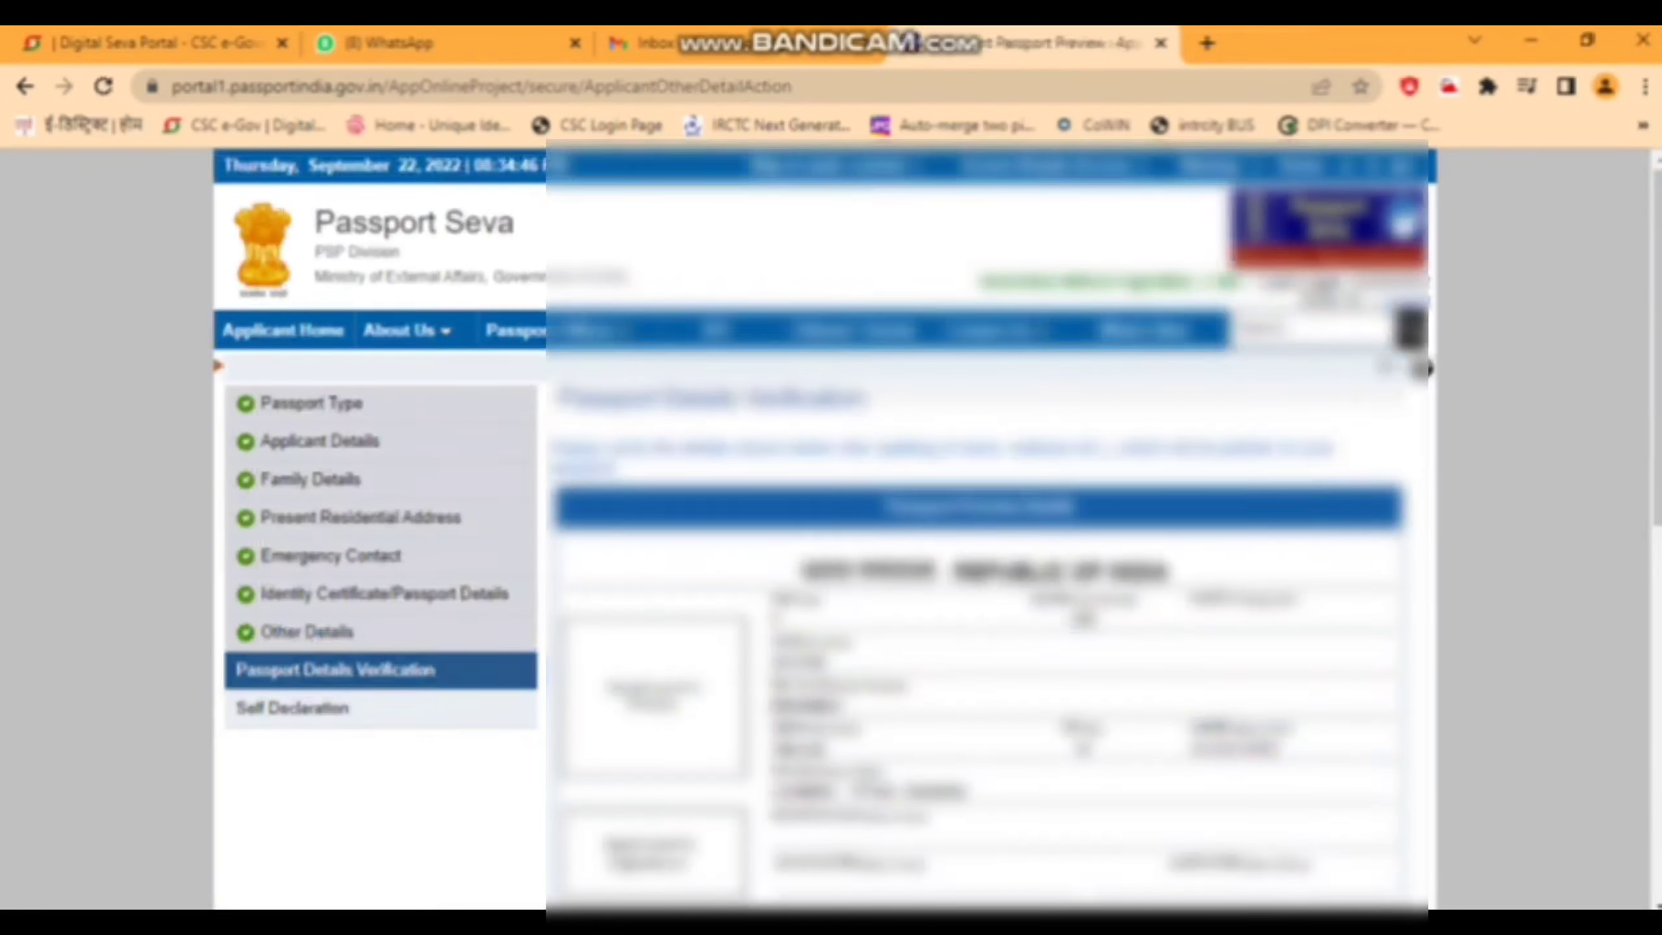
scroll(831, 524, down, 10)
scroll(831, 524, down, 1)
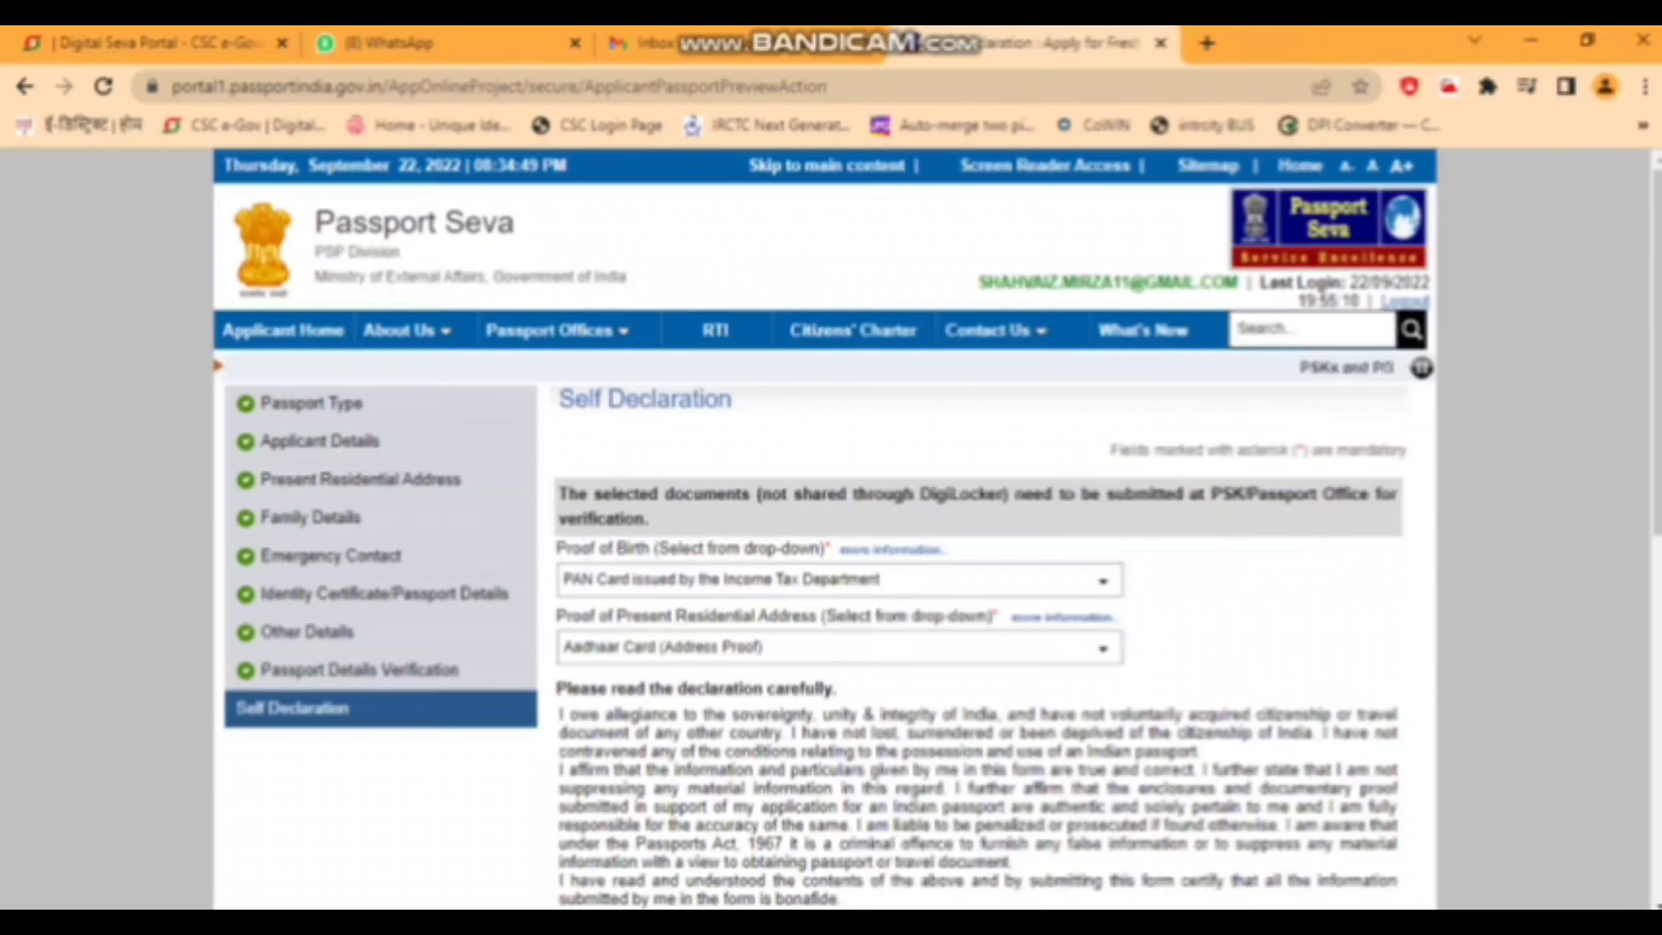
- Agree to the Self Declaration, save, and submit the application to receive the ARN
scroll(831, 523, down, 6)
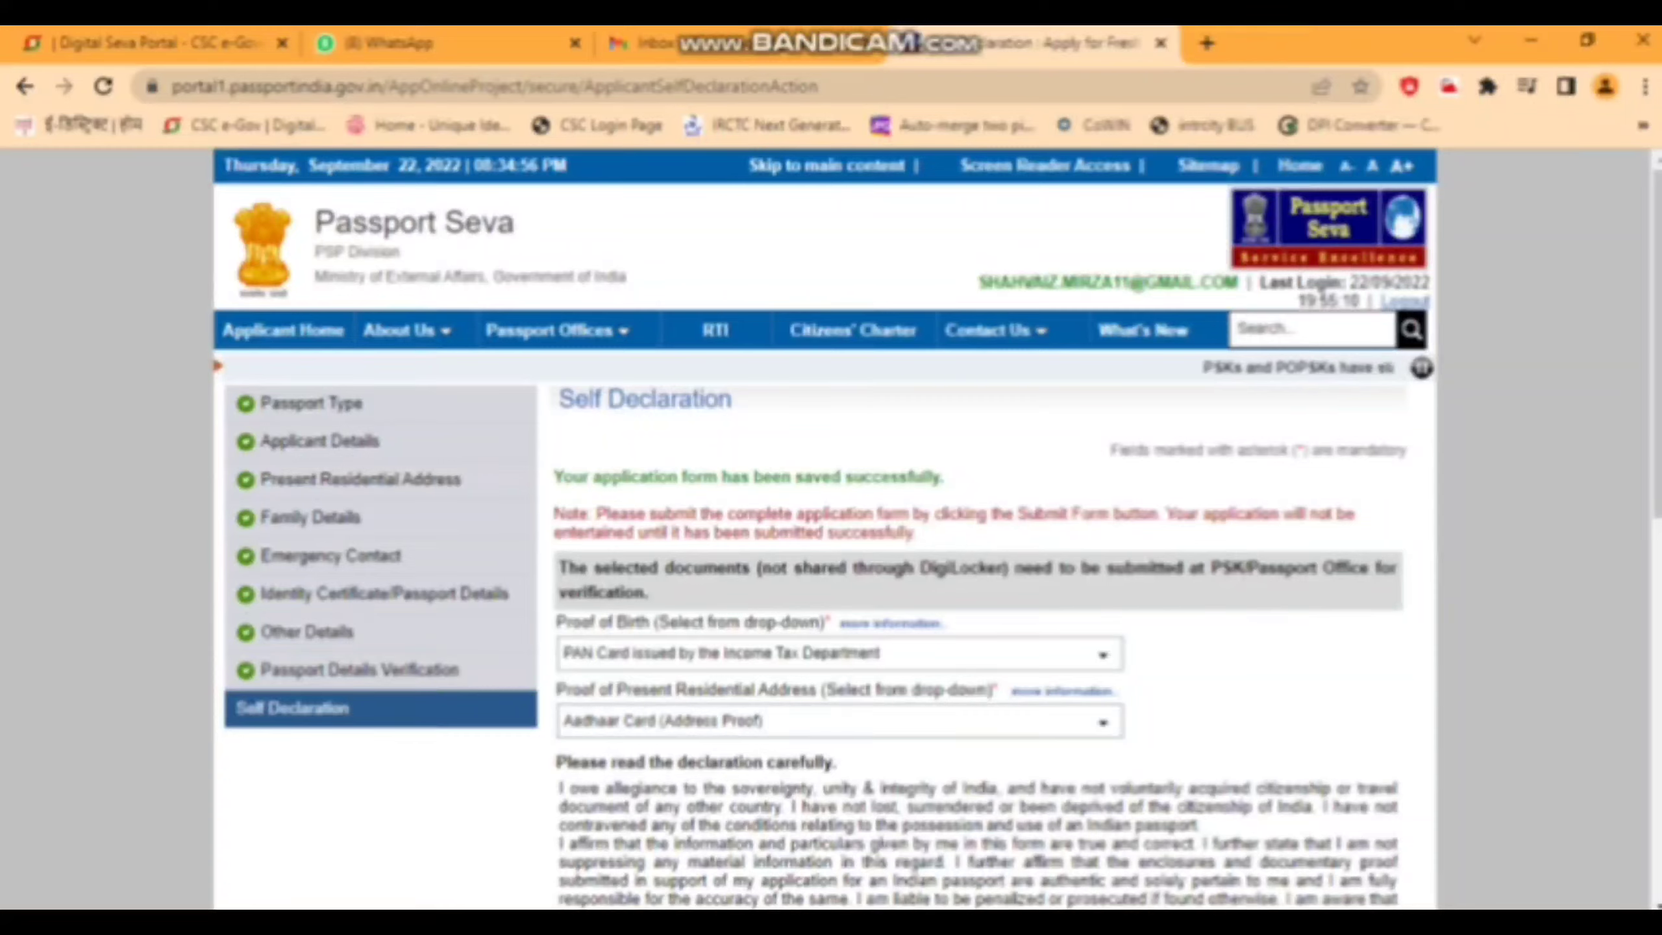
scroll(831, 524, down, 10)
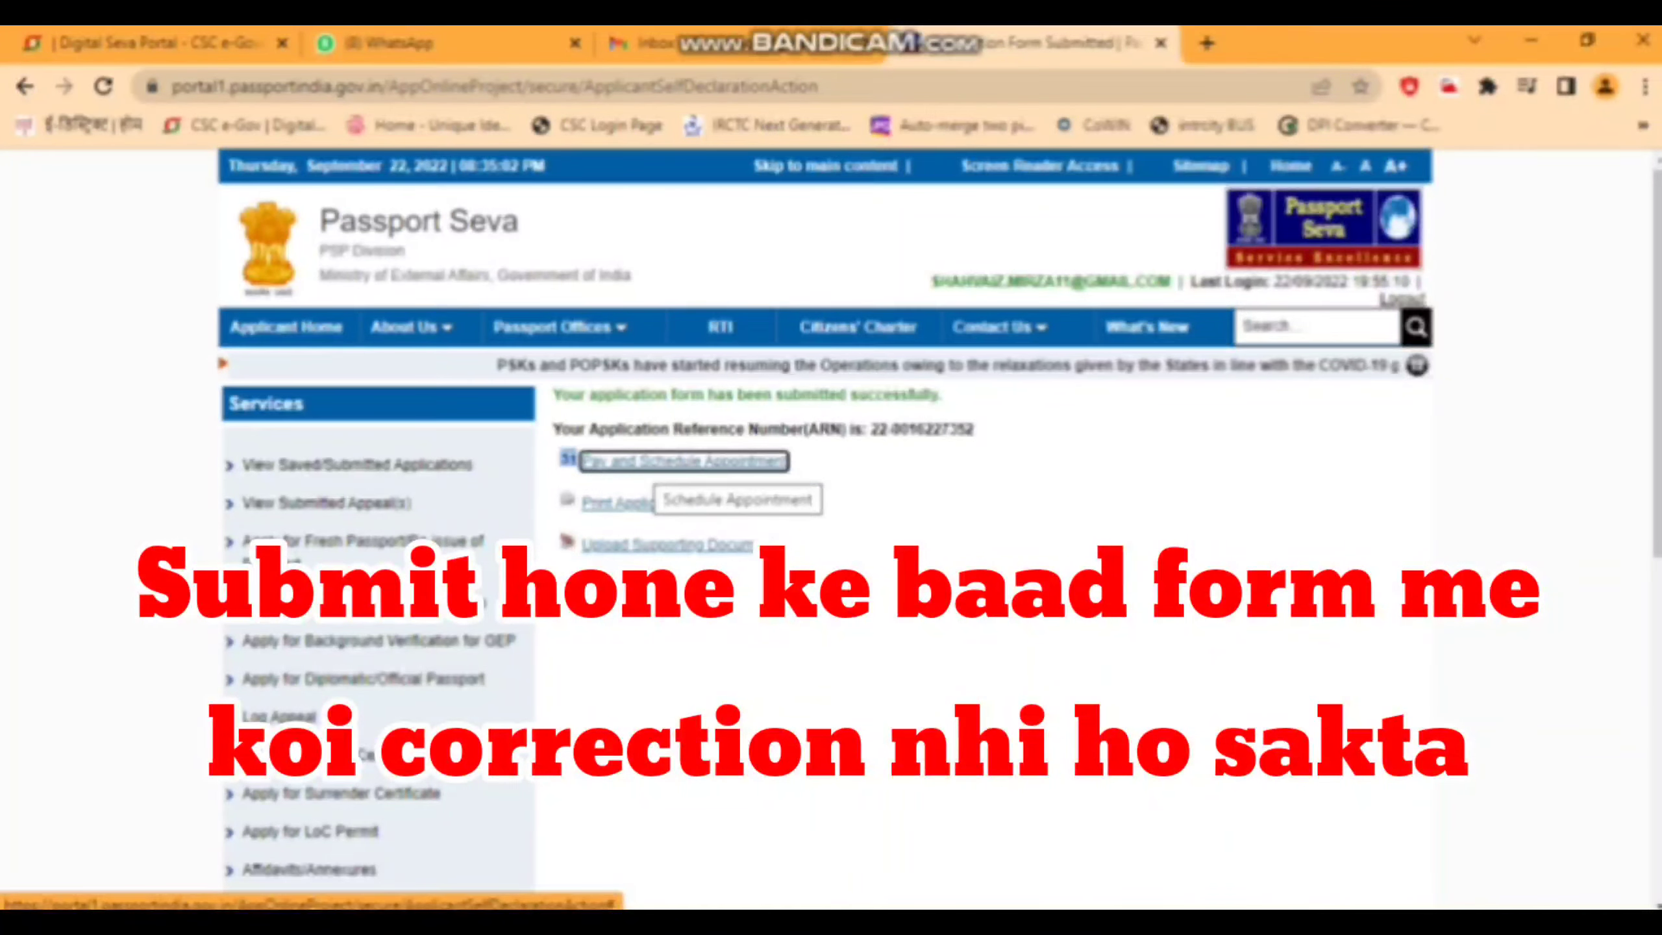
- Begin Pay and Schedule Appointment, choose PSK Lucknow as location and submit the captcha
click(654, 466)
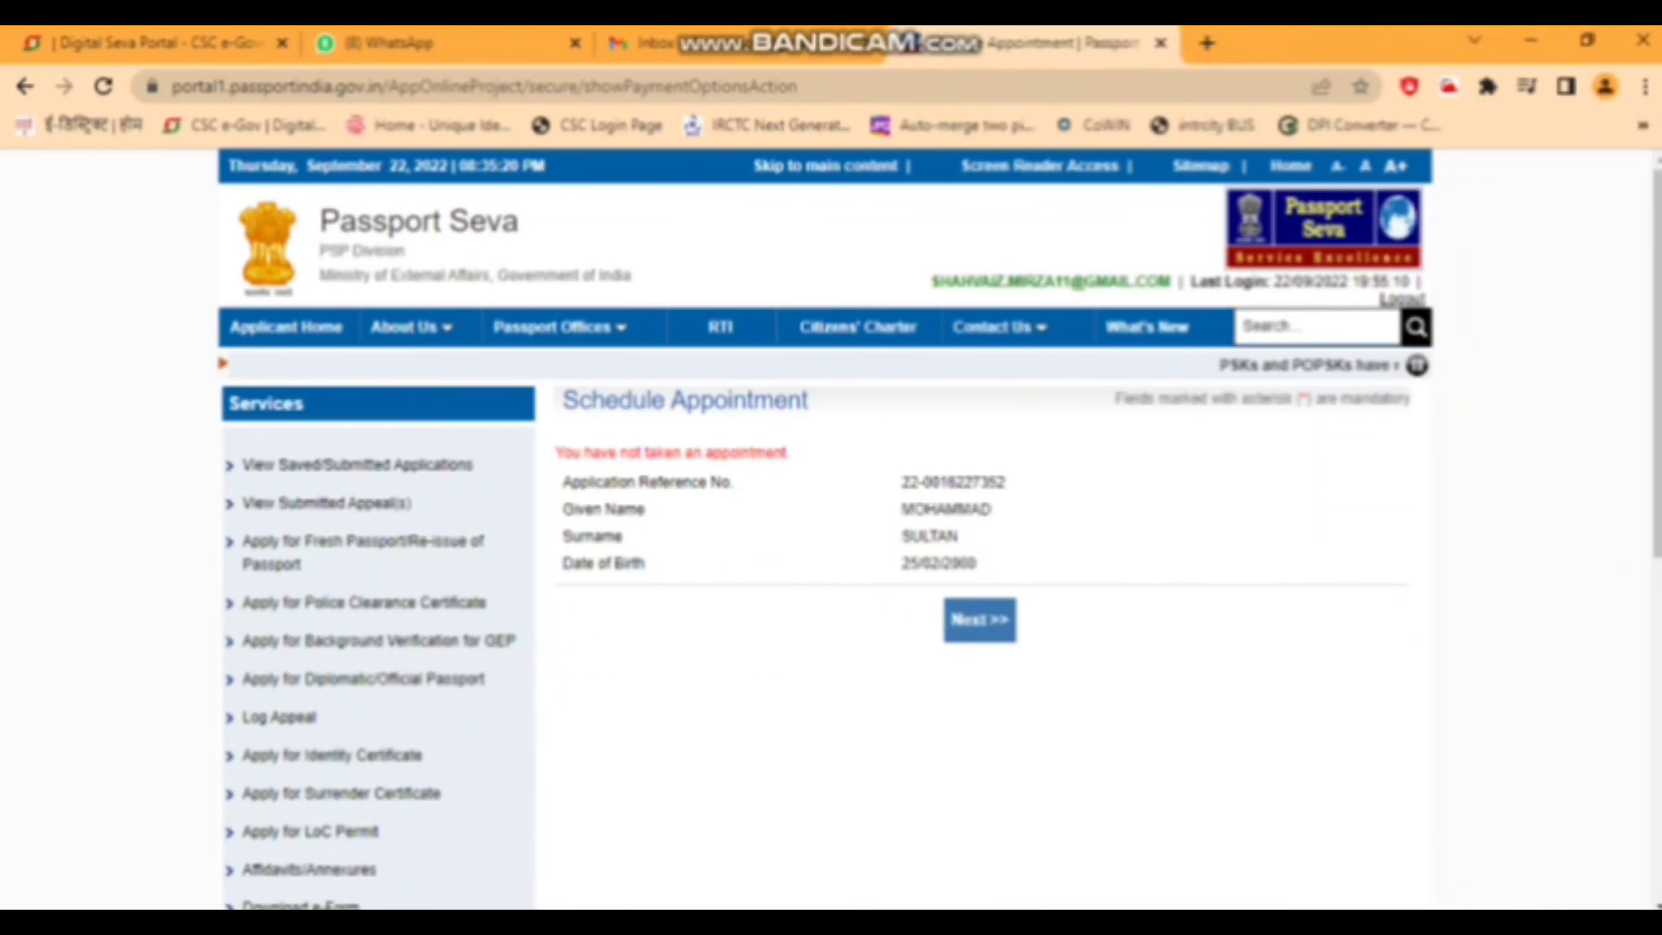
scroll(831, 524, down, 4)
scroll(831, 524, down, 15)
click(887, 393)
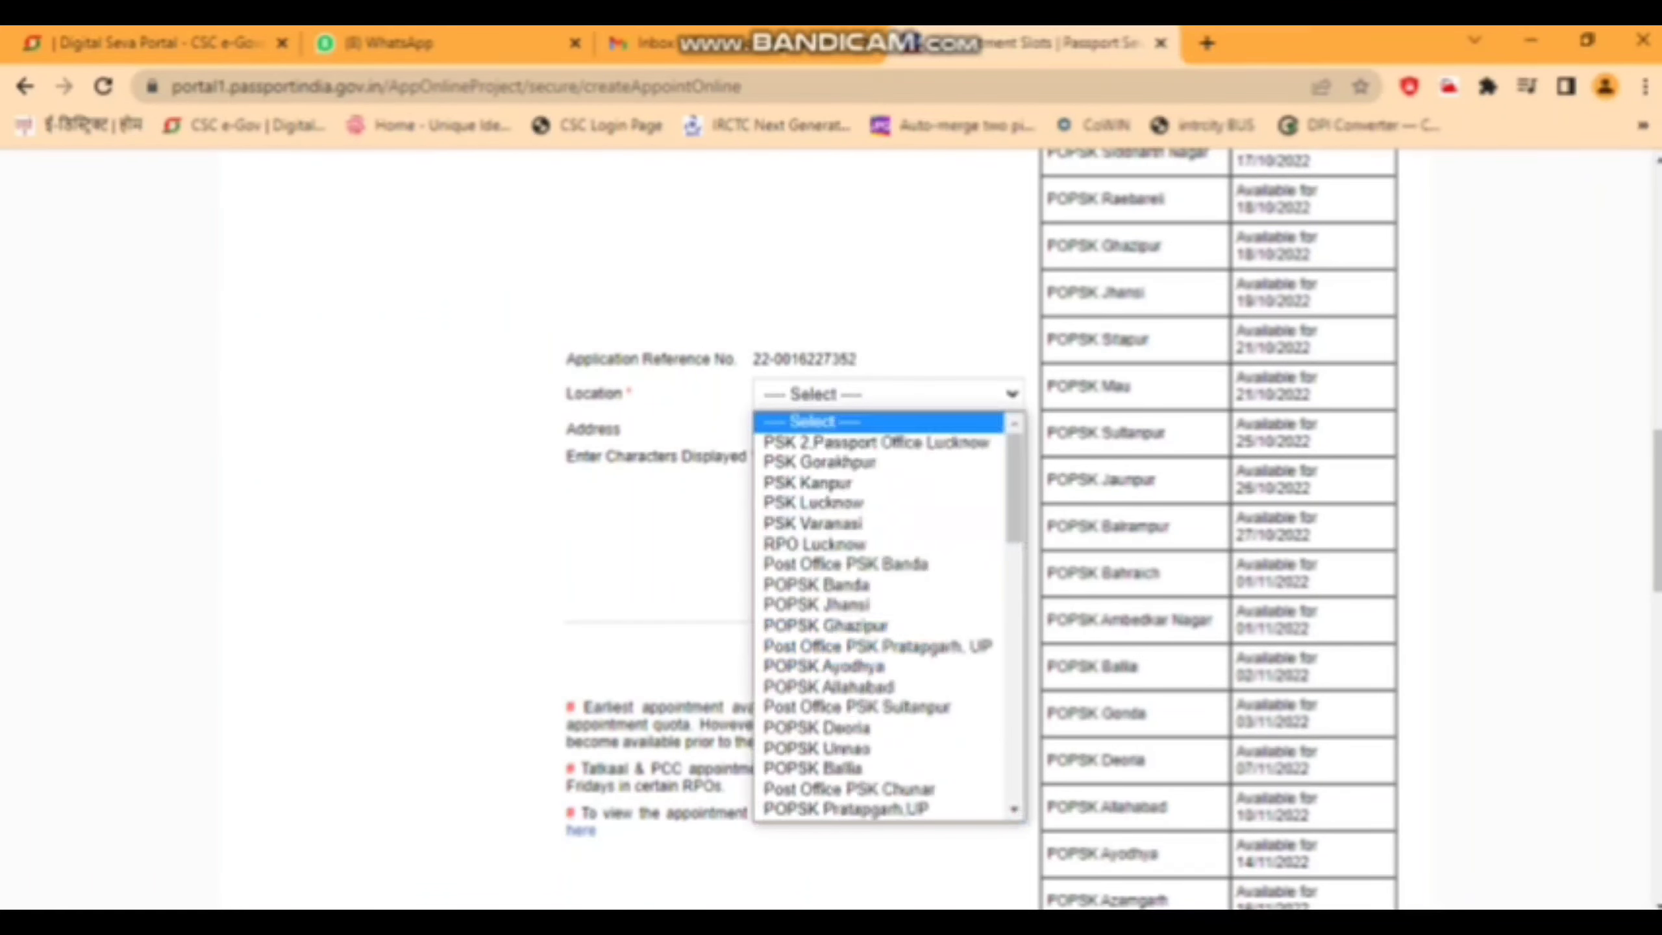
click(813, 503)
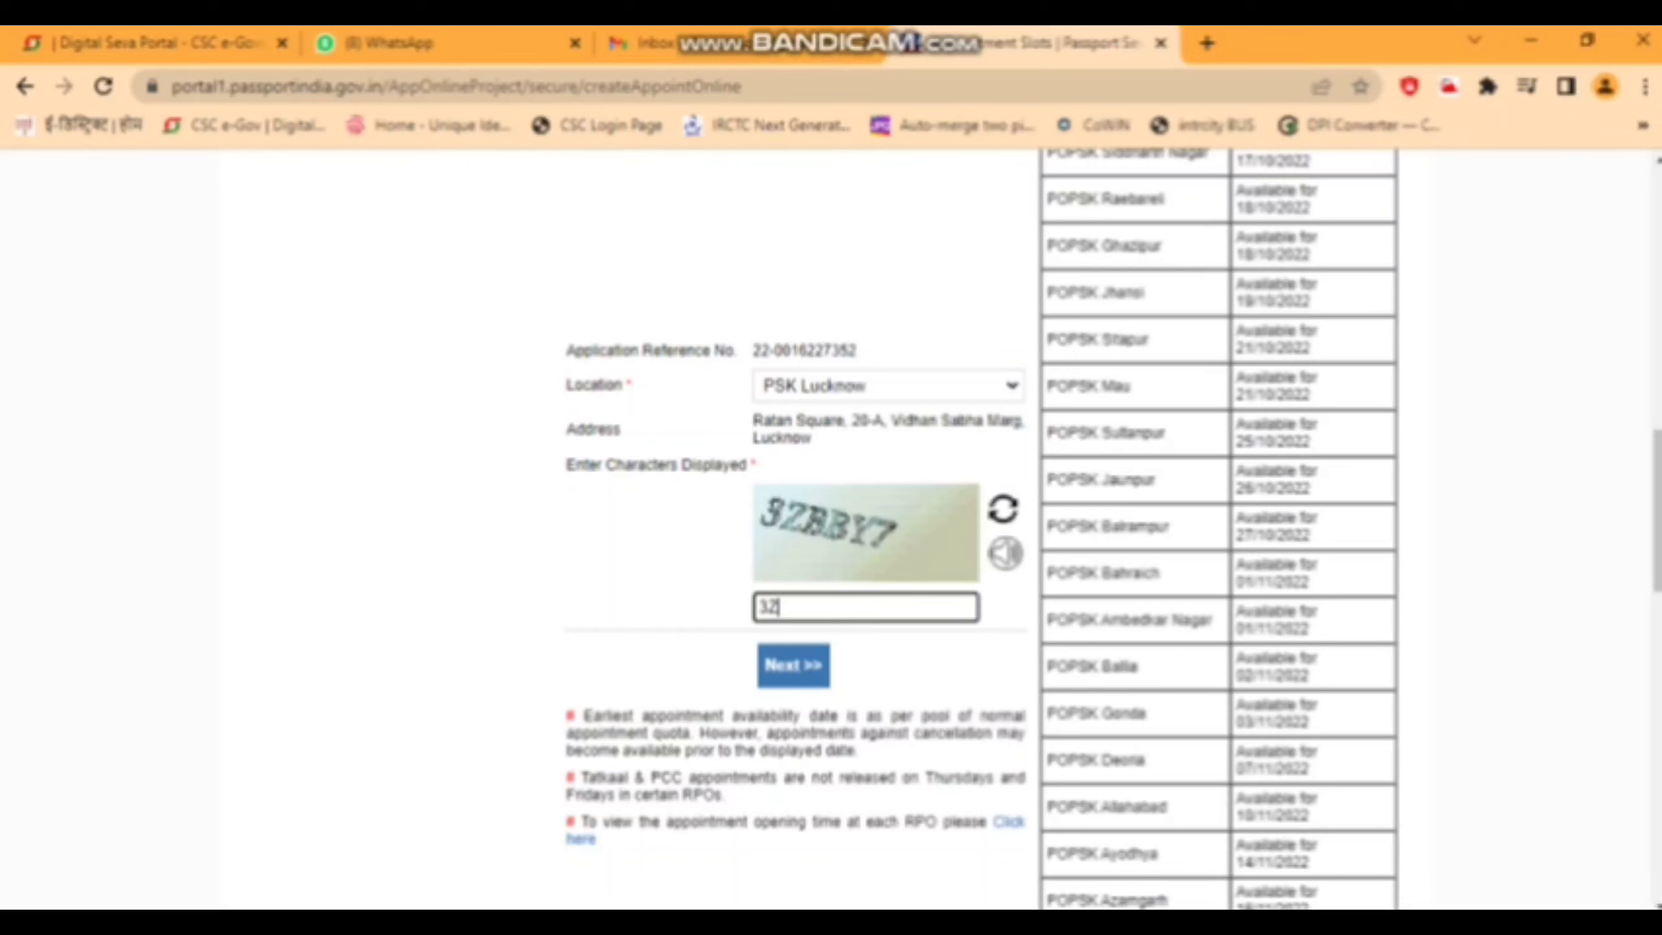
text(BBY7)
key(Return)
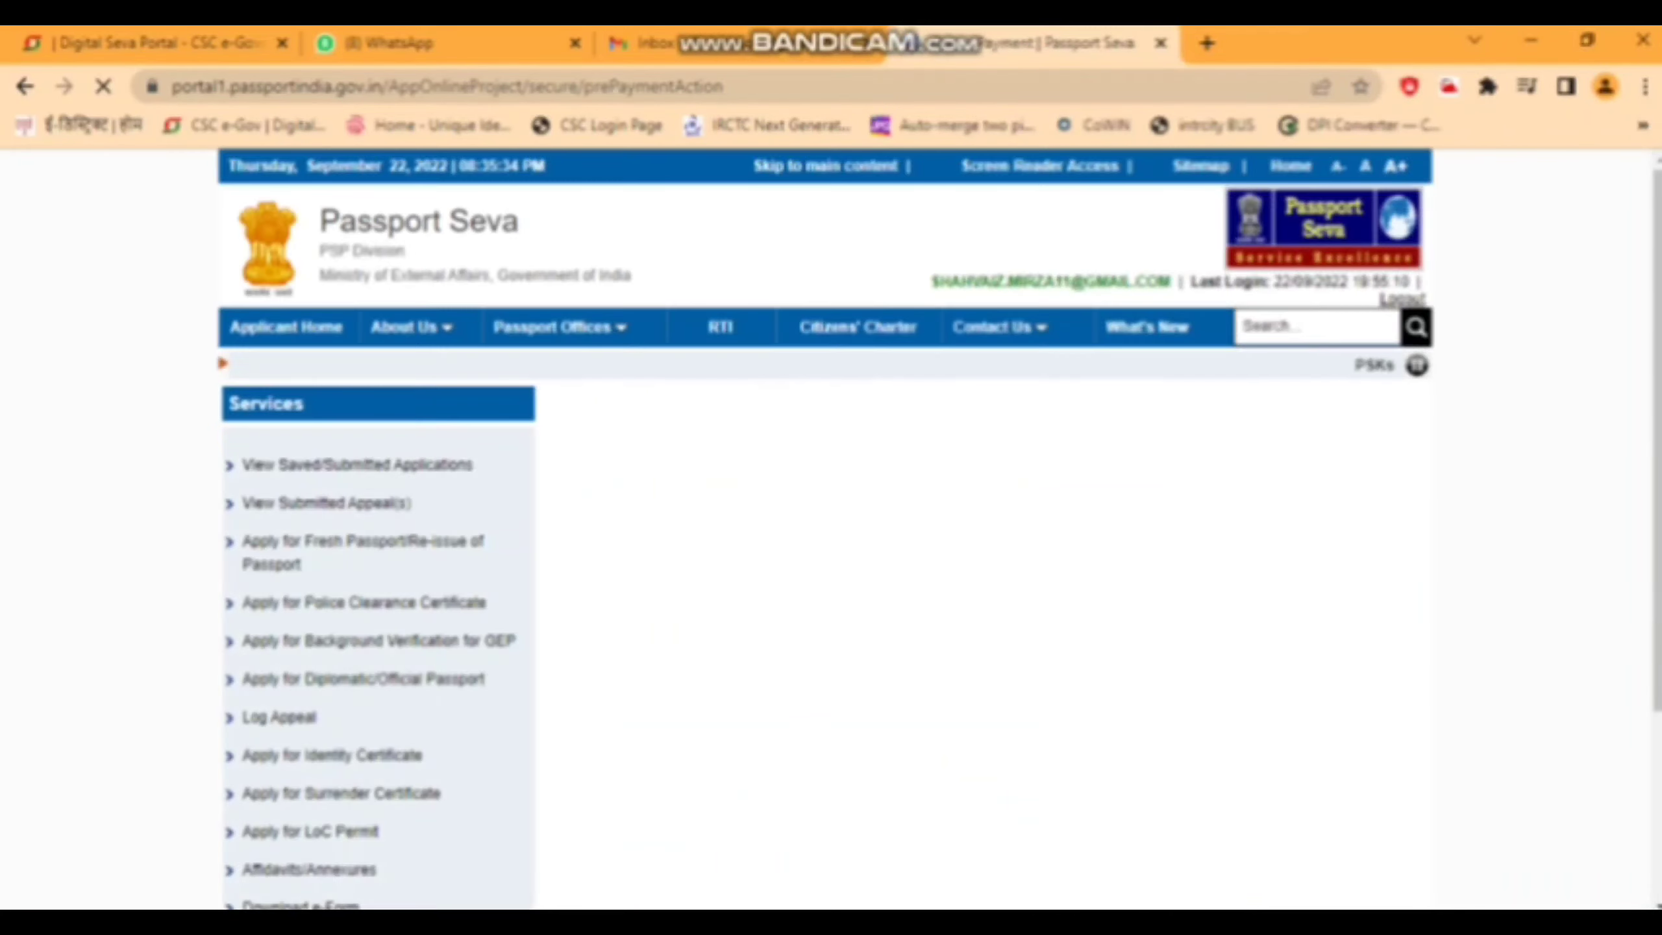
- Change the appointment date to 14 November 2022 and confirm the ₹1500 Pay and Book request
scroll(938, 530, down, 2)
scroll(938, 529, down, 2)
click(863, 519)
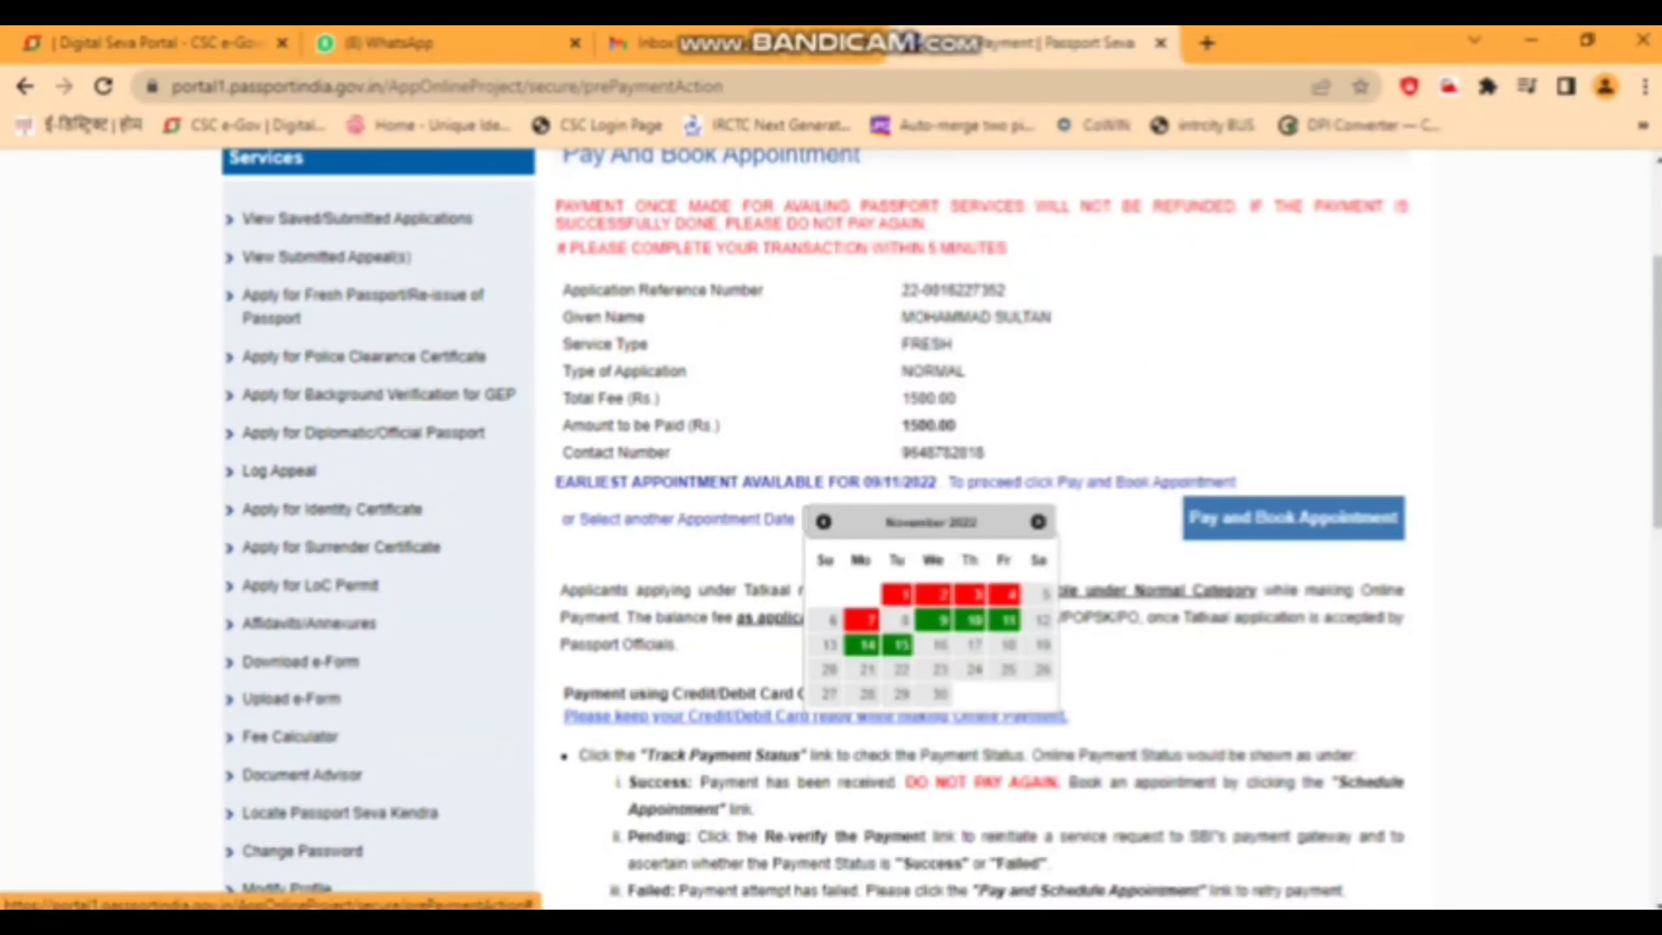
click(866, 645)
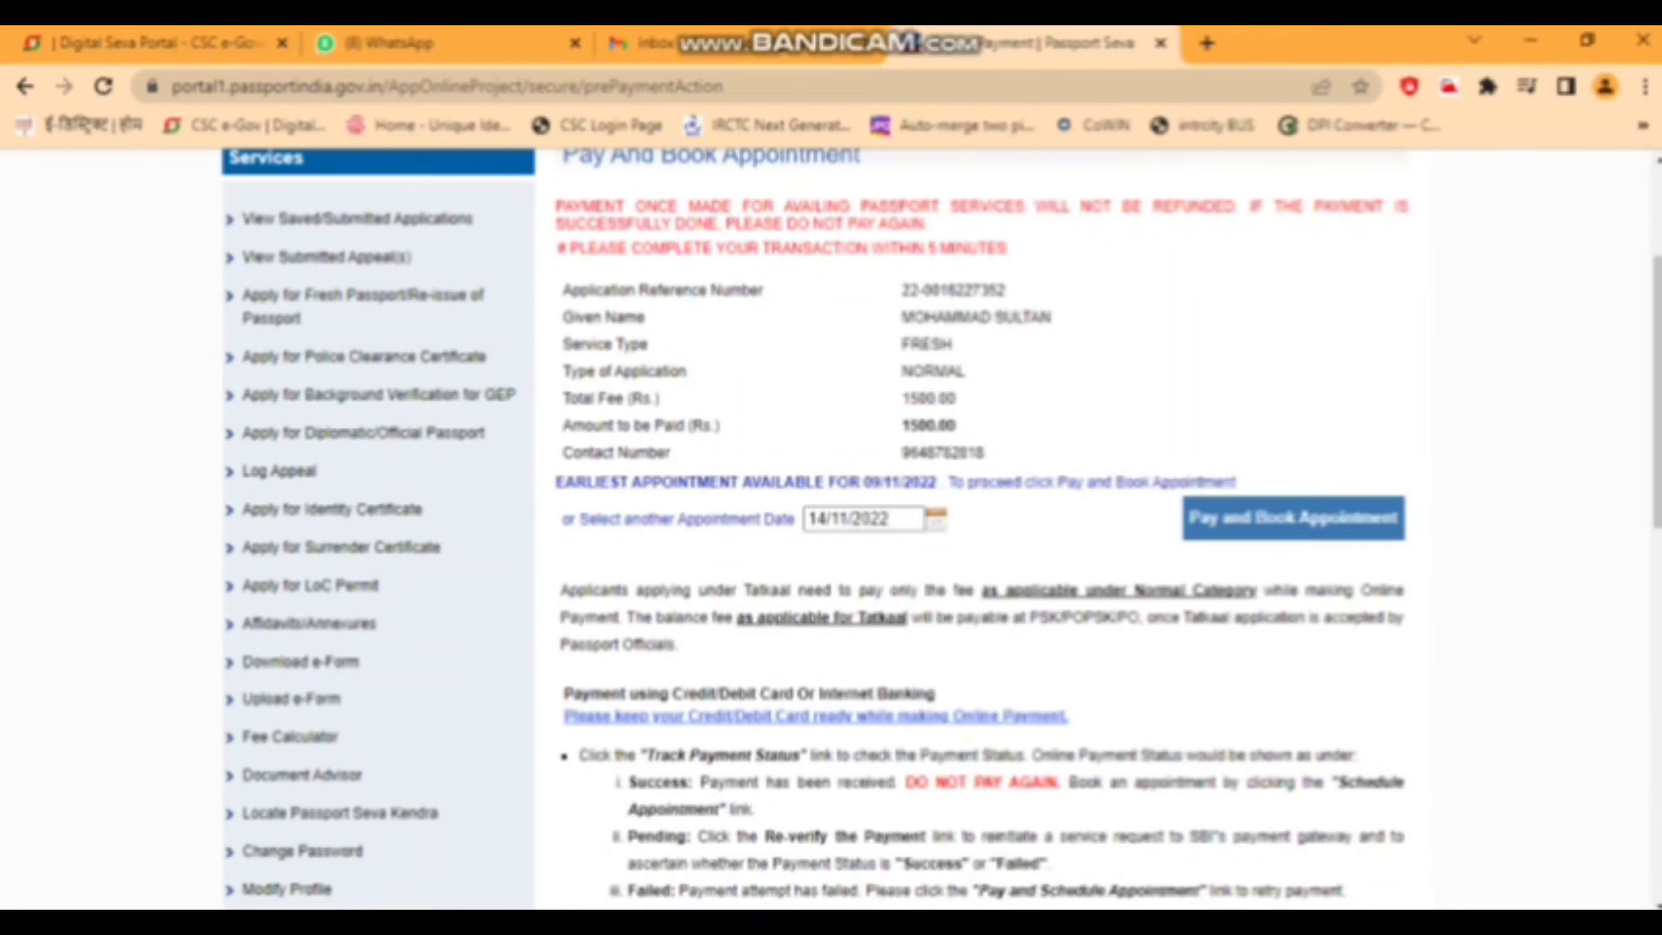
key(Return)
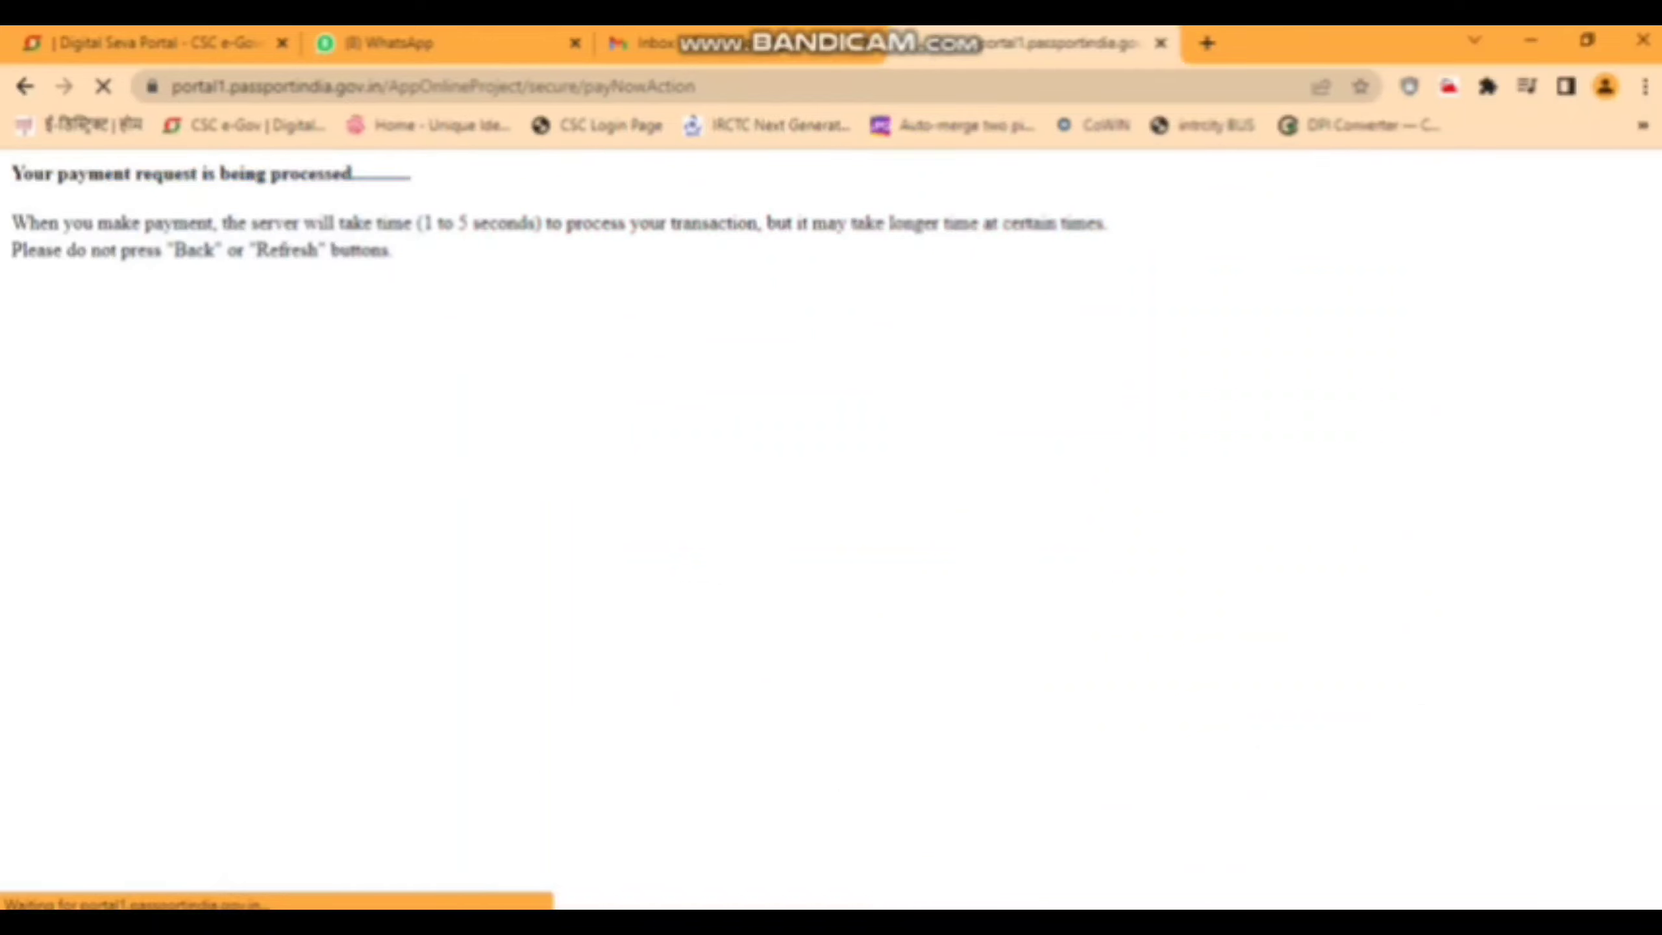
- Choose card payment on SBIePay to reach the empty card details form
scroll(416, 359, down, 3)
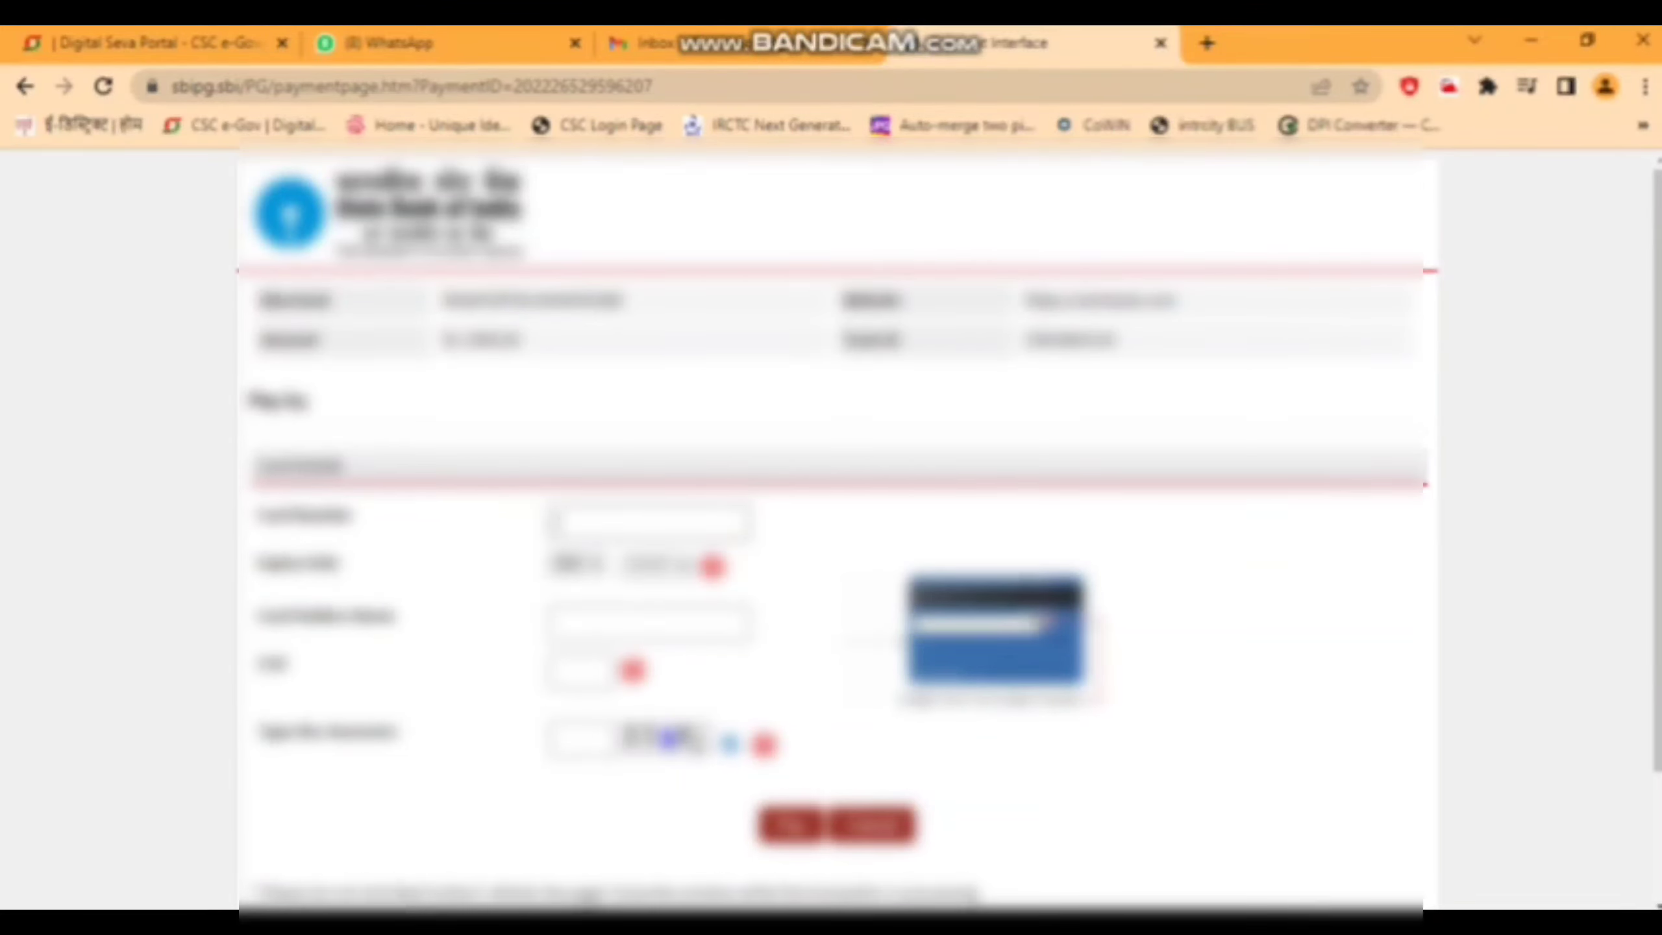
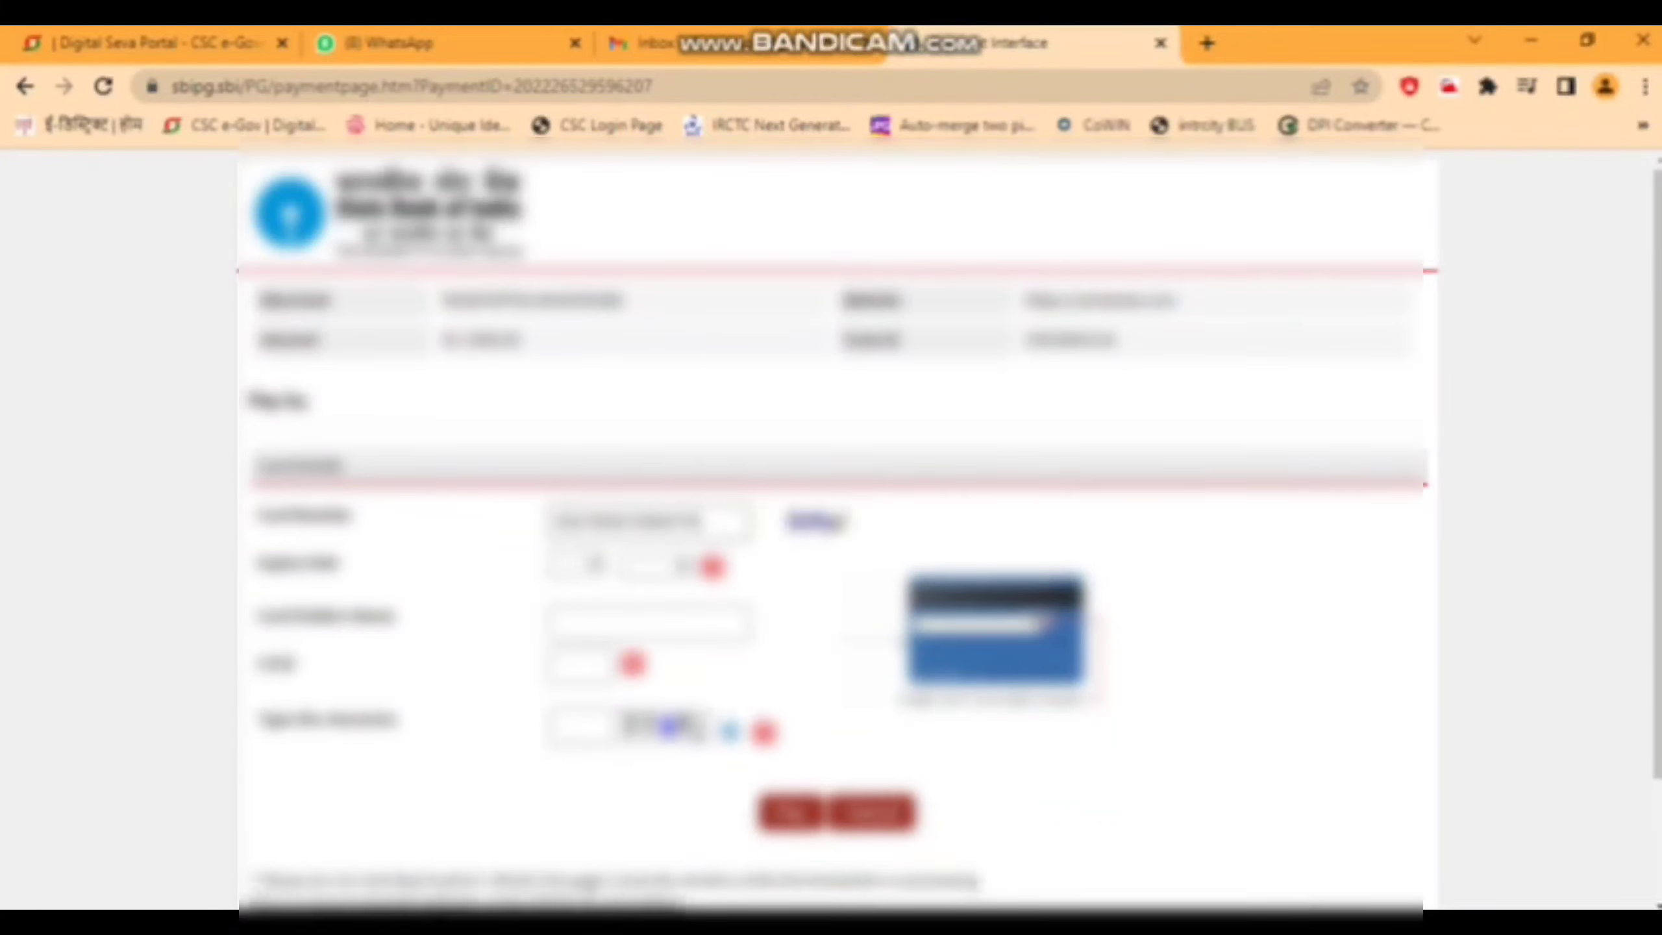
- Enter the card number, expiry month and year, and the cardholder's name
key(Tab)
key(Tab)
key(Tab)
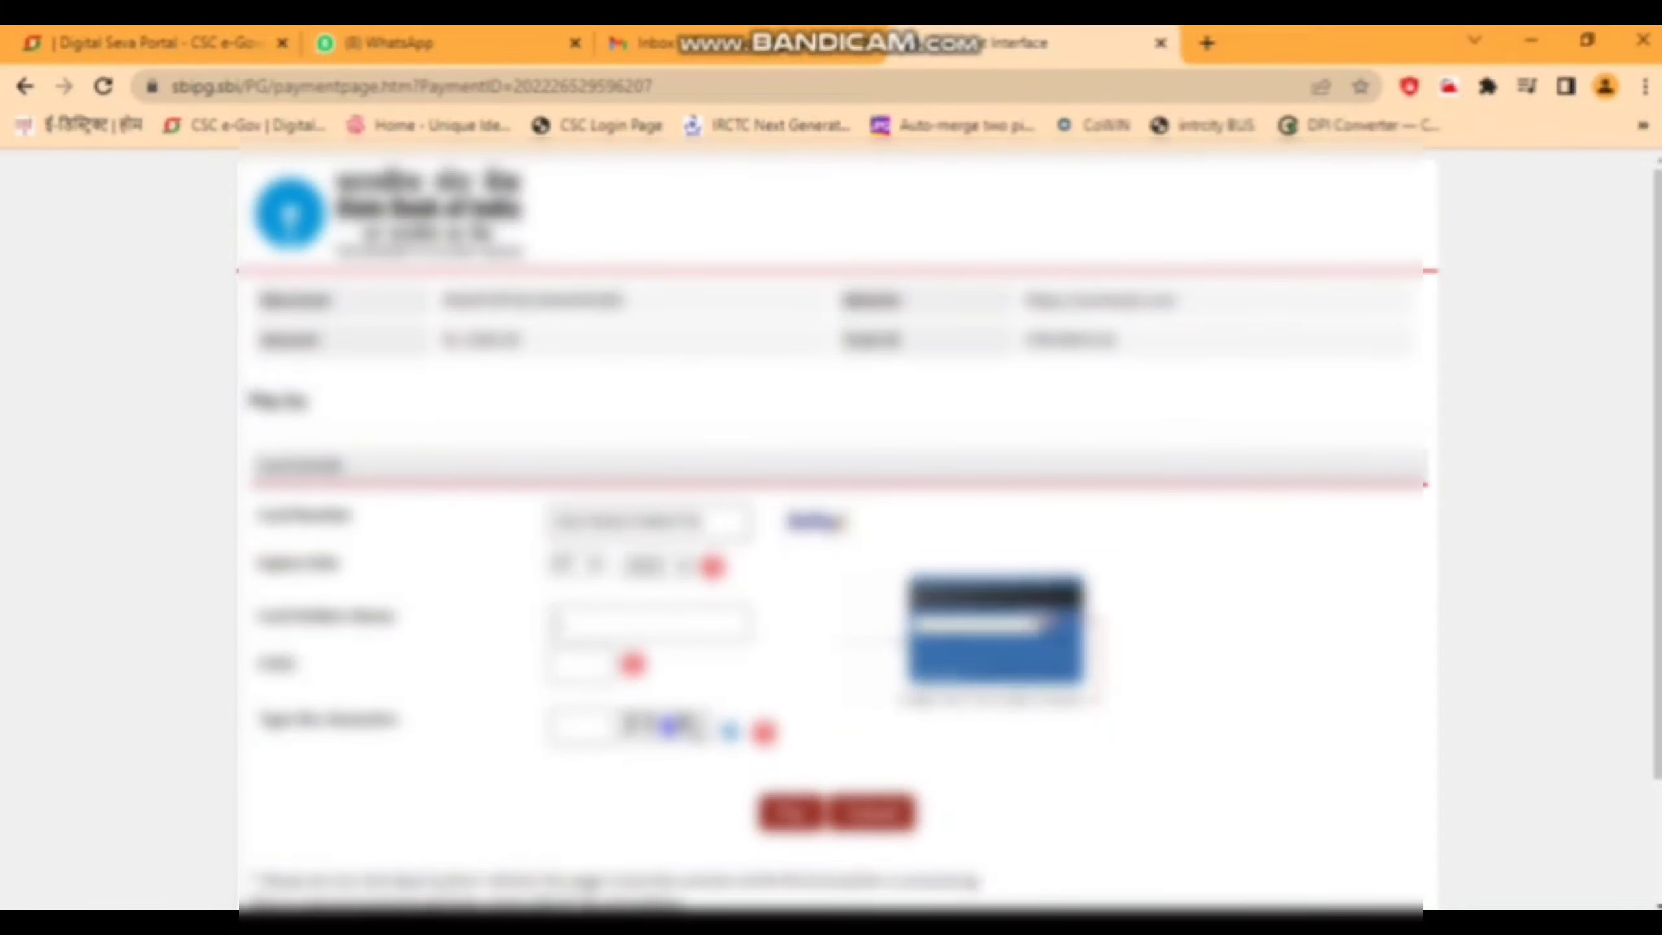
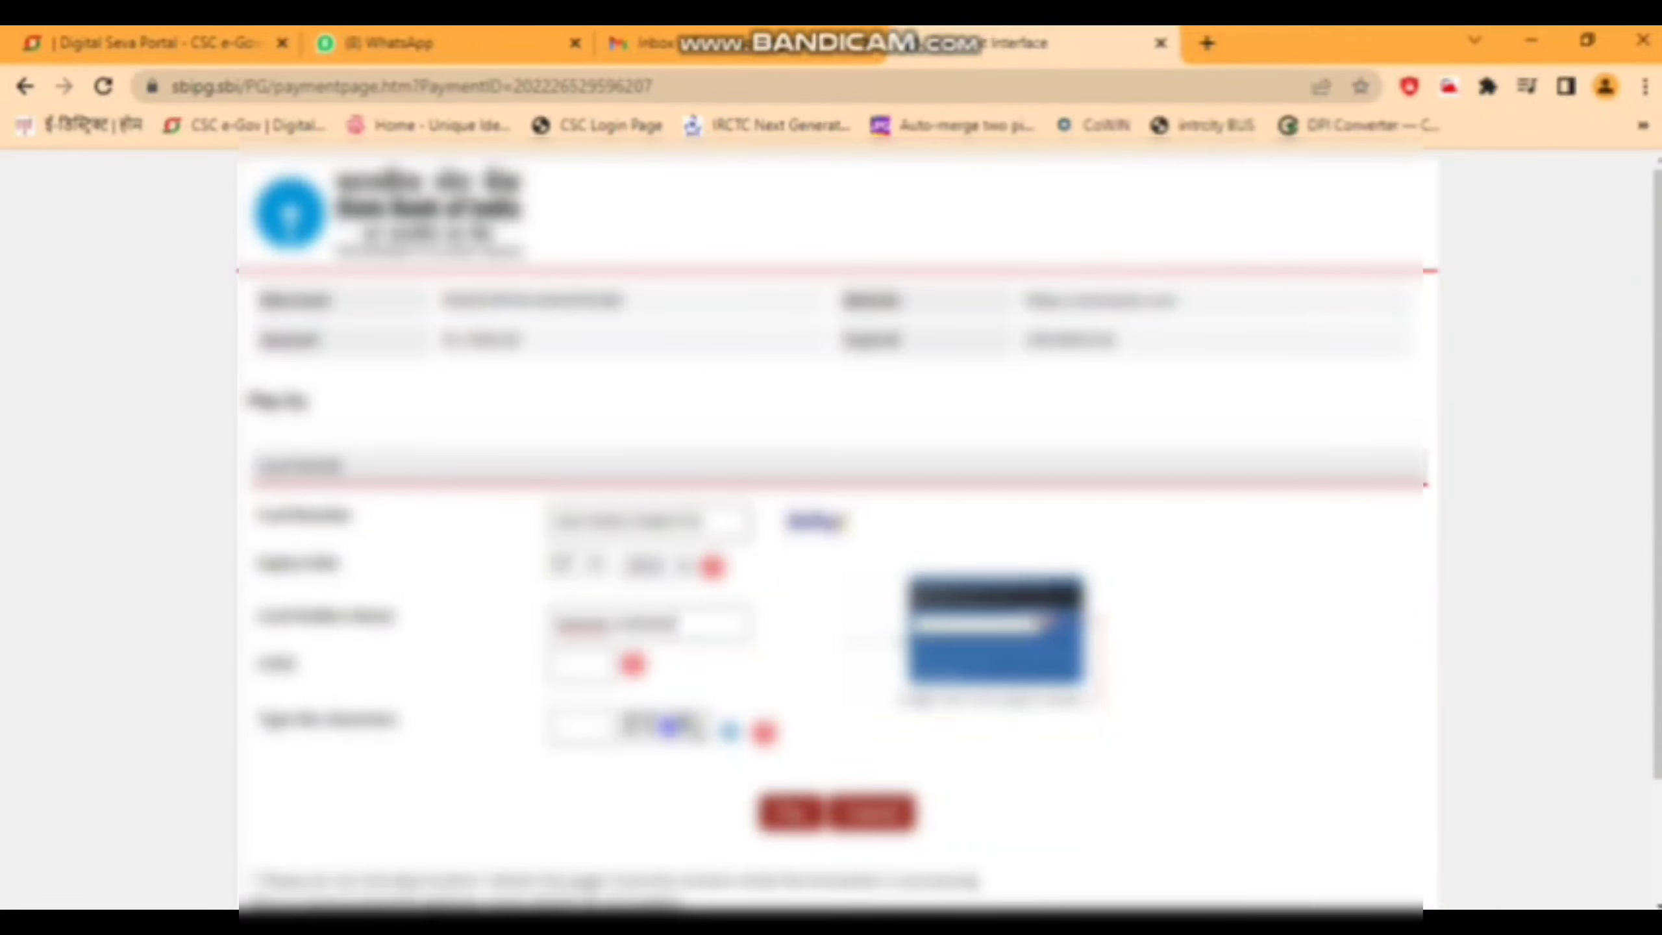
key(Tab)
- Fill in the CVV and captcha, then submit the card payment
text(1)
key(Tab)
text(8e4m)
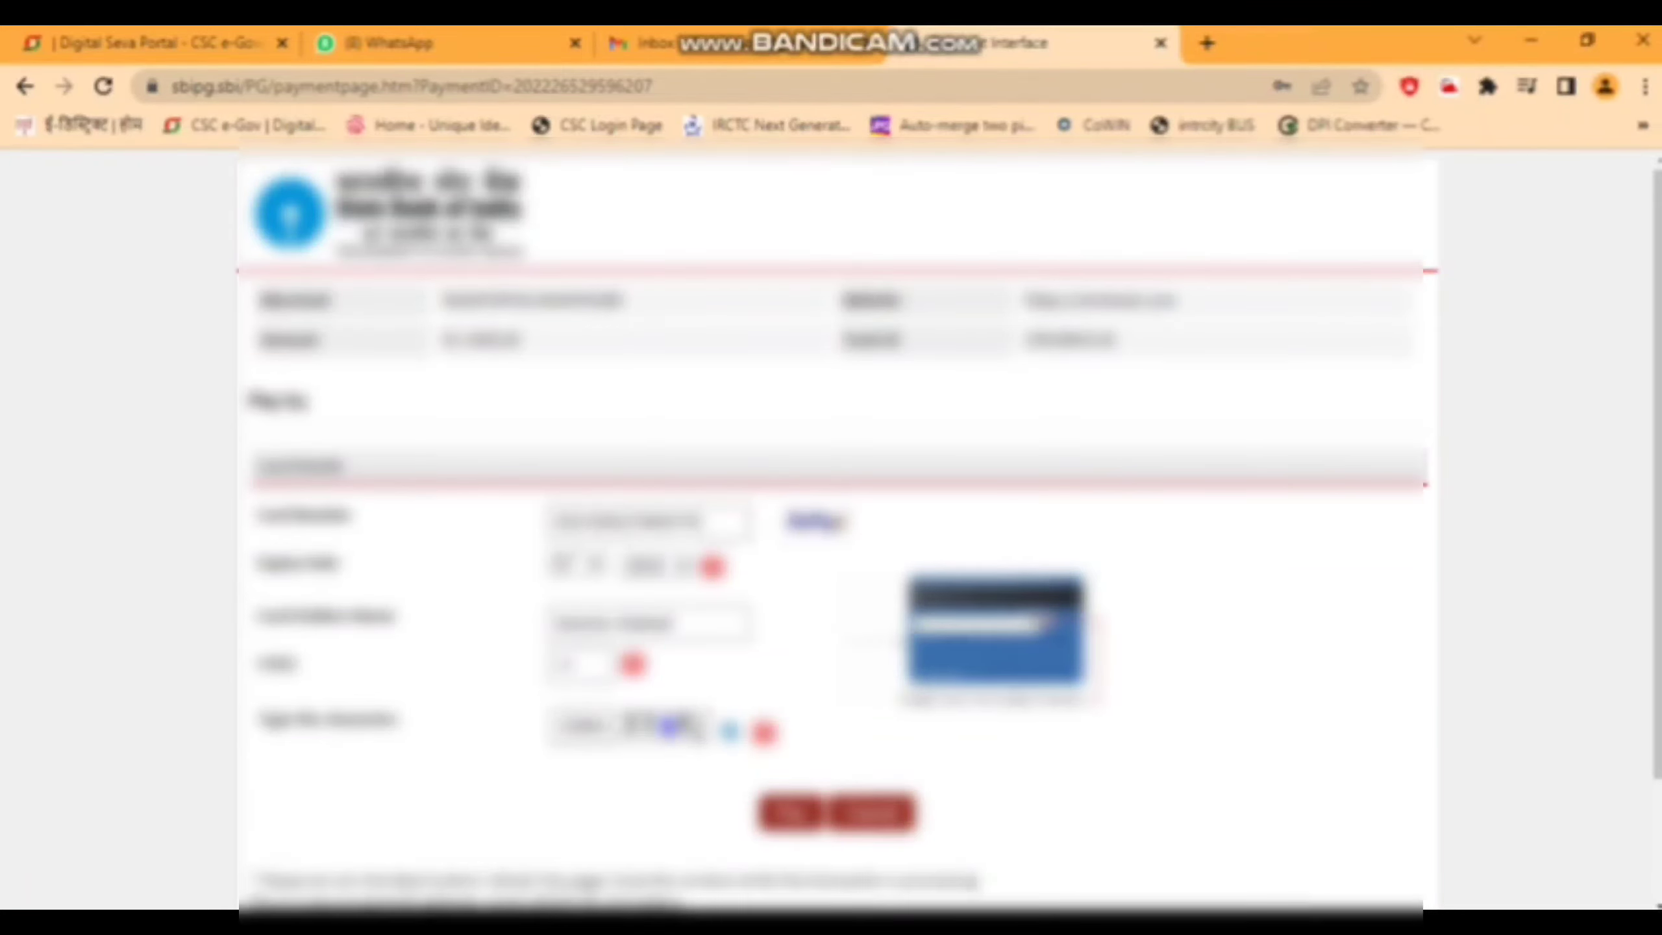
click(790, 811)
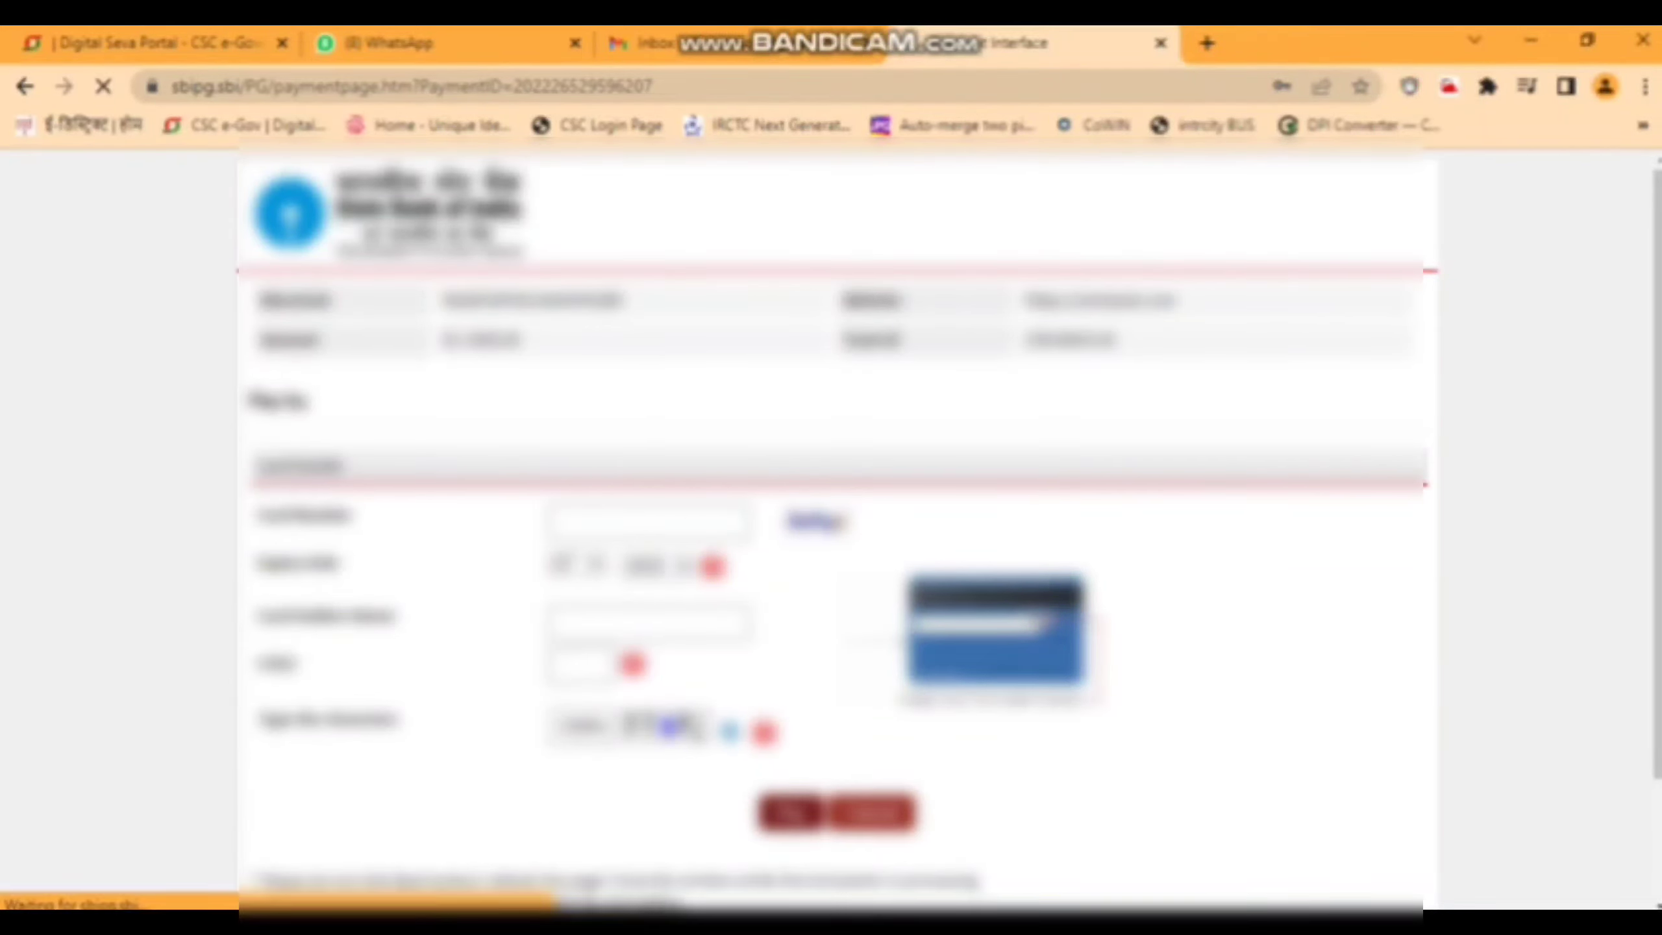